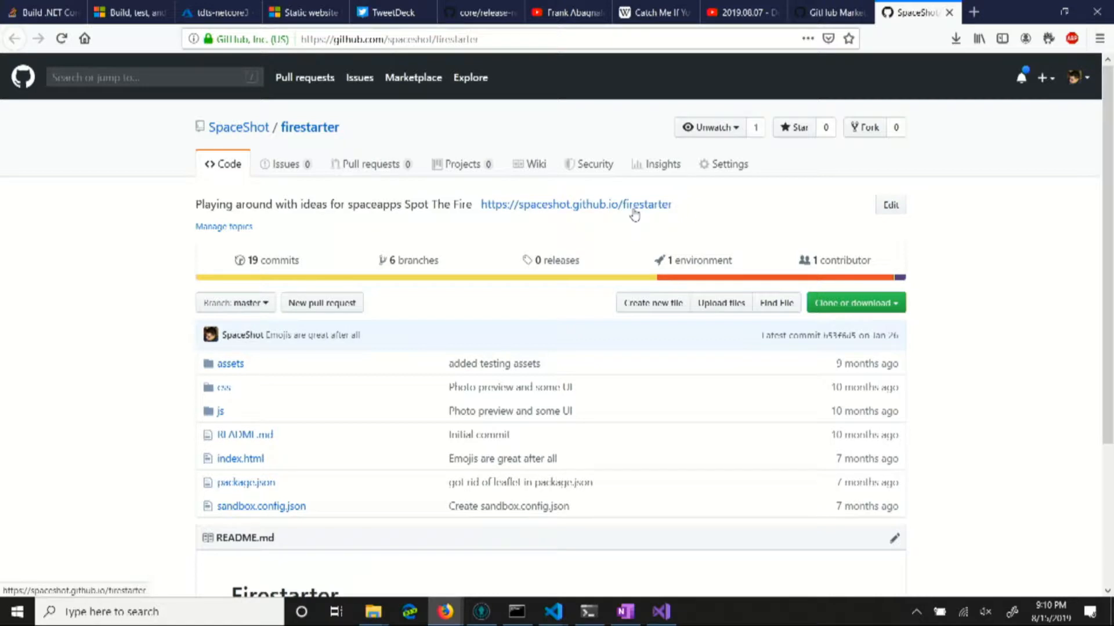
Open the firestarter project's live site, reload it, and examine the location map and the latest coordinate readings
{"action": "left_click", "coordinate": [634, 212]}
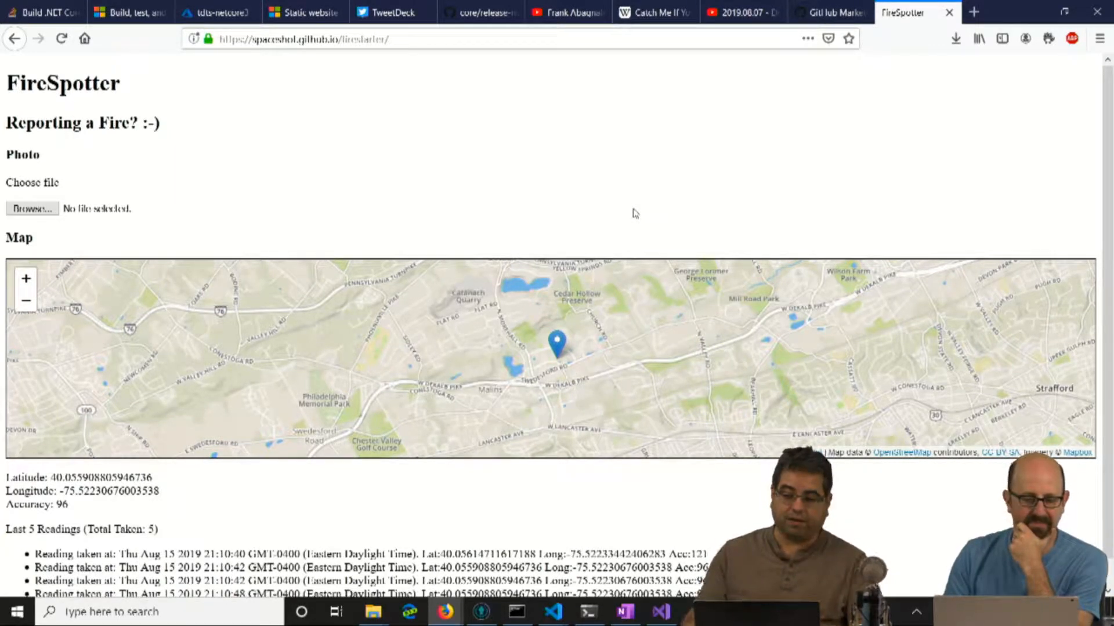
{"action": "left_click", "coordinate": [61, 38]}
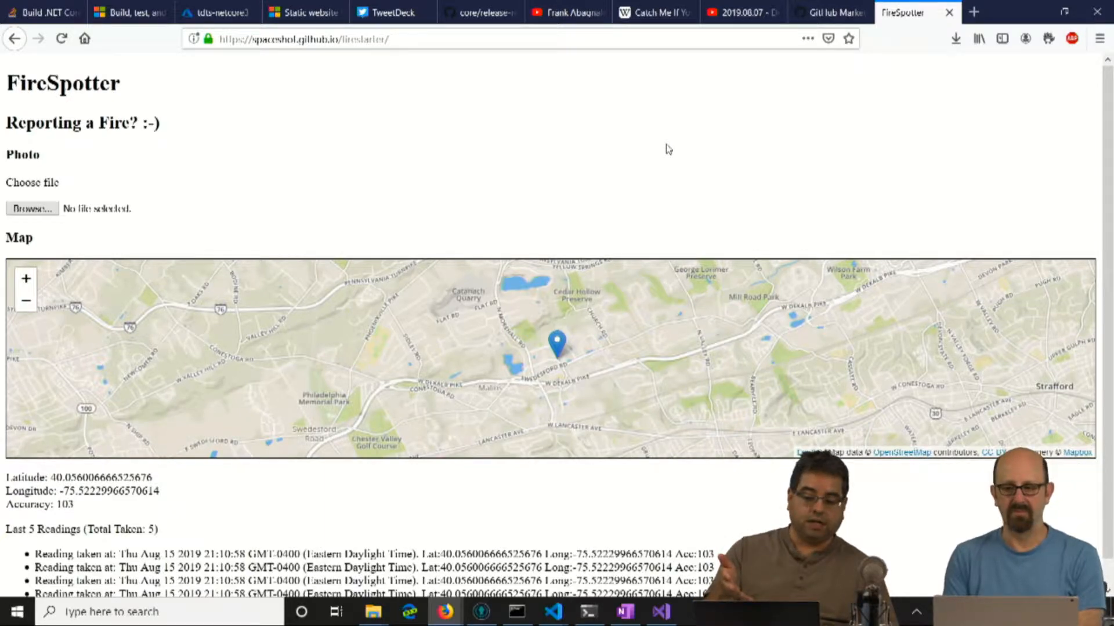
{"action": "scroll", "coordinate": [673, 185], "scroll_direction": "down", "scroll_amount": 2}
{"action": "scroll", "coordinate": [629, 211], "scroll_direction": "up", "scroll_amount": 2}
{"action": "scroll", "coordinate": [488, 177], "scroll_direction": "down", "scroll_amount": 1}
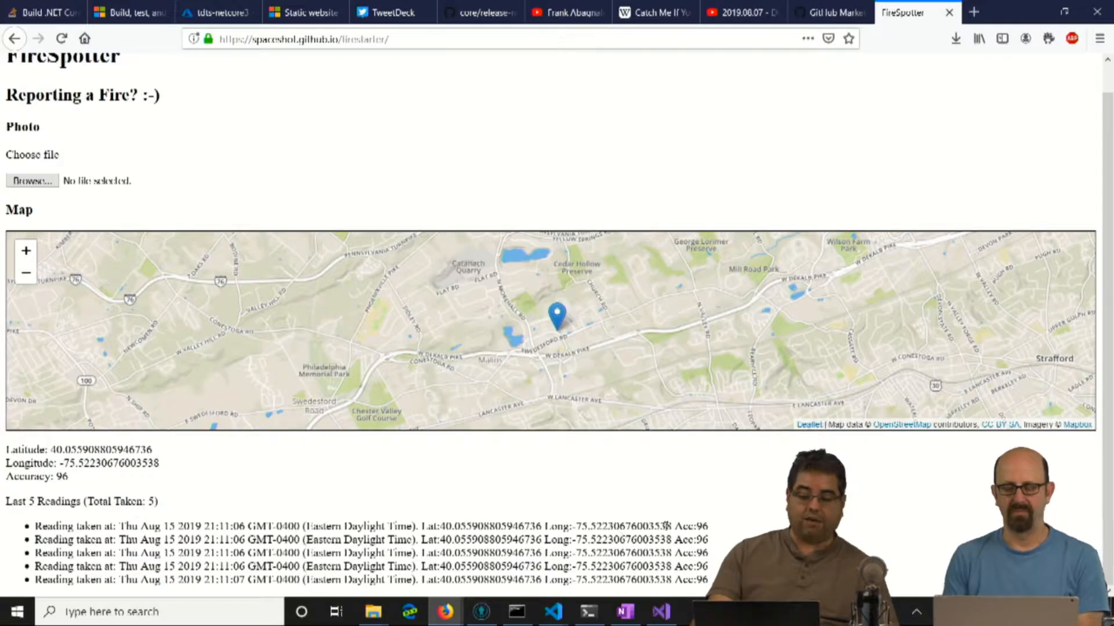
{"action": "scroll", "coordinate": [666, 526], "scroll_direction": "up", "scroll_amount": 1}
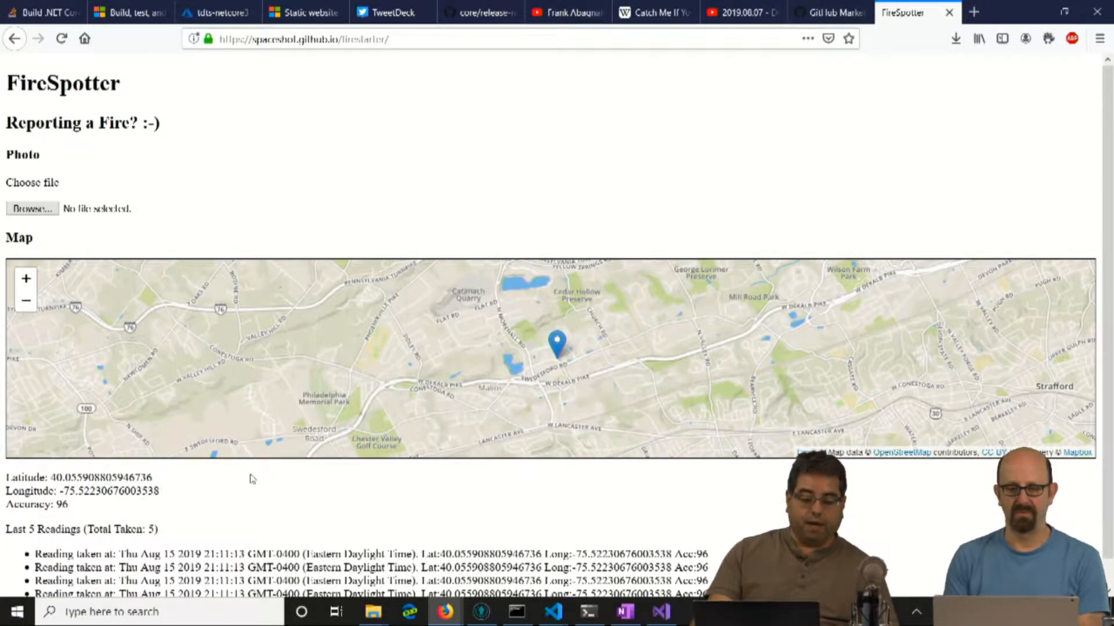
{"action": "scroll", "coordinate": [264, 484], "scroll_direction": "down", "scroll_amount": 1}
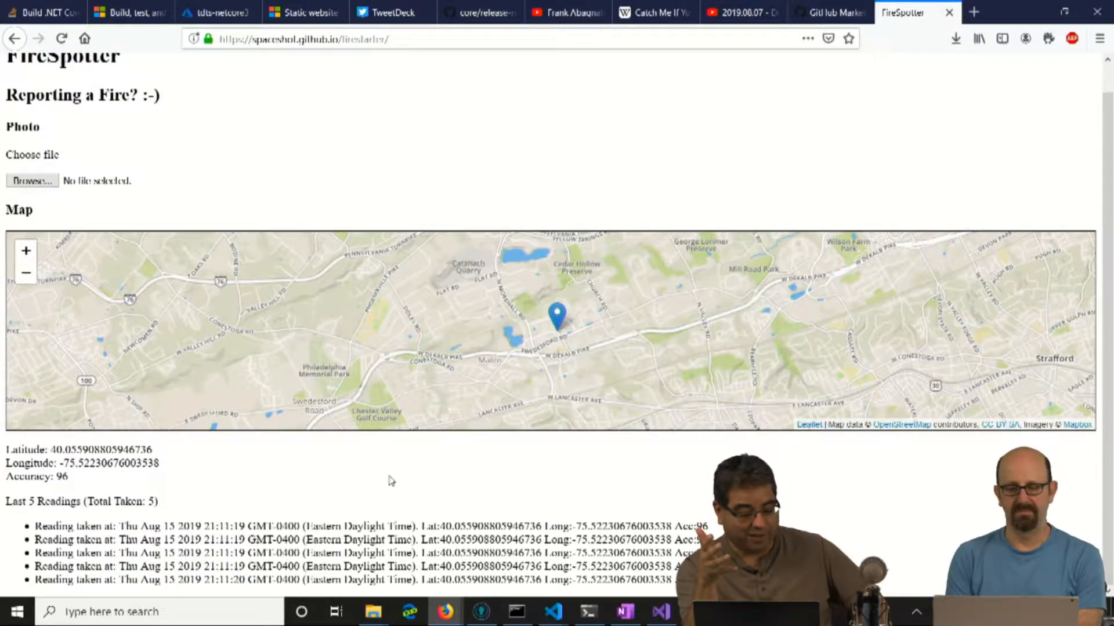
{"action": "scroll", "coordinate": [244, 411], "scroll_direction": "up", "scroll_amount": 2}
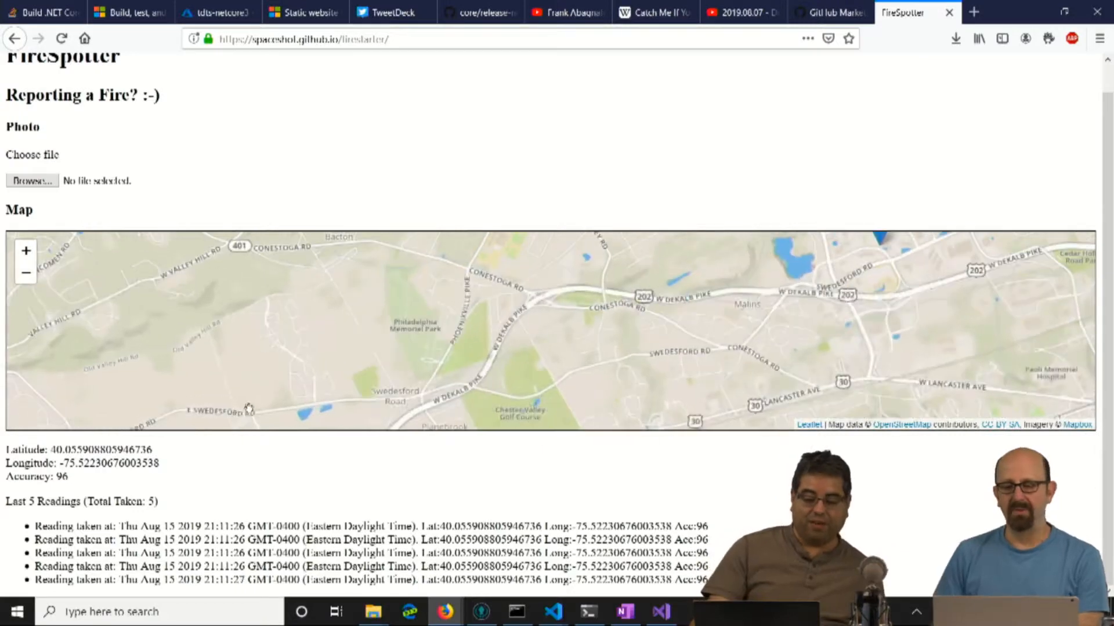
{"action": "scroll", "coordinate": [397, 345], "scroll_direction": "down", "scroll_amount": 1}
{"action": "scroll", "coordinate": [397, 345], "scroll_direction": "down", "scroll_amount": 2}
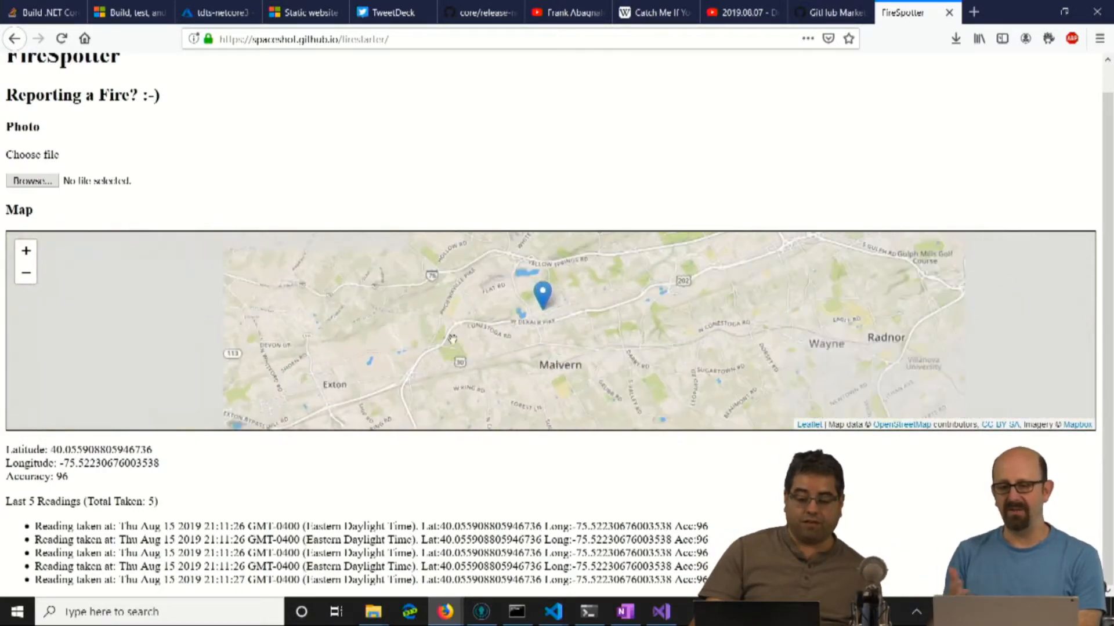
Return from the FireSpotter site to the firestarter repository page
{"action": "left_click", "coordinate": [856, 12]}
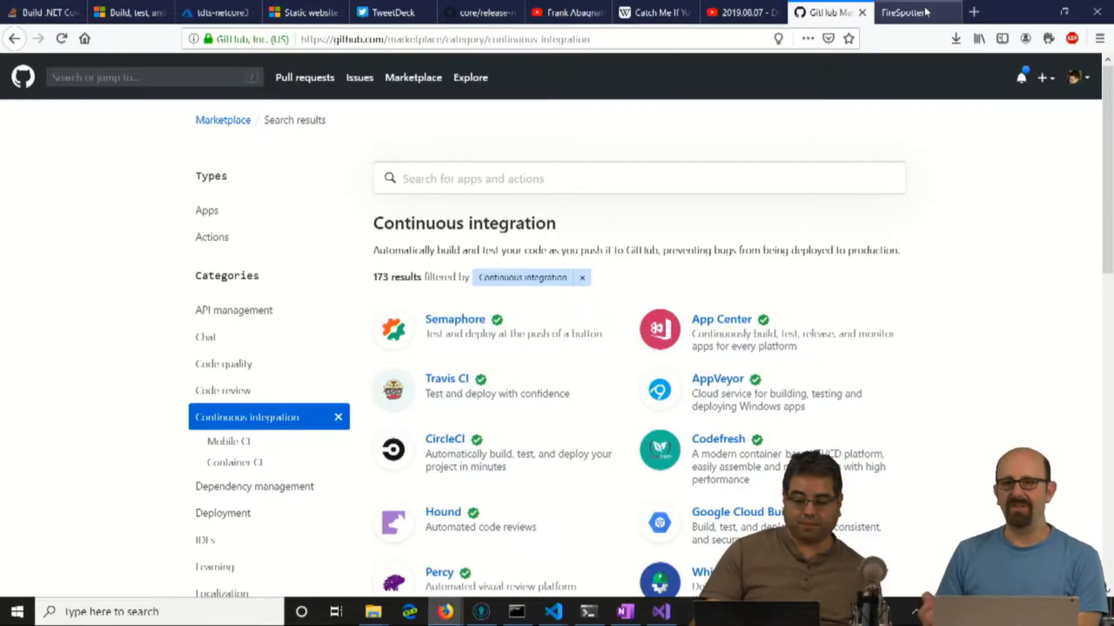
{"action": "left_click", "coordinate": [926, 12]}
{"action": "left_click", "coordinate": [14, 38]}
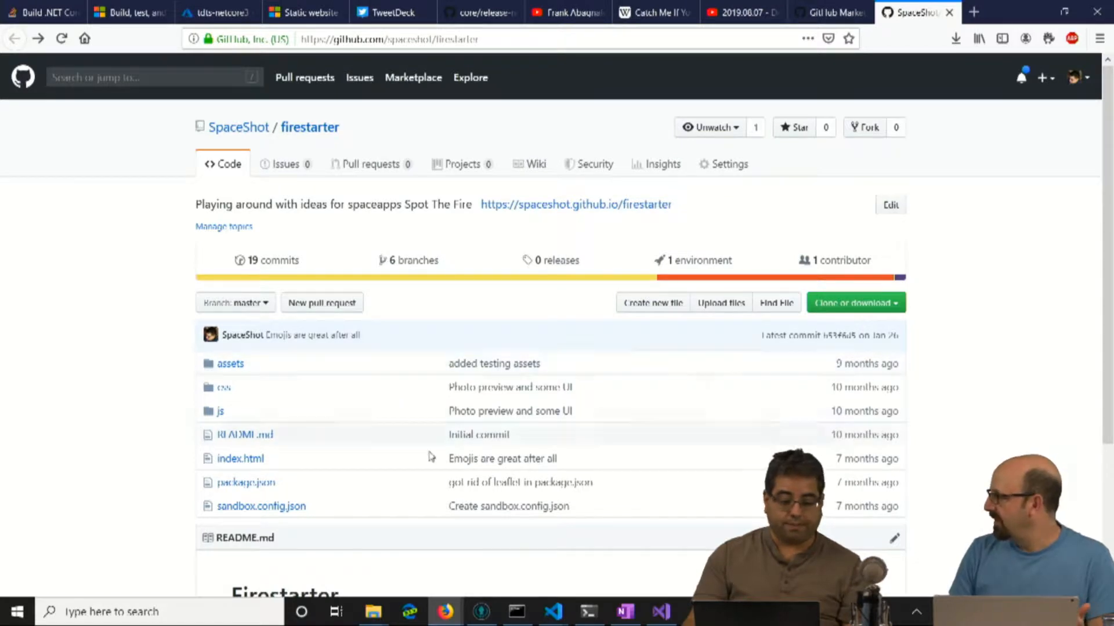
{"action": "left_click", "coordinate": [539, 40]}
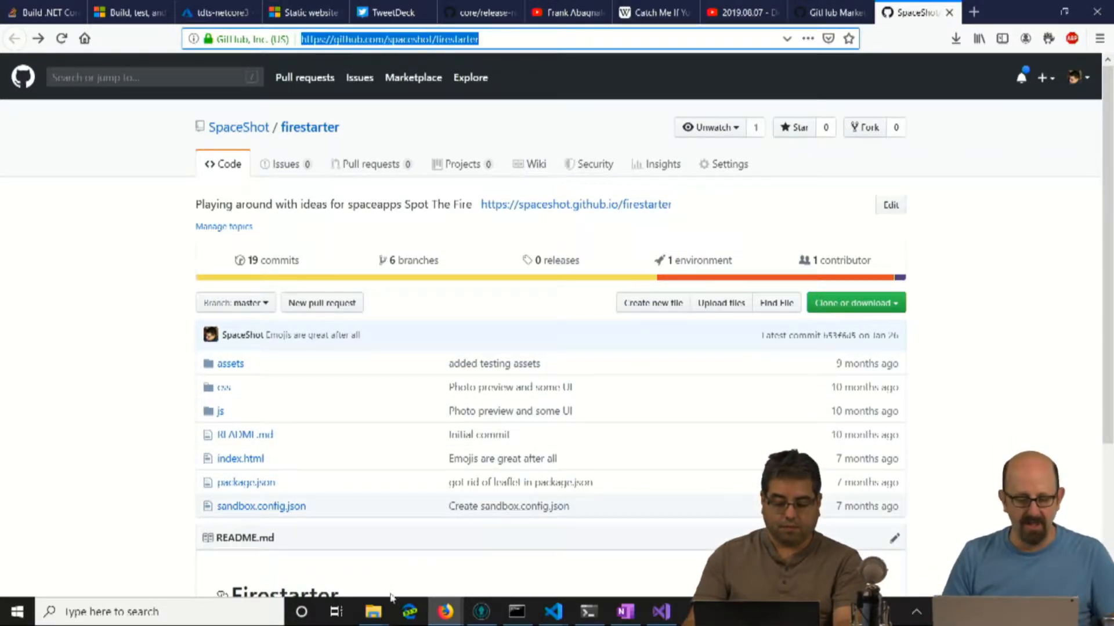
{"action": "left_click", "coordinate": [17, 612]}
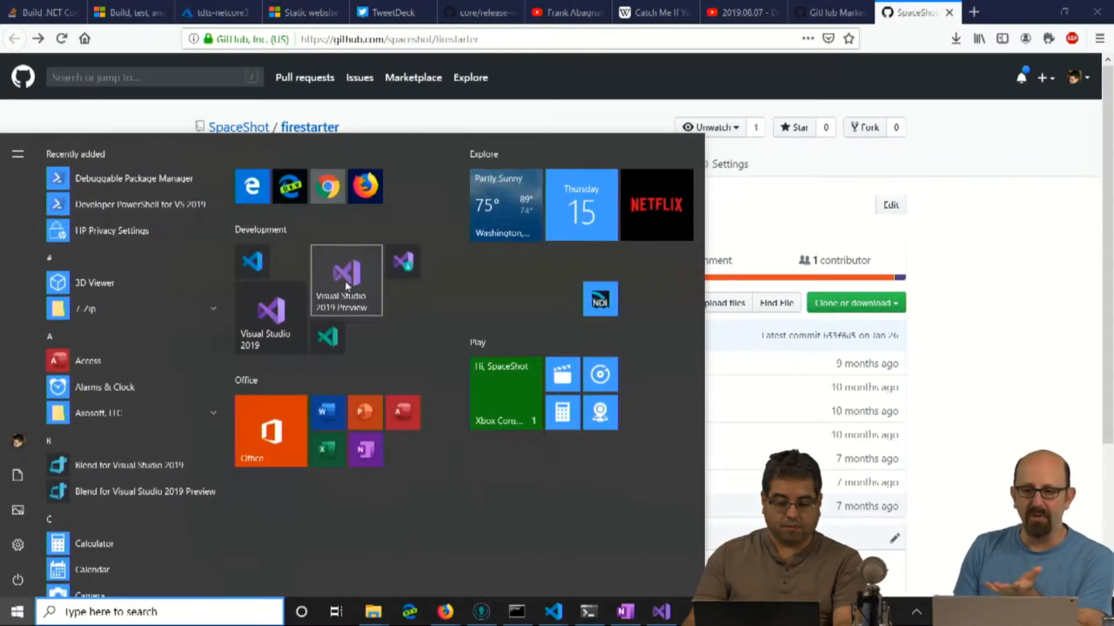
{"action": "left_click", "coordinate": [936, 424]}
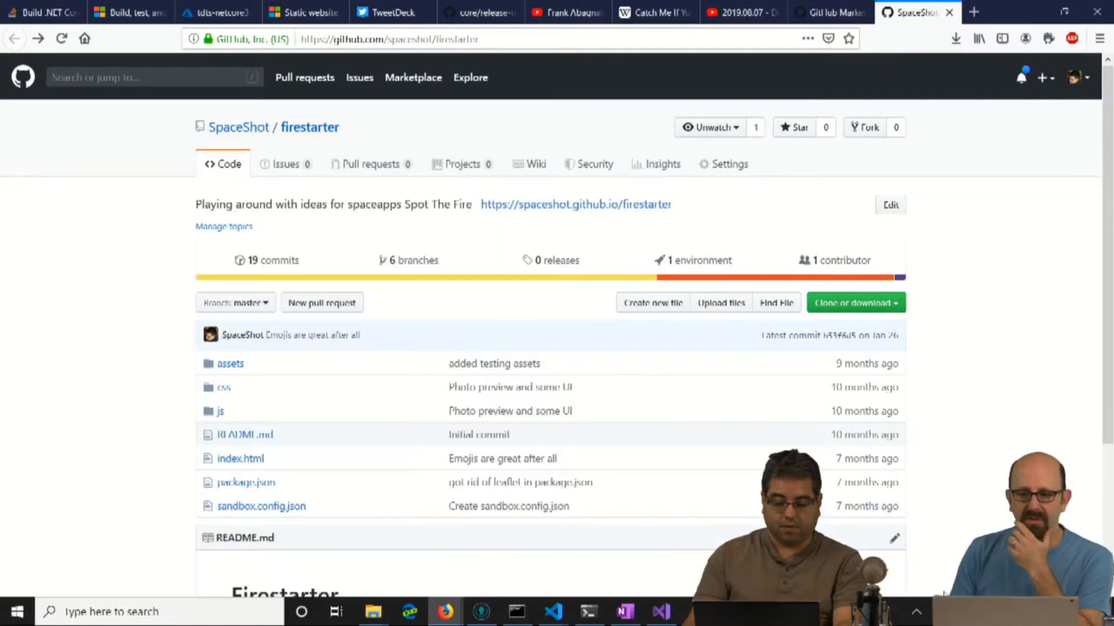
{"action": "left_click", "coordinate": [916, 615]}
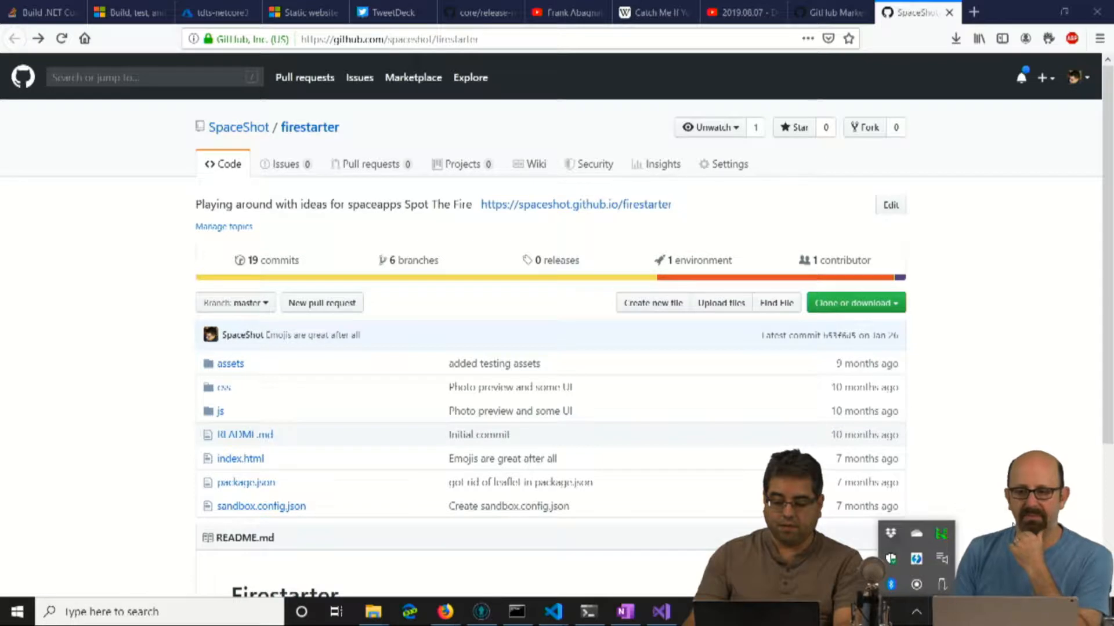
{"action": "left_click", "coordinate": [864, 195]}
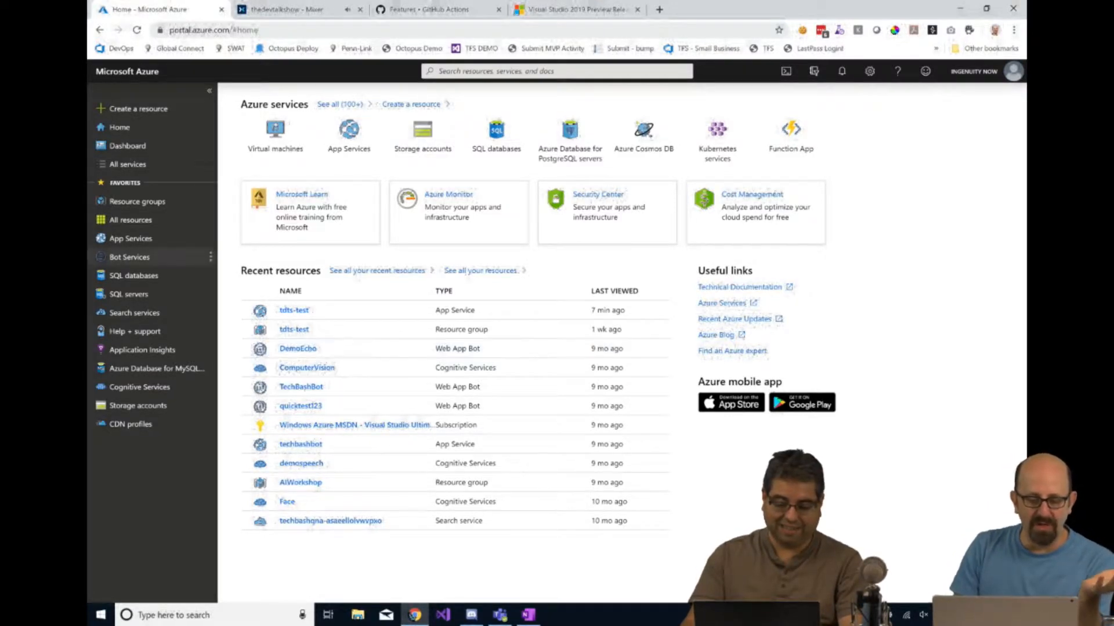
In the Azure portal, go to the storage accounts and start creating a new one
{"action": "left_click", "coordinate": [116, 242]}
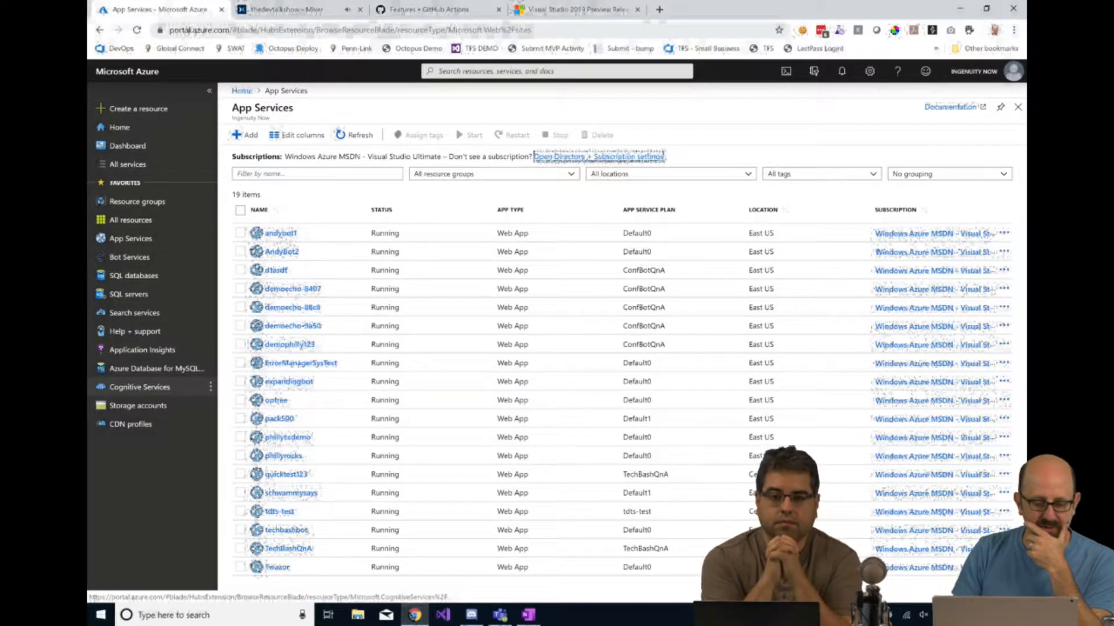
{"action": "left_click", "coordinate": [138, 405]}
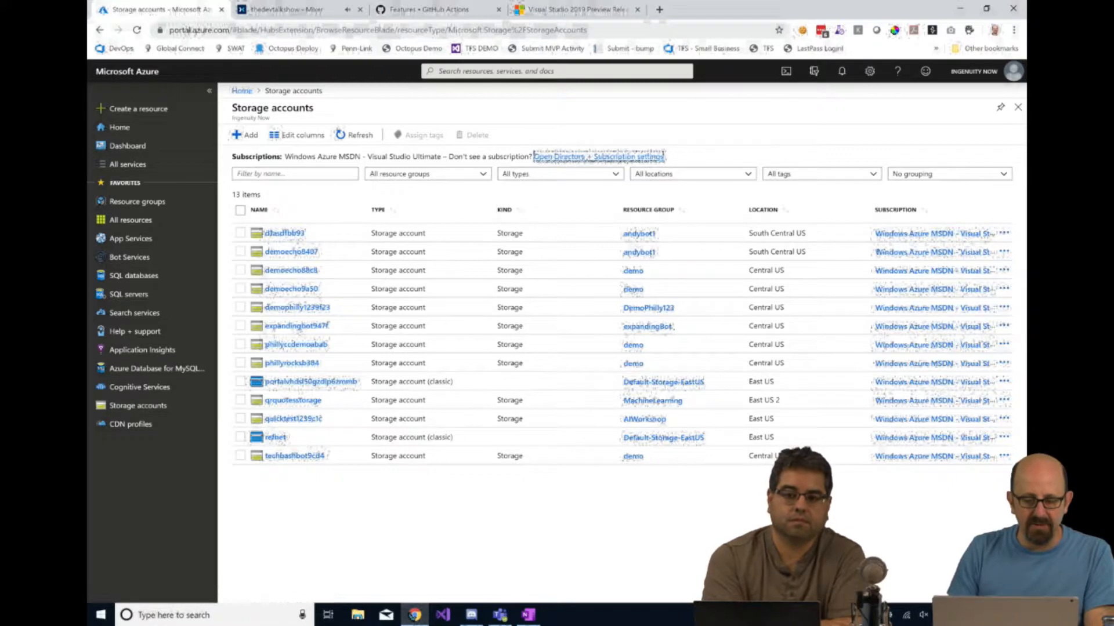
{"action": "left_click", "coordinate": [249, 135]}
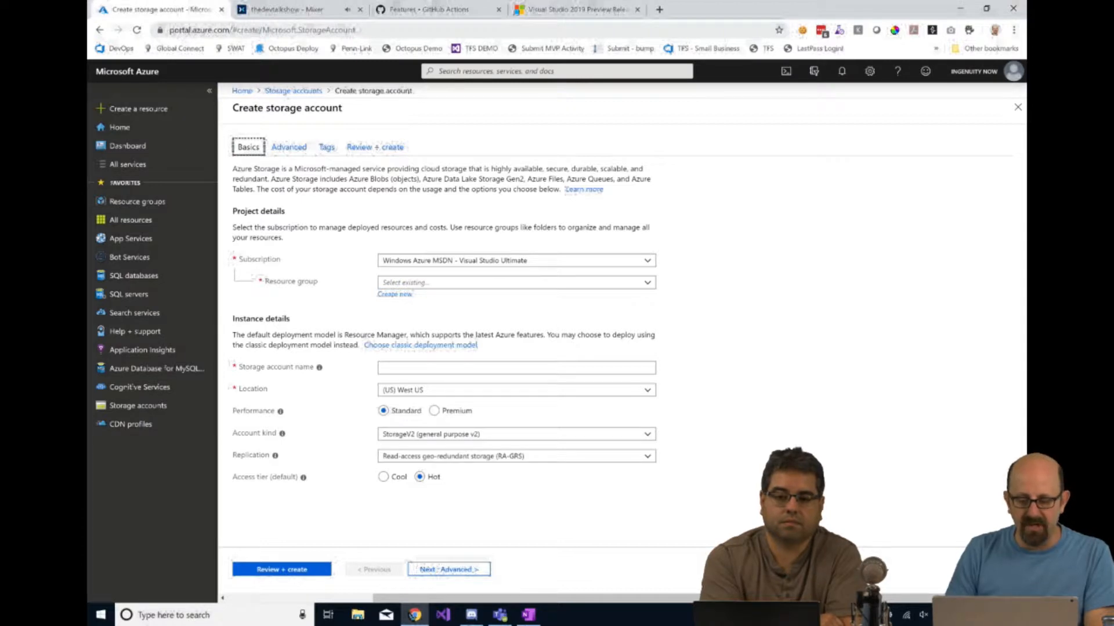
{"action": "left_click", "coordinate": [516, 283]}
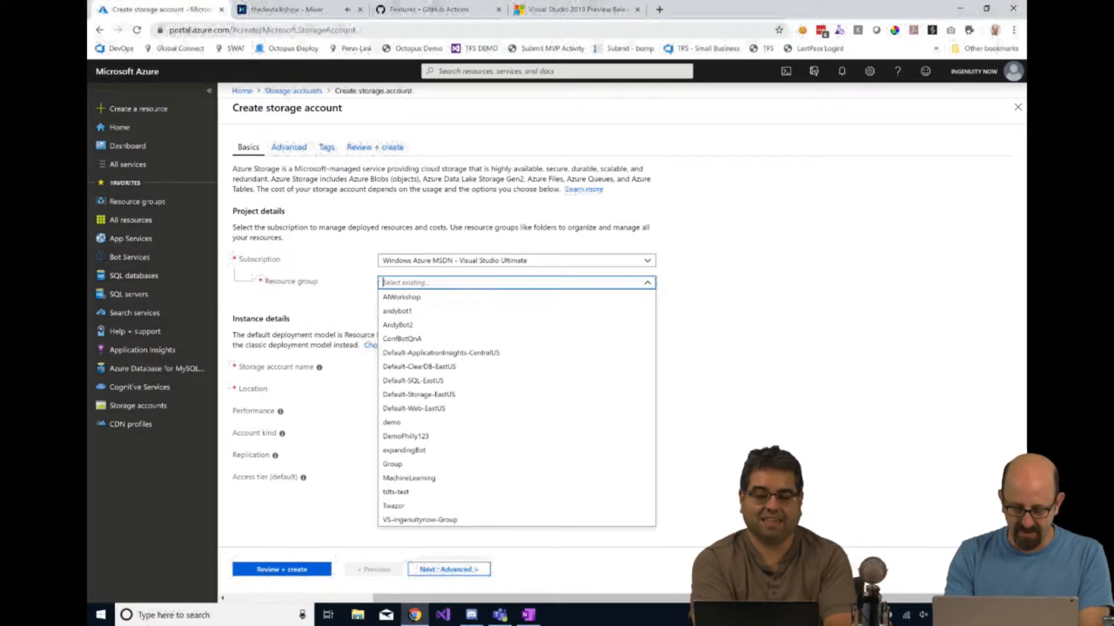
{"action": "type", "text": "devtalkstati"}
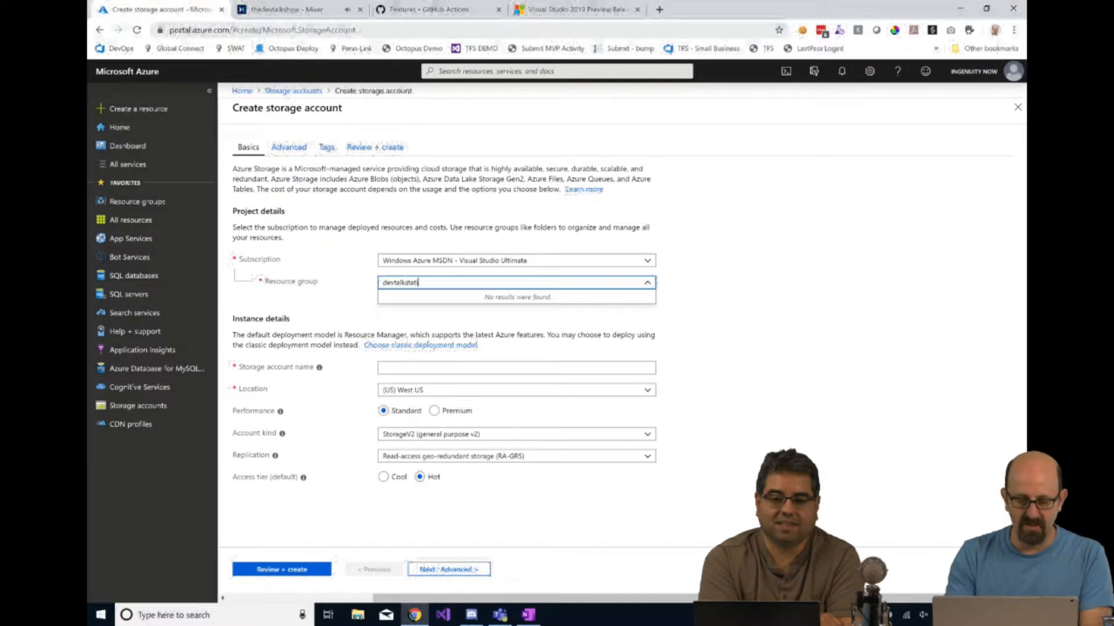
{"action": "key", "text": "shift+Left"}
{"action": "key", "text": "shift+Left"}
{"action": "key", "text": "shift+Left"}
{"action": "key", "text": "shift+Left"}
{"action": "key", "text": "shift+Left"}
{"action": "key", "text": "shift+Left"}
{"action": "key", "text": "shift+Left"}
{"action": "key", "text": "shift+Left"}
{"action": "key", "text": "shift+Left"}
{"action": "key", "text": "shift+Left"}
{"action": "key", "text": "shift+Left"}
{"action": "key", "text": "BackSpace"}
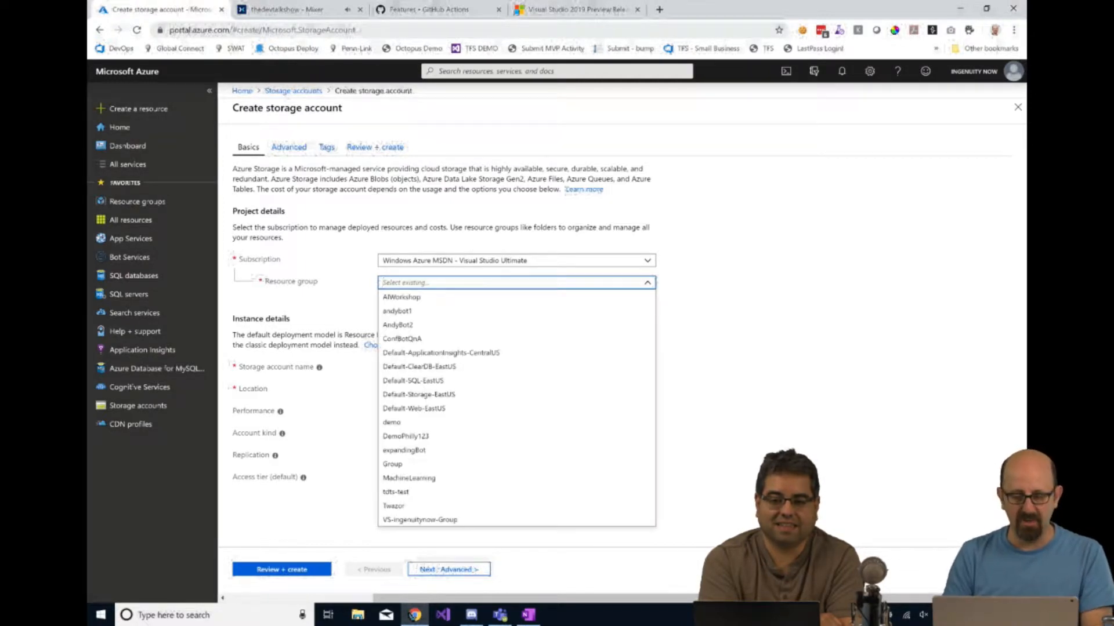
{"action": "key", "text": "Escape"}
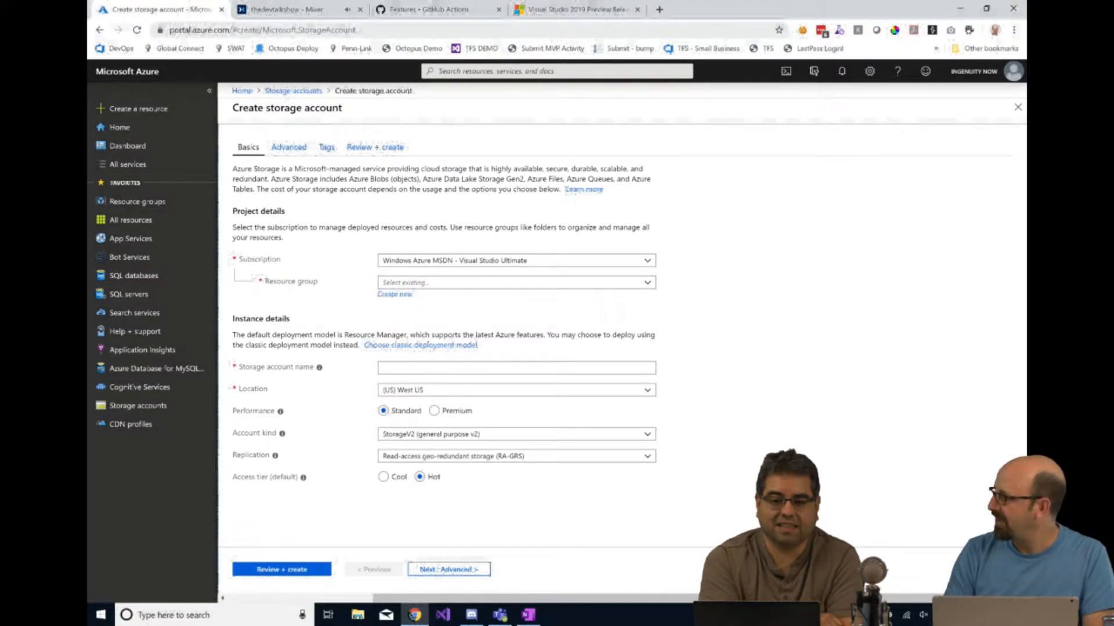
{"action": "left_click", "coordinate": [517, 282]}
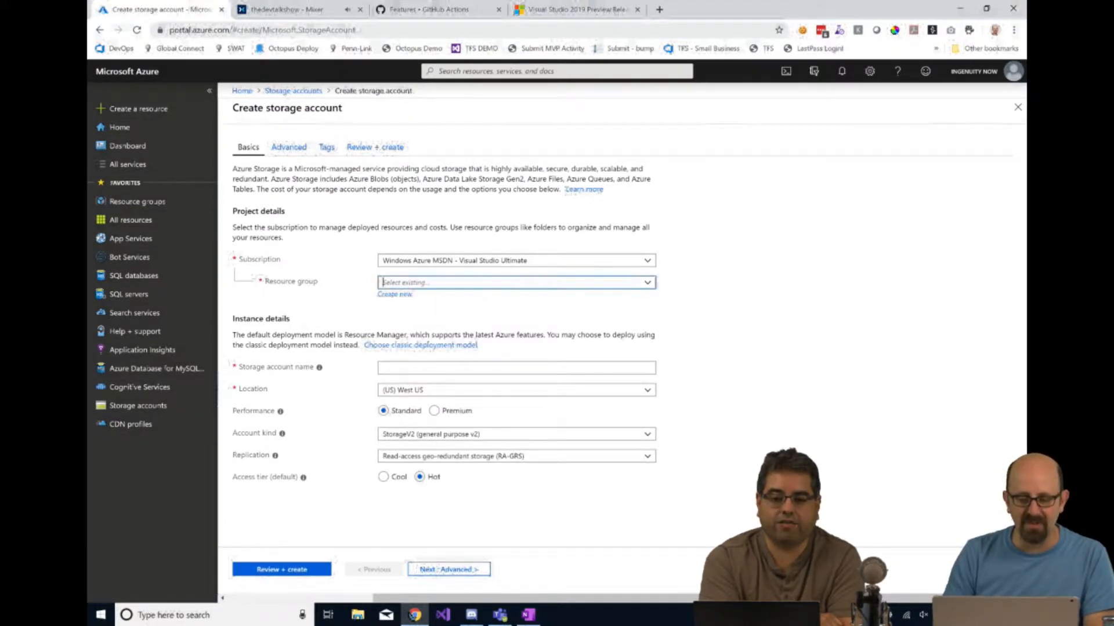
{"action": "key", "text": "Escape"}
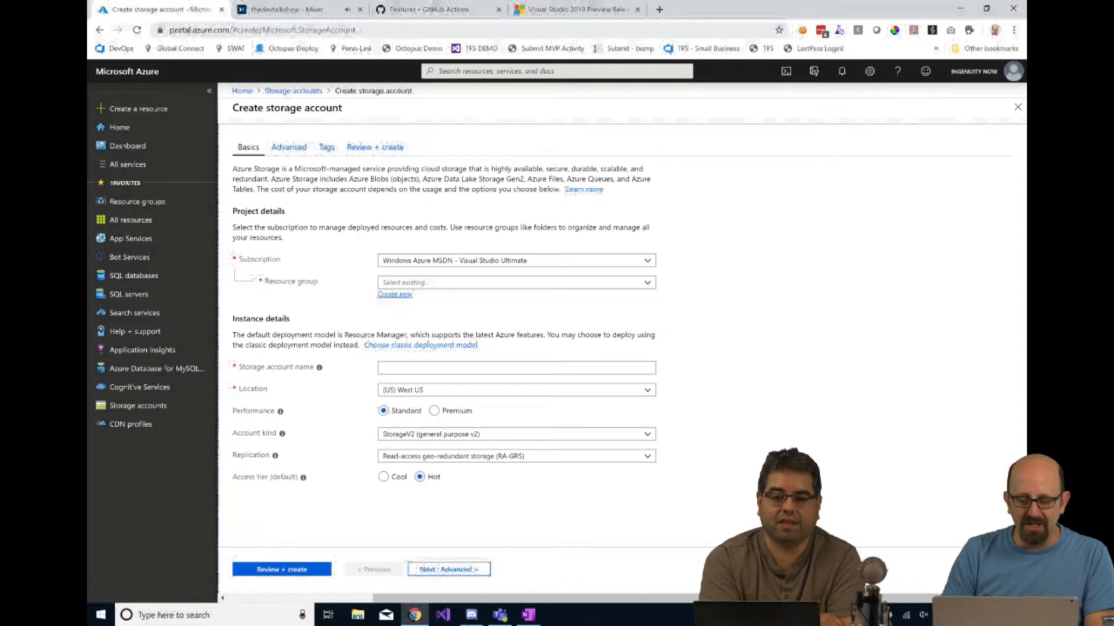
Create a new resource group named devtalkstatic for the storage account
{"action": "left_click", "coordinate": [394, 294]}
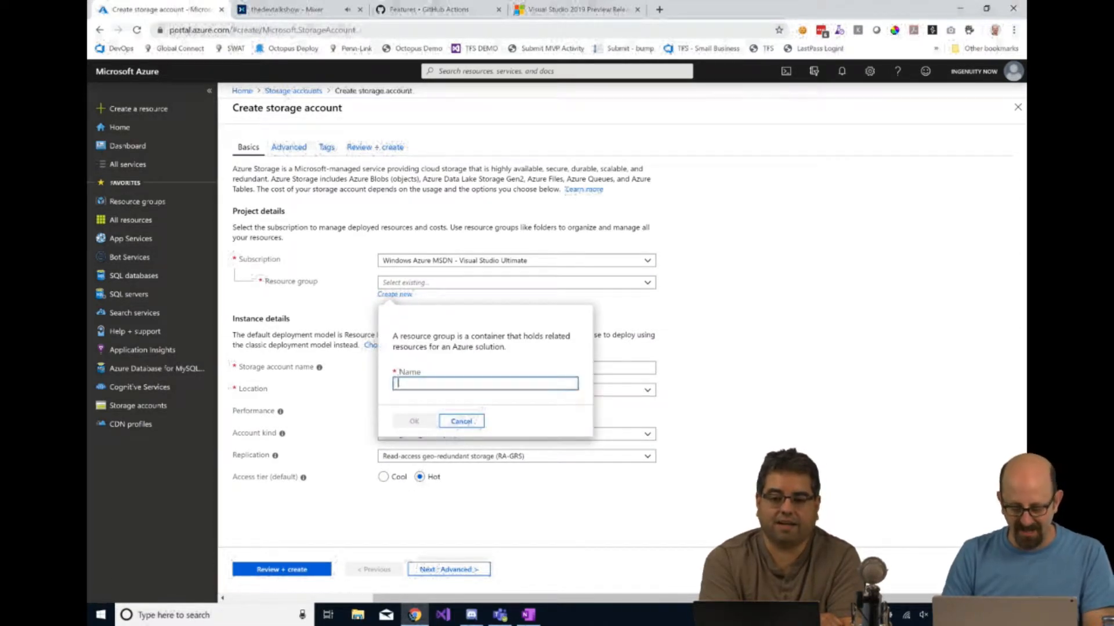
{"action": "type", "text": "devtalkstatic"}
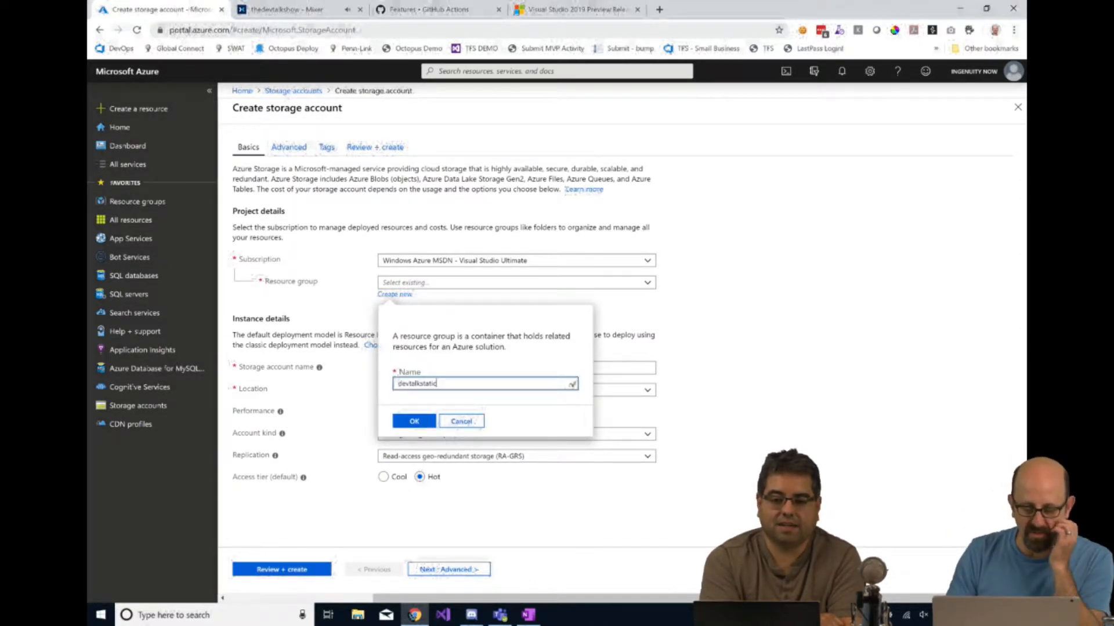
{"action": "left_click", "coordinate": [415, 421]}
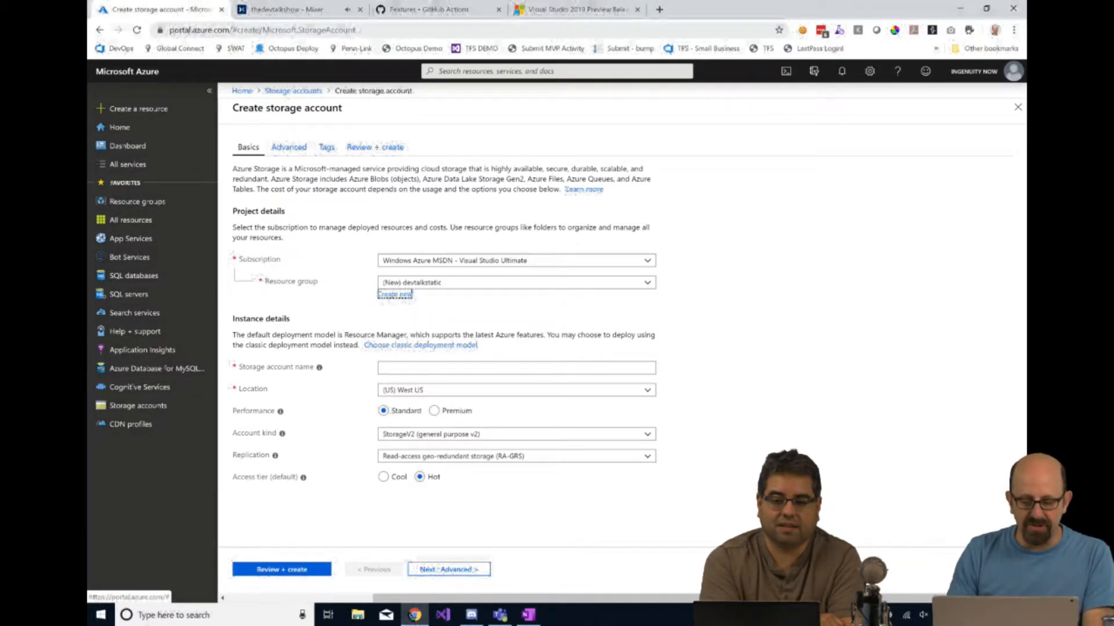
{"action": "left_click", "coordinate": [516, 368]}
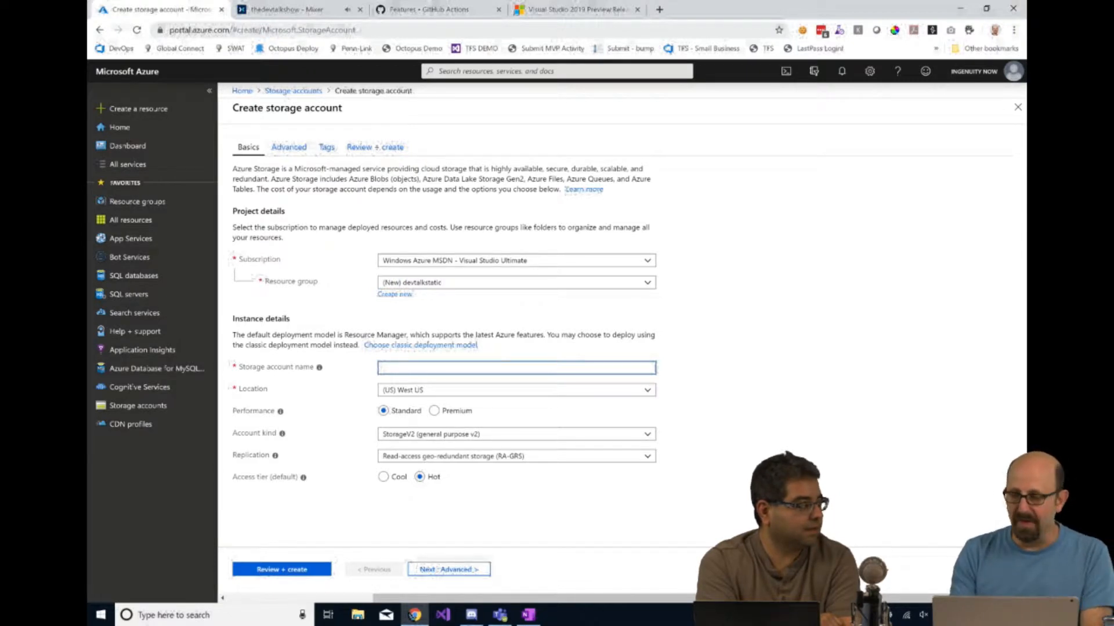
{"action": "type", "text": "TheDev"}
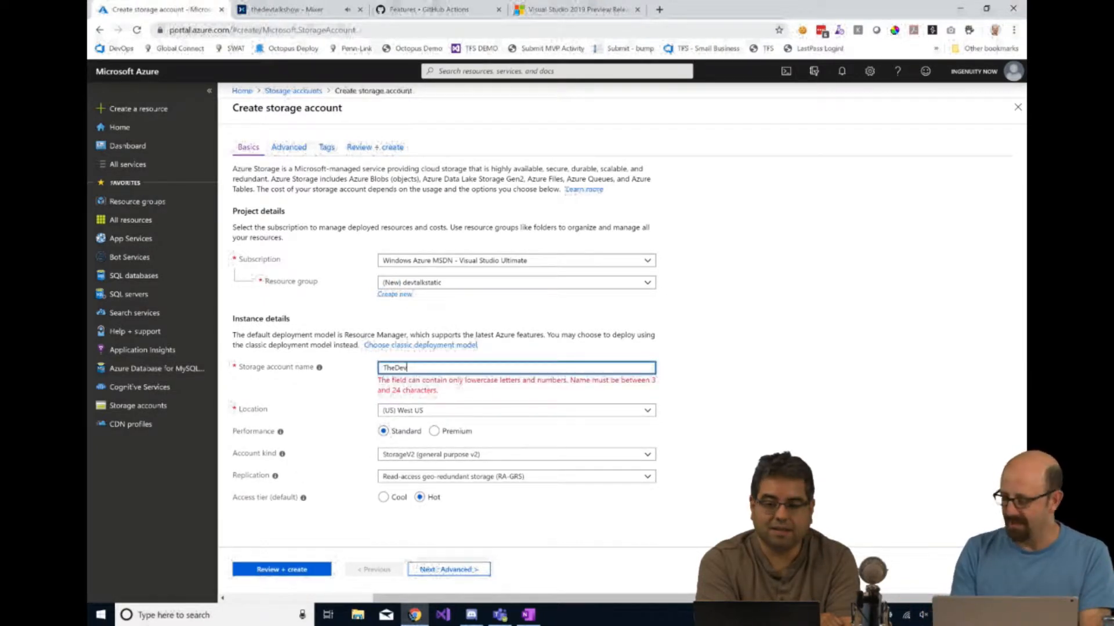
{"action": "key", "text": "BackSpace"}
{"action": "key", "text": "BackSpace"}
{"action": "key", "text": "BackSpace"}
{"action": "key", "text": "BackSpace"}
{"action": "key", "text": "BackSpace"}
{"action": "key", "text": "BackSpace"}
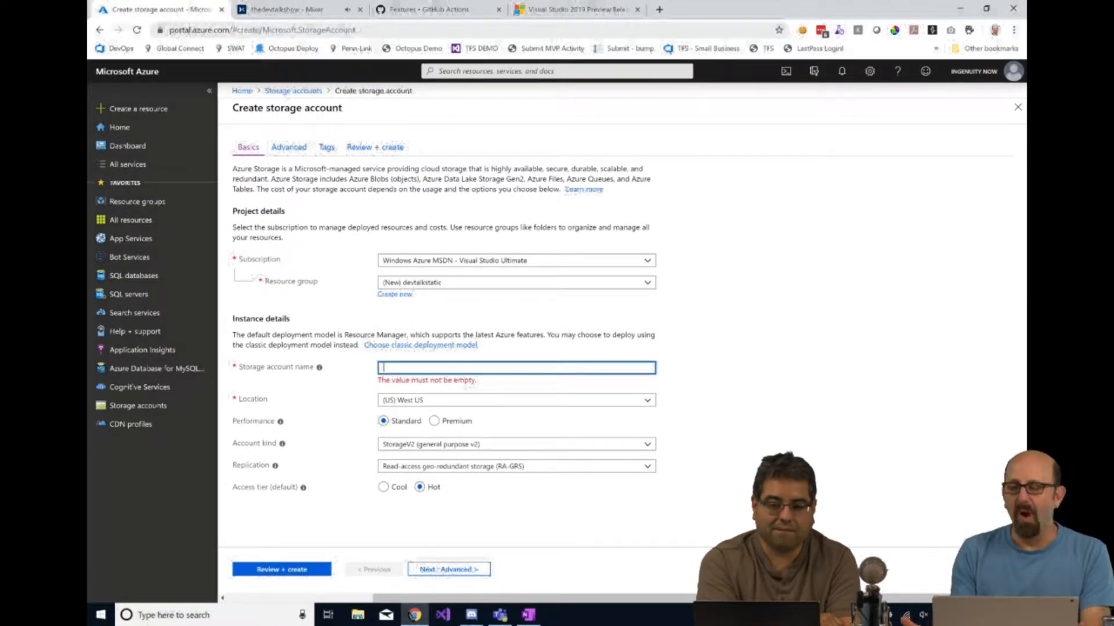
{"action": "type", "text": "the"}
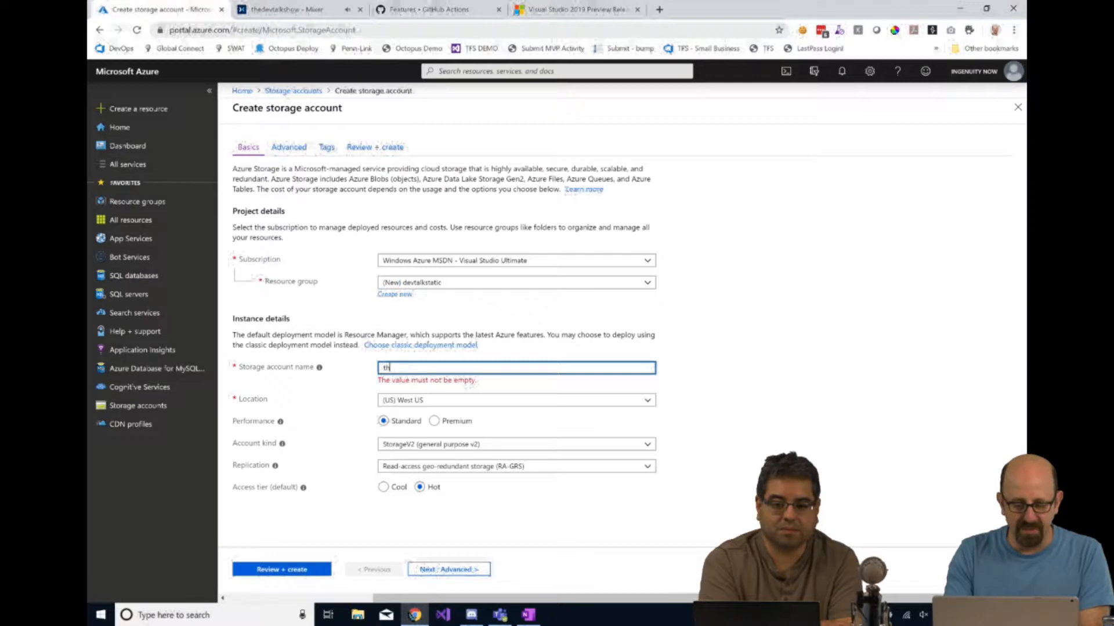
{"action": "key", "text": "BackSpace"}
{"action": "key", "text": "BackSpace"}
{"action": "key", "text": "BackSpace"}
Set the storage account name to devtalkstatic
{"action": "type", "text": "dev"}
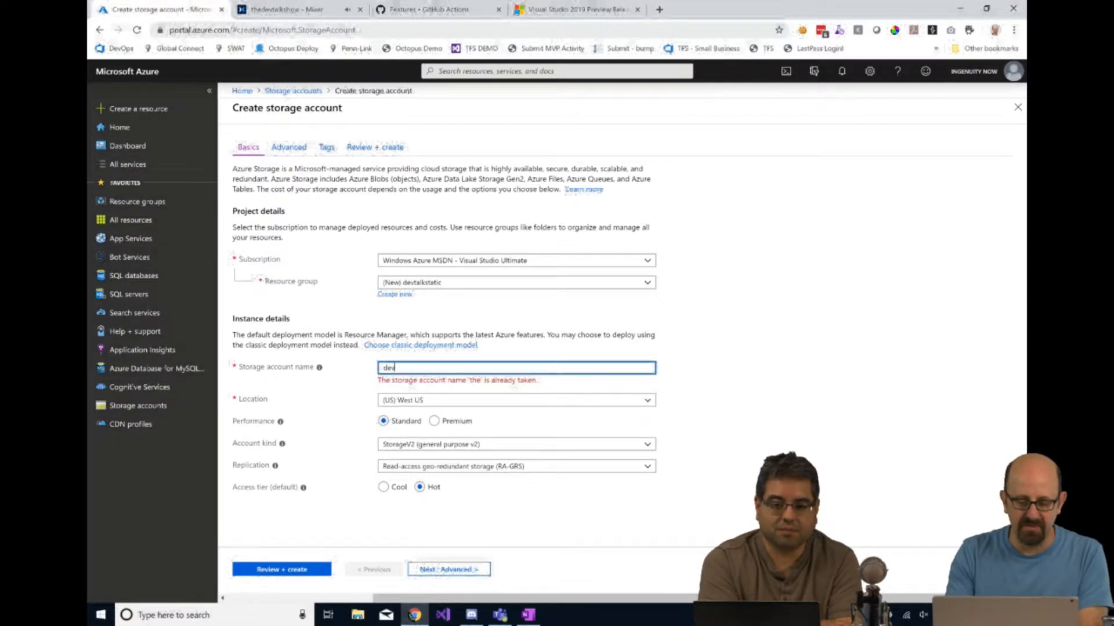
{"action": "type", "text": "talkstatic-"}
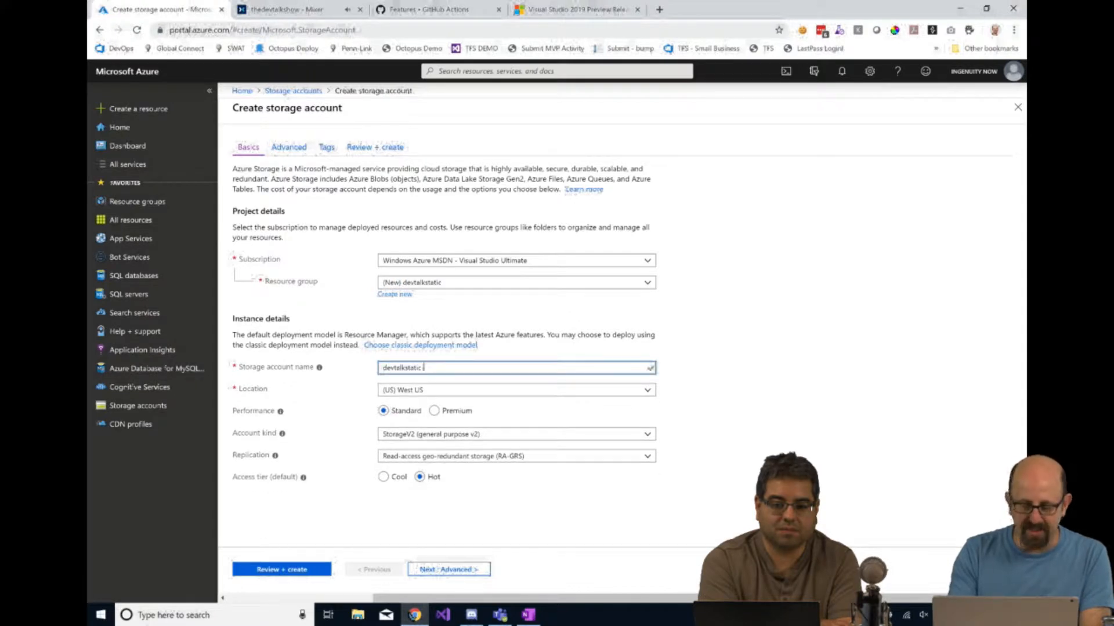
{"action": "type", "text": "stora"}
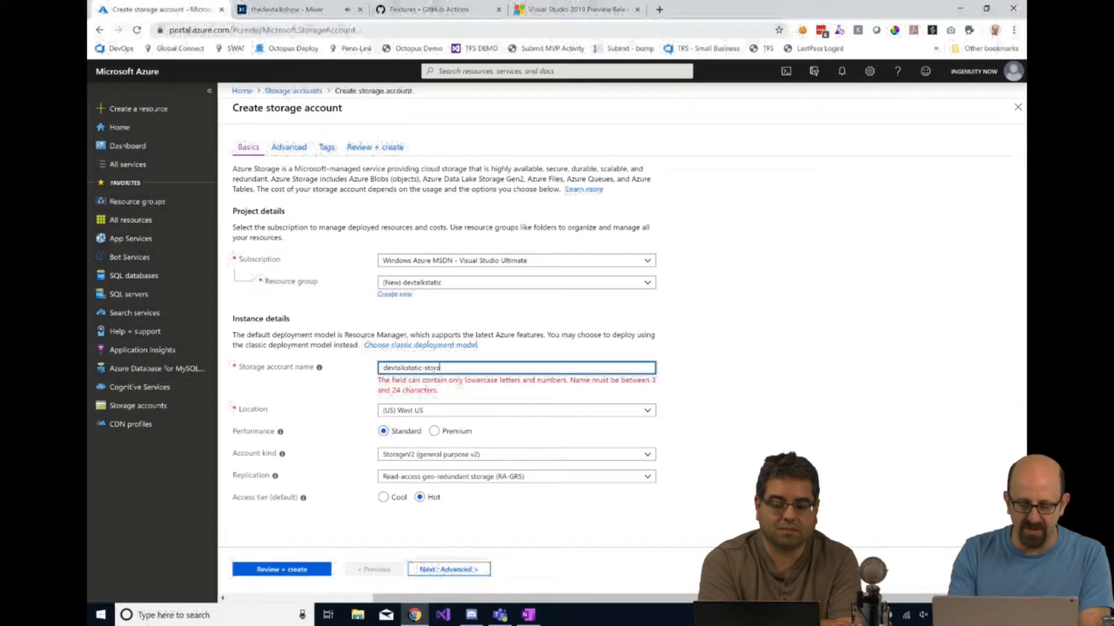
{"action": "type", "text": "ge-prod"}
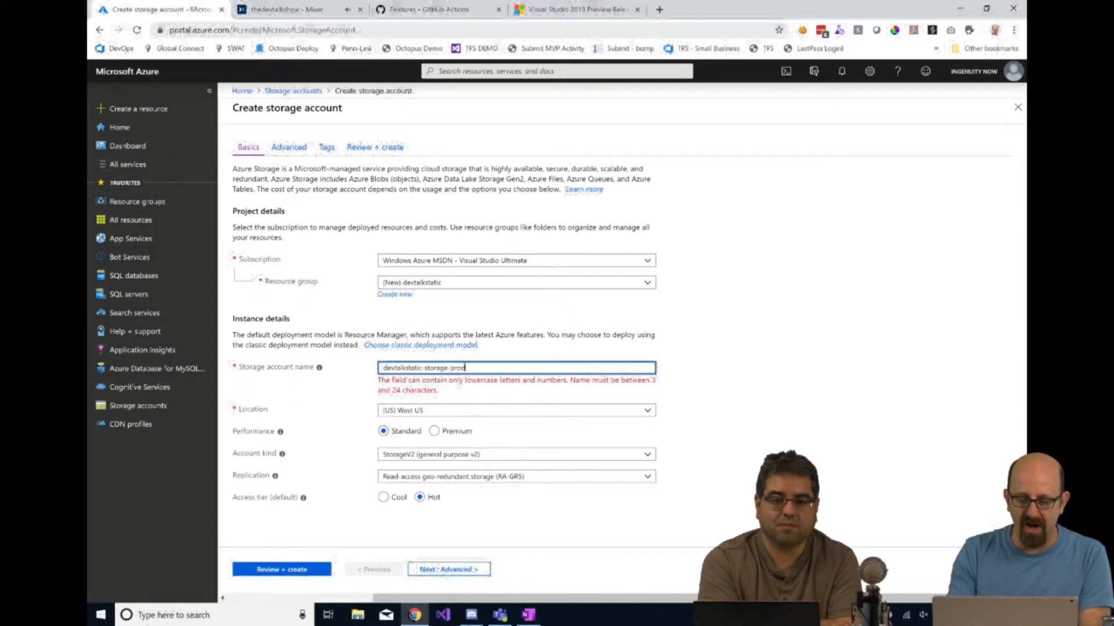
{"action": "key", "text": "BackSpace"}
{"action": "key", "text": "BackSpace"}
{"action": "key", "text": "BackSpace"}
{"action": "key", "text": "BackSpace"}
{"action": "key", "text": "BackSpace"}
{"action": "key", "text": "BackSpace"}
{"action": "key", "text": "BackSpace"}
{"action": "key", "text": "BackSpace"}
{"action": "key", "text": "BackSpace"}
{"action": "key", "text": "BackSpace"}
{"action": "key", "text": "BackSpace"}
{"action": "key", "text": "BackSpace"}
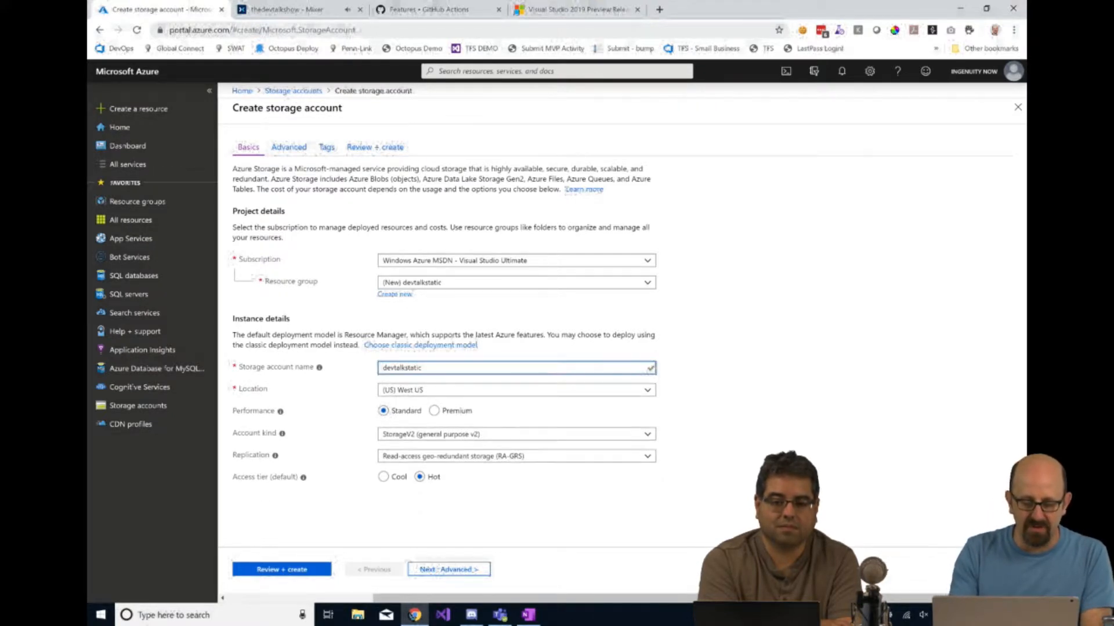
Extend the storage account name to devtalkstaticstorage, without any spaces
{"action": "type", "text": "storage"}
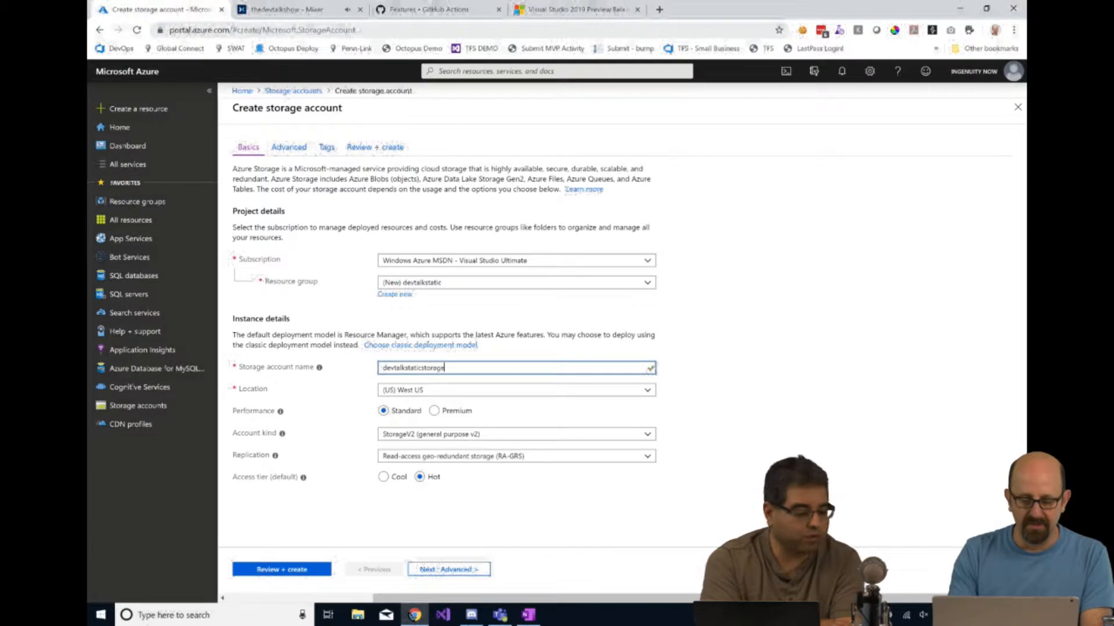
{"action": "left_click", "coordinate": [421, 368]}
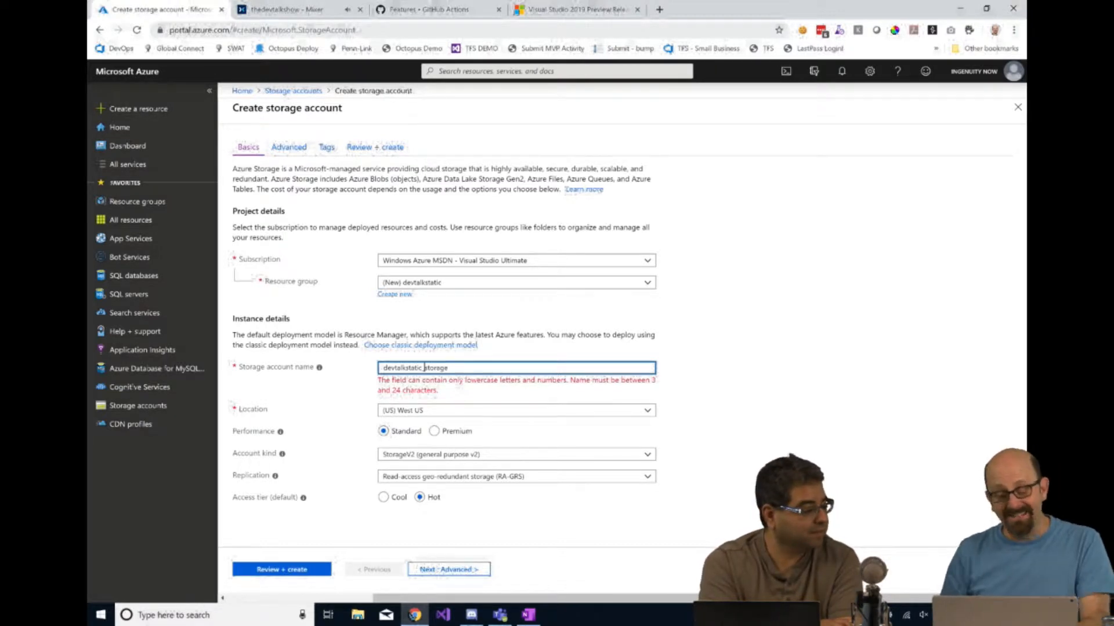
{"action": "key", "text": "BackSpace"}
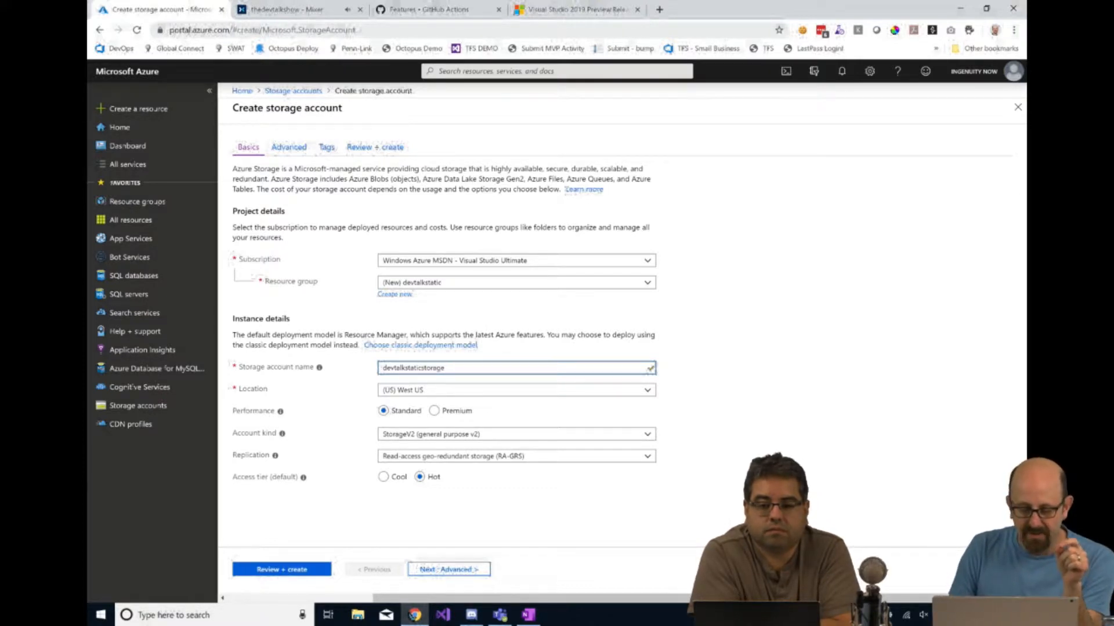
Use the StorageV2 (general purpose v2) account kind, then review the configuration and create the storage account
{"action": "left_click", "coordinate": [516, 434]}
{"action": "left_click", "coordinate": [440, 443]}
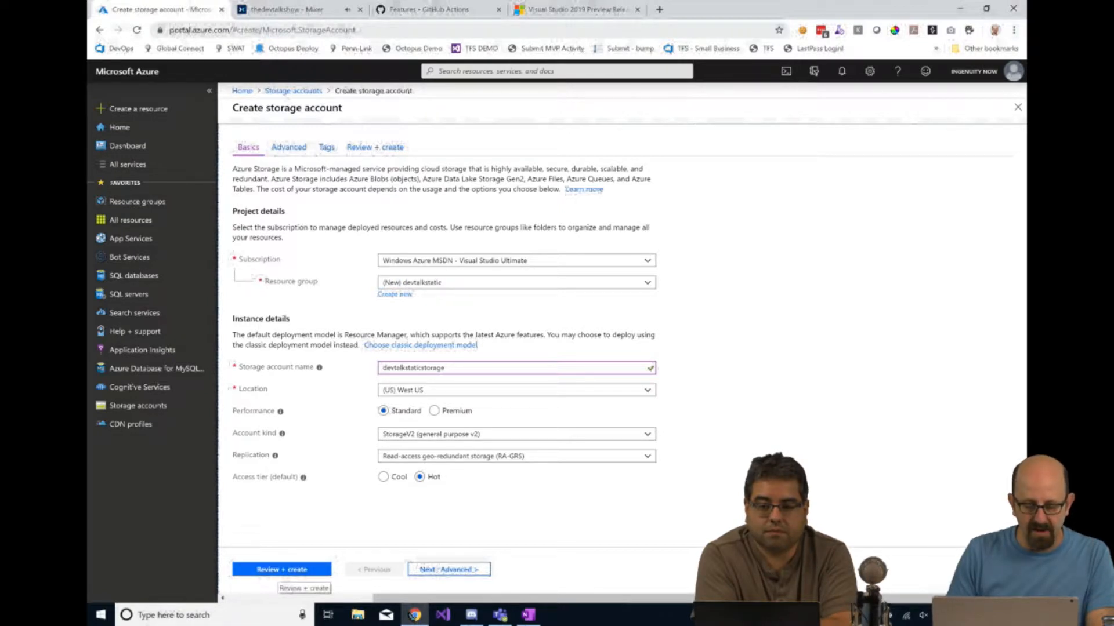
{"action": "left_click", "coordinate": [282, 570]}
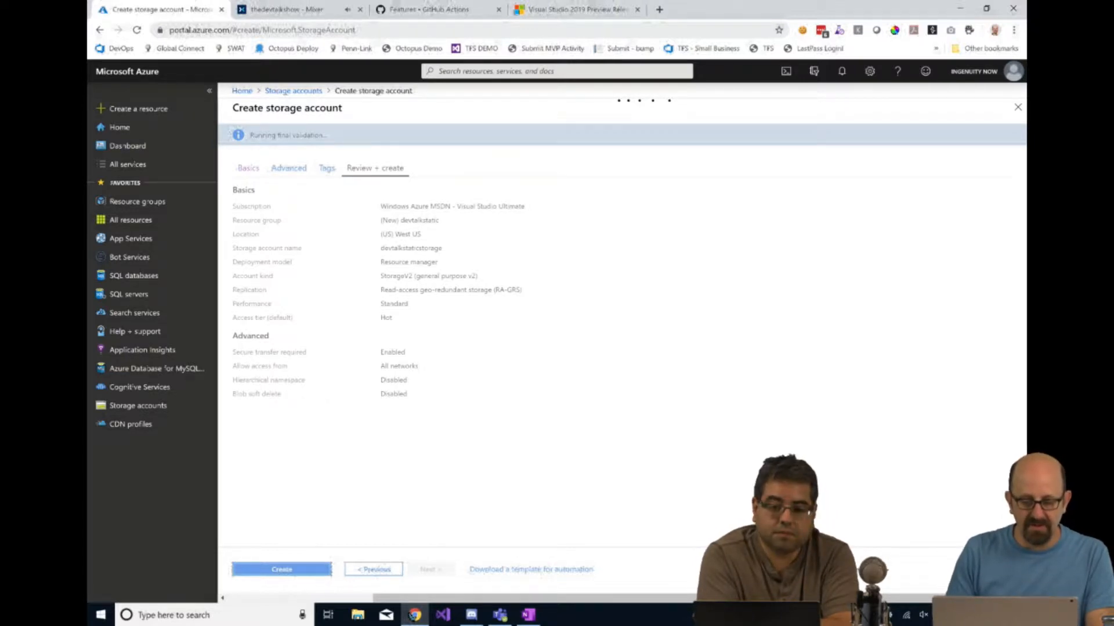
{"action": "left_click", "coordinate": [282, 570]}
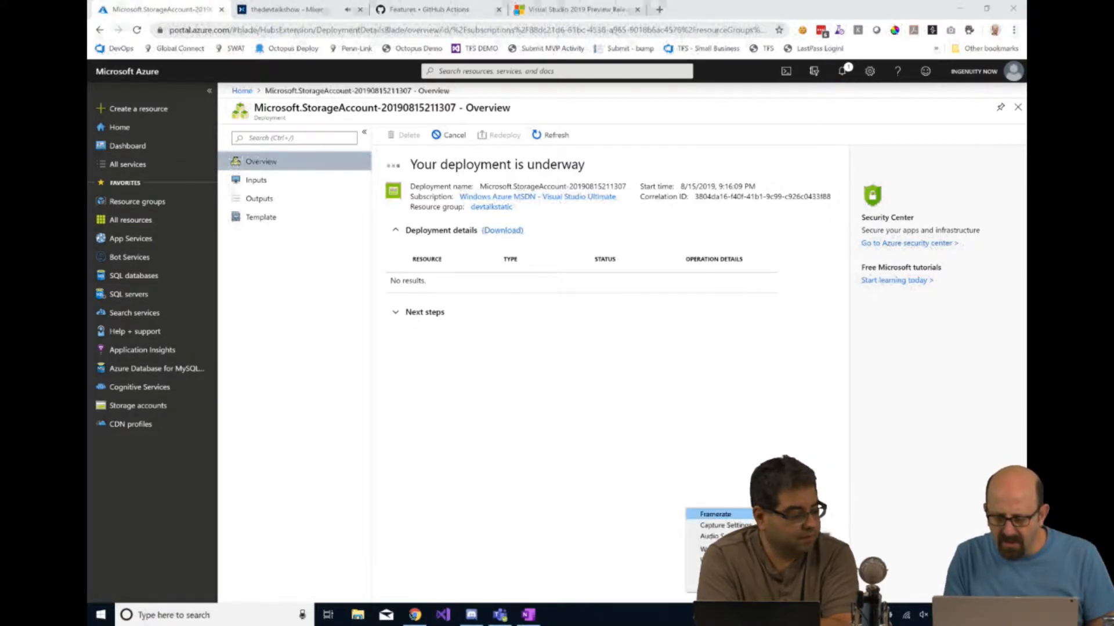
{"action": "mouse_move", "coordinate": [725, 526]}
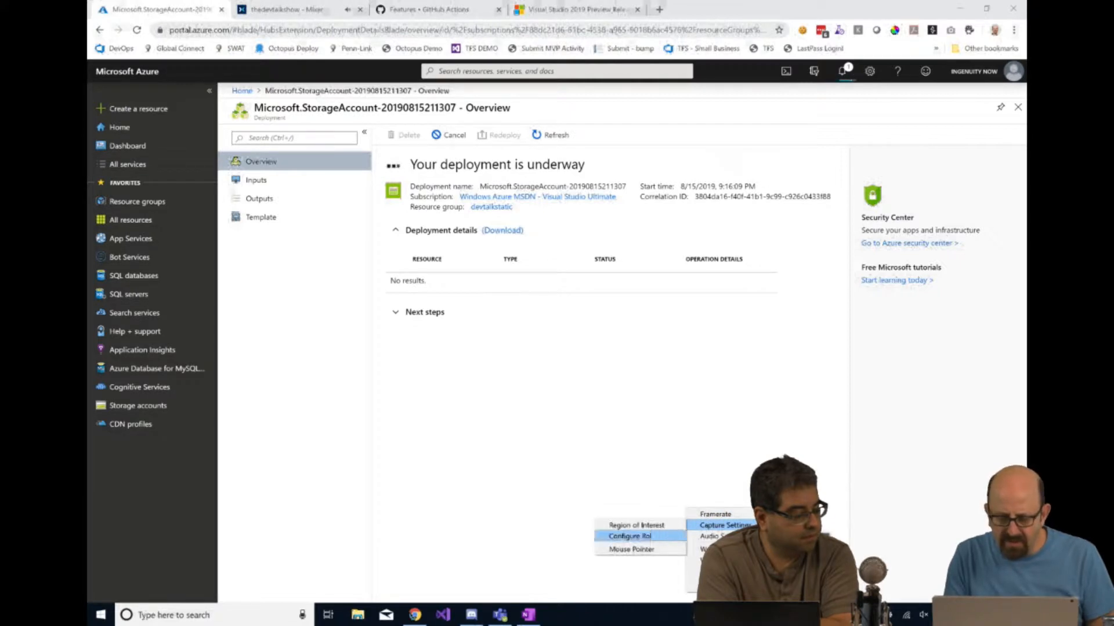
{"action": "left_click", "coordinate": [631, 550]}
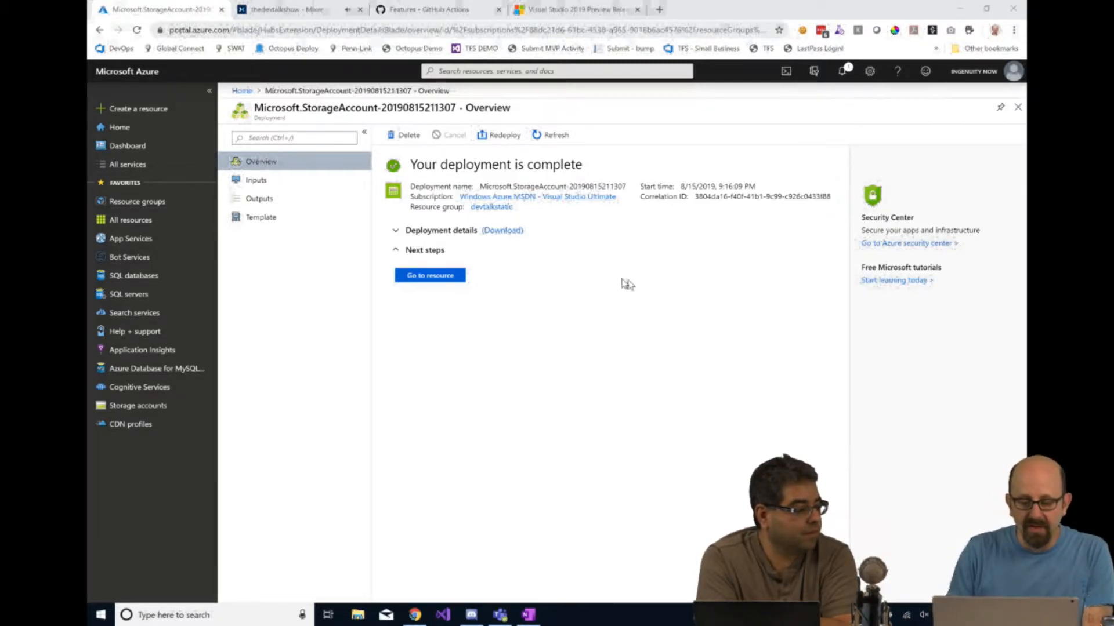
Go to the deployed devtalkstaticstorage resource and enable its static website option
{"action": "left_click", "coordinate": [432, 276]}
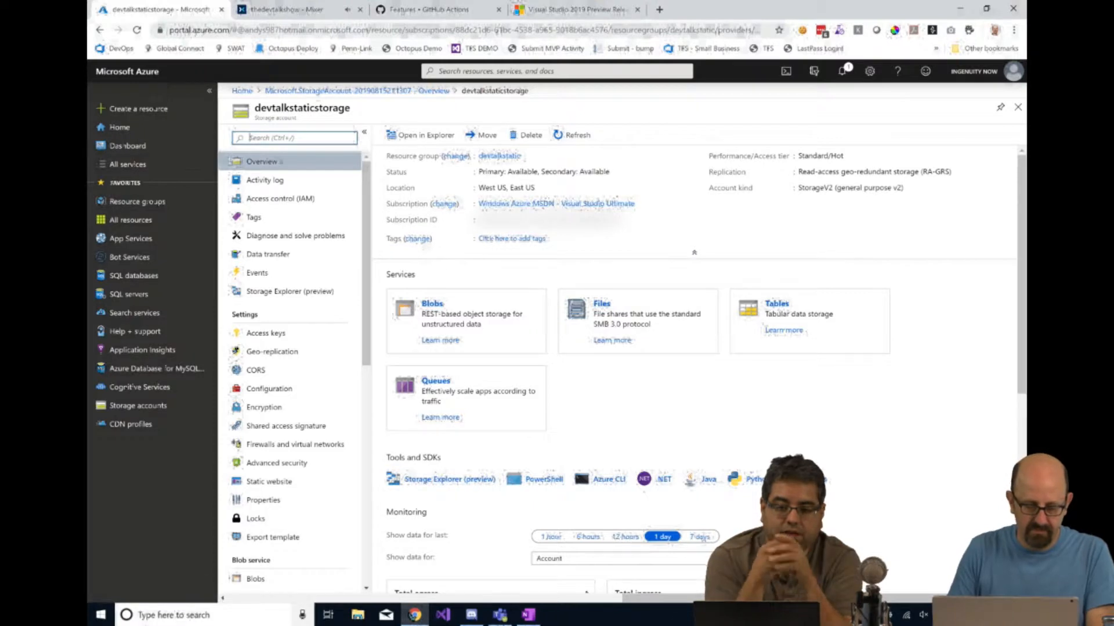
{"action": "left_click", "coordinate": [264, 617]}
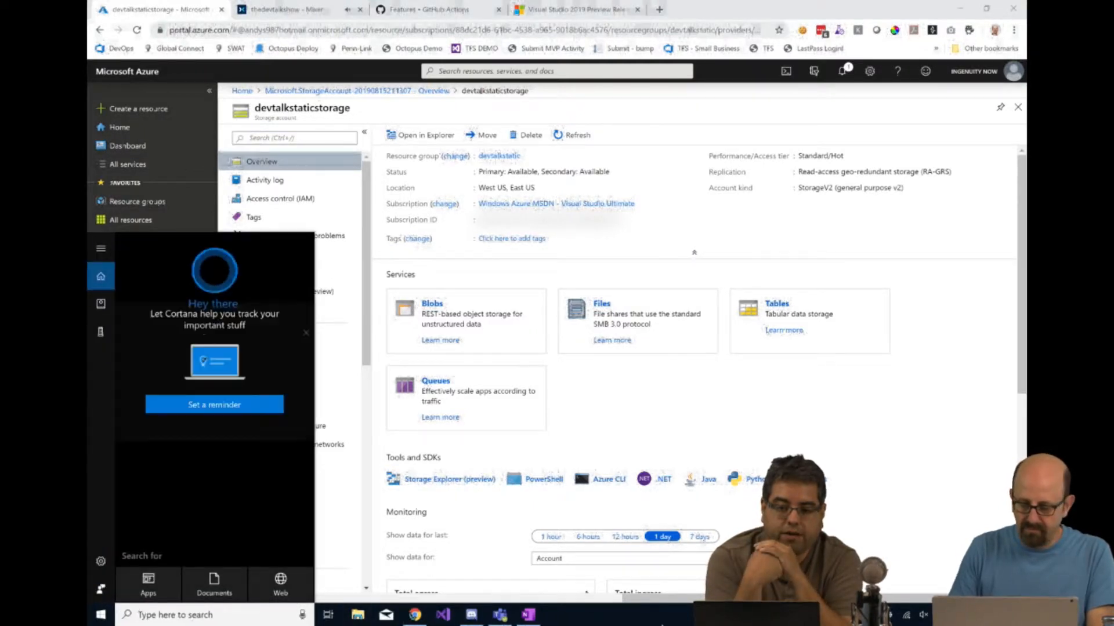
{"action": "key", "text": "Escape"}
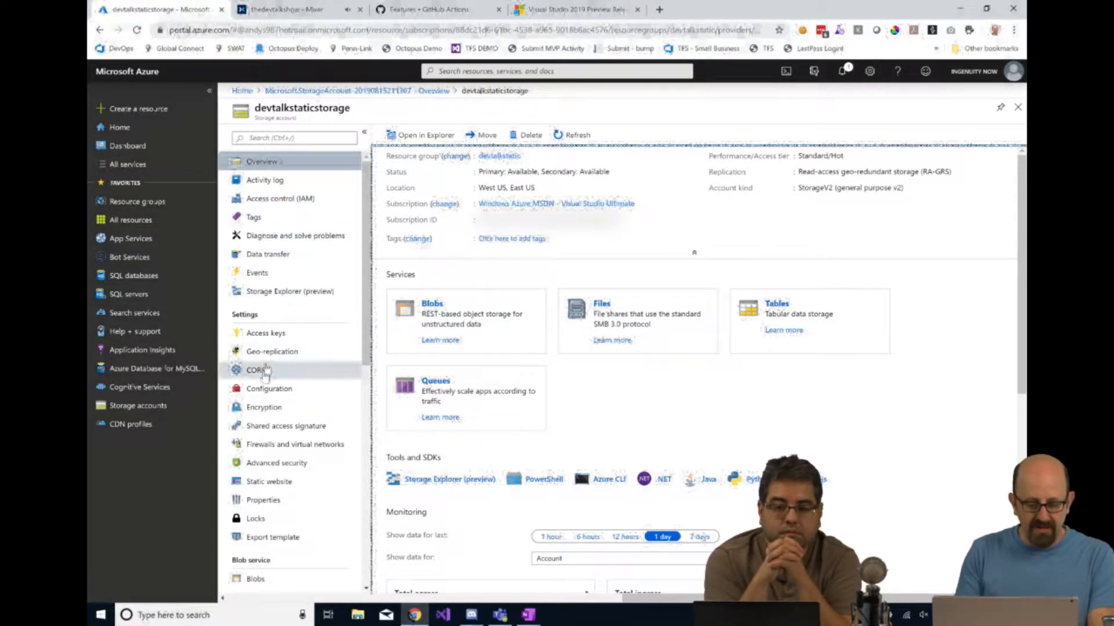
{"action": "left_click", "coordinate": [270, 482]}
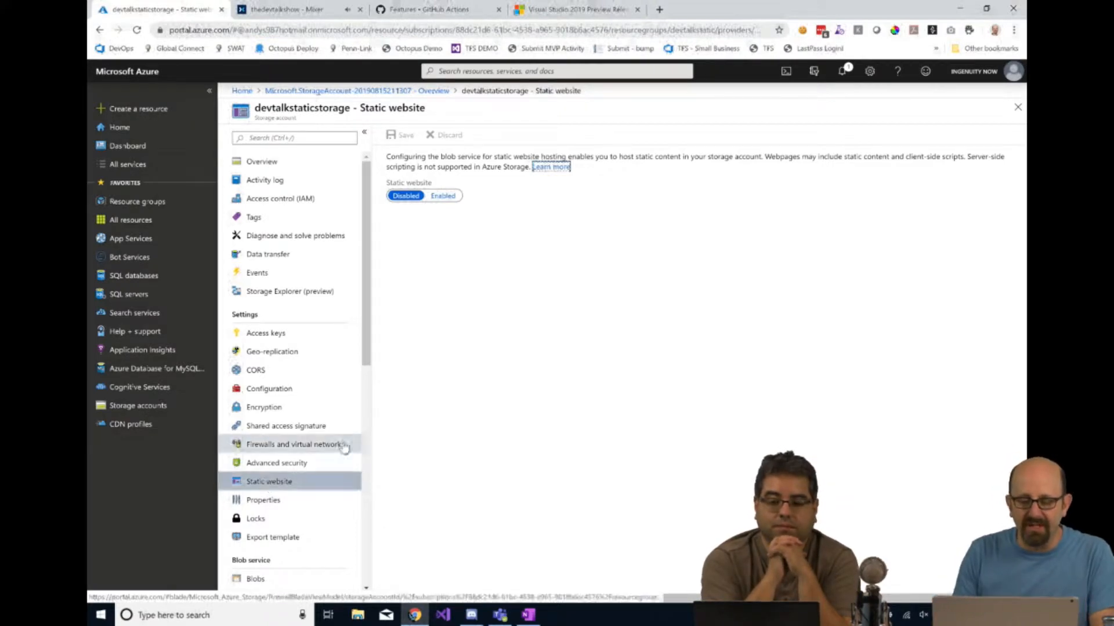
{"action": "left_click", "coordinate": [442, 196]}
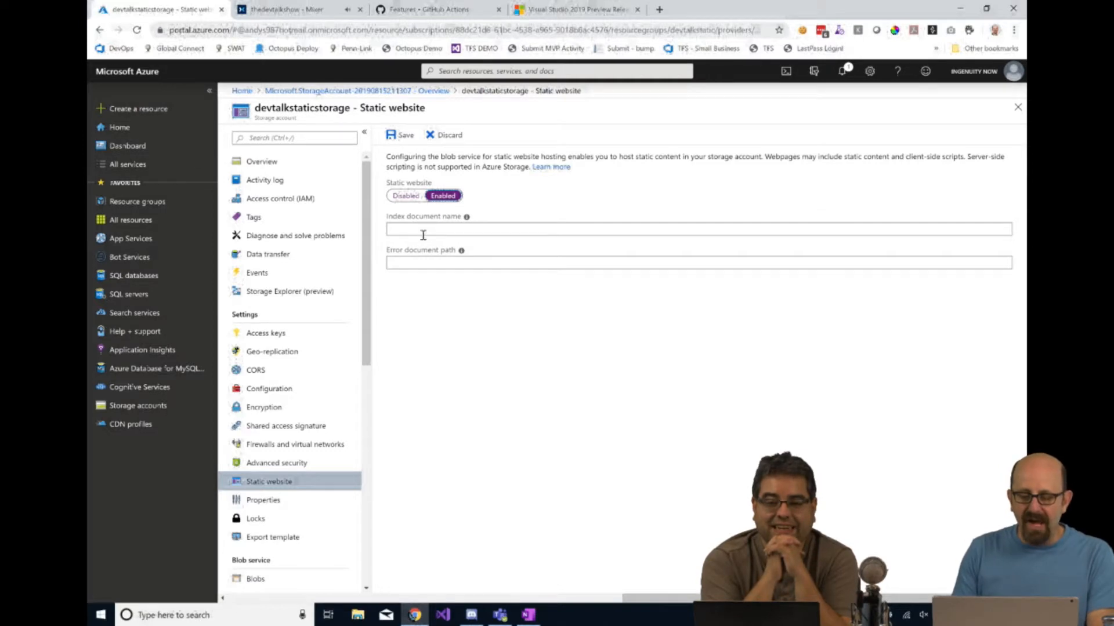
Set the static website's index document name to index.html and save the configuration
{"action": "left_click", "coordinate": [425, 229]}
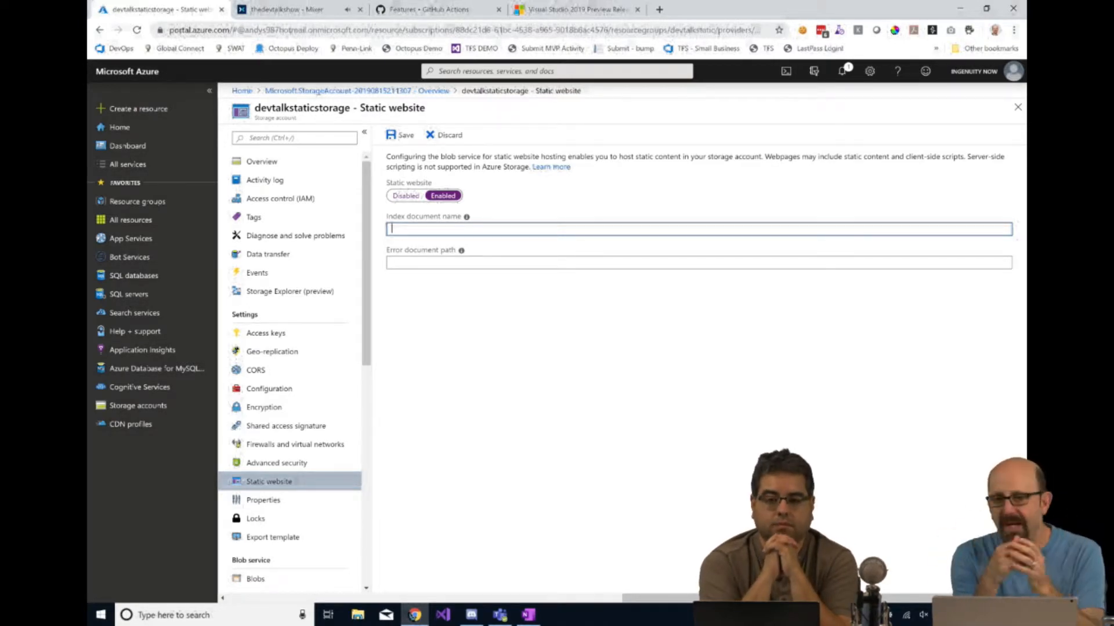
{"action": "type", "text": "i"}
{"action": "key", "text": "BackSpace"}
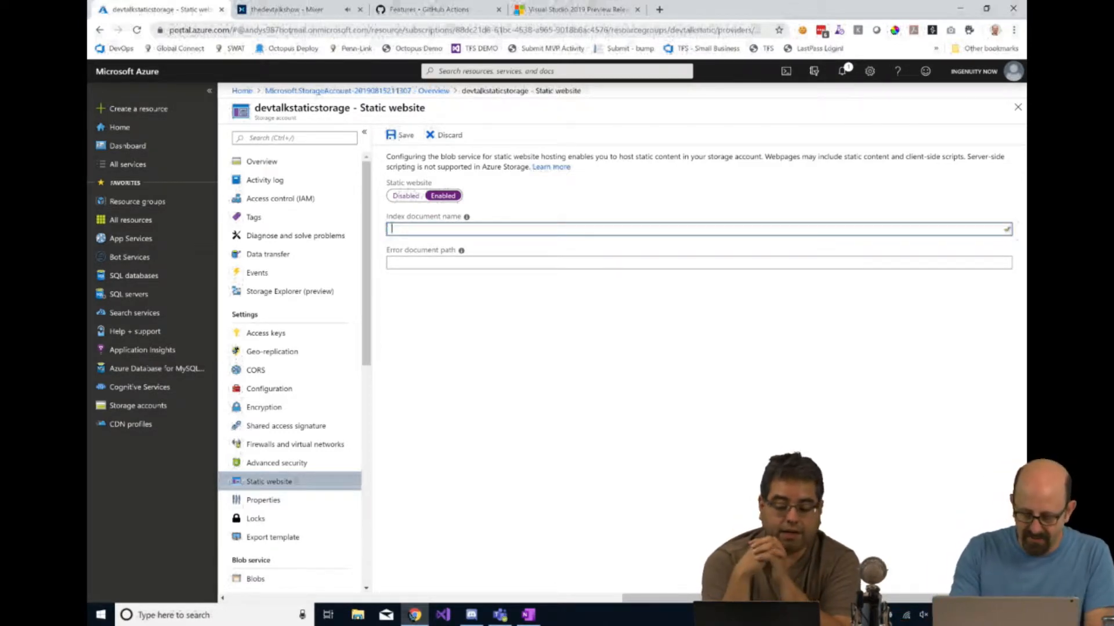
{"action": "type", "text": "index.htm"}
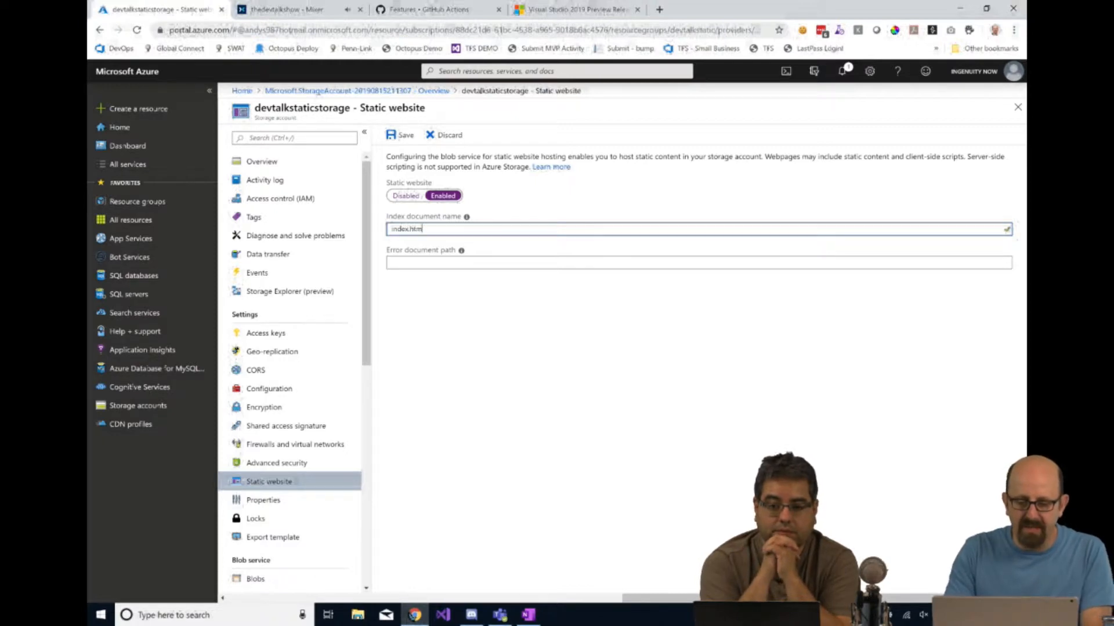
{"action": "type", "text": "l"}
{"action": "key", "text": "Tab"}
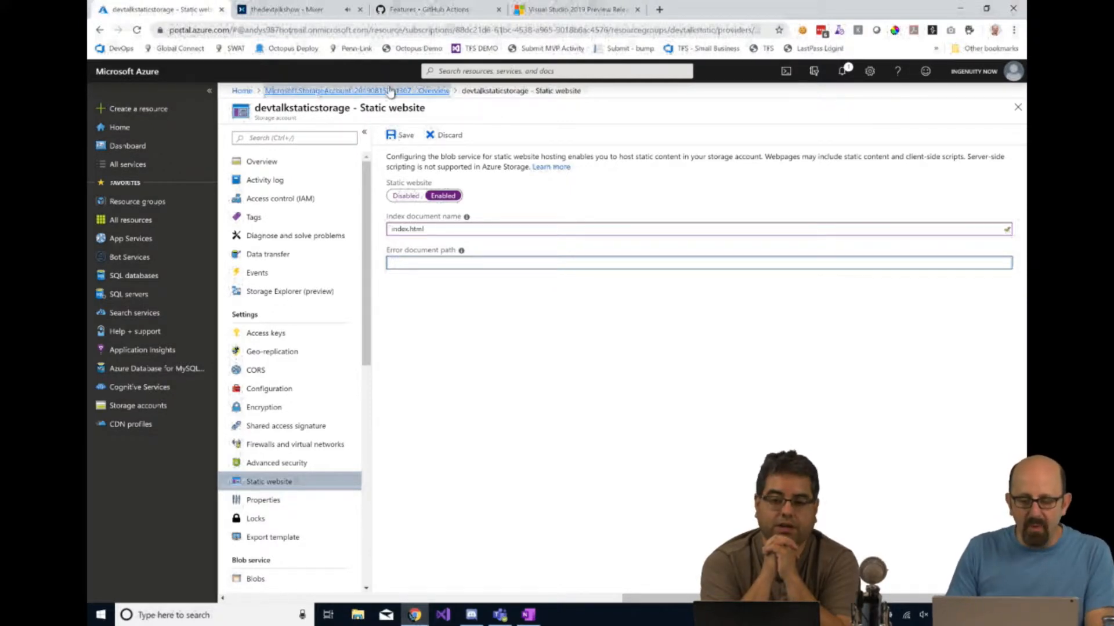
{"action": "left_click", "coordinate": [400, 139]}
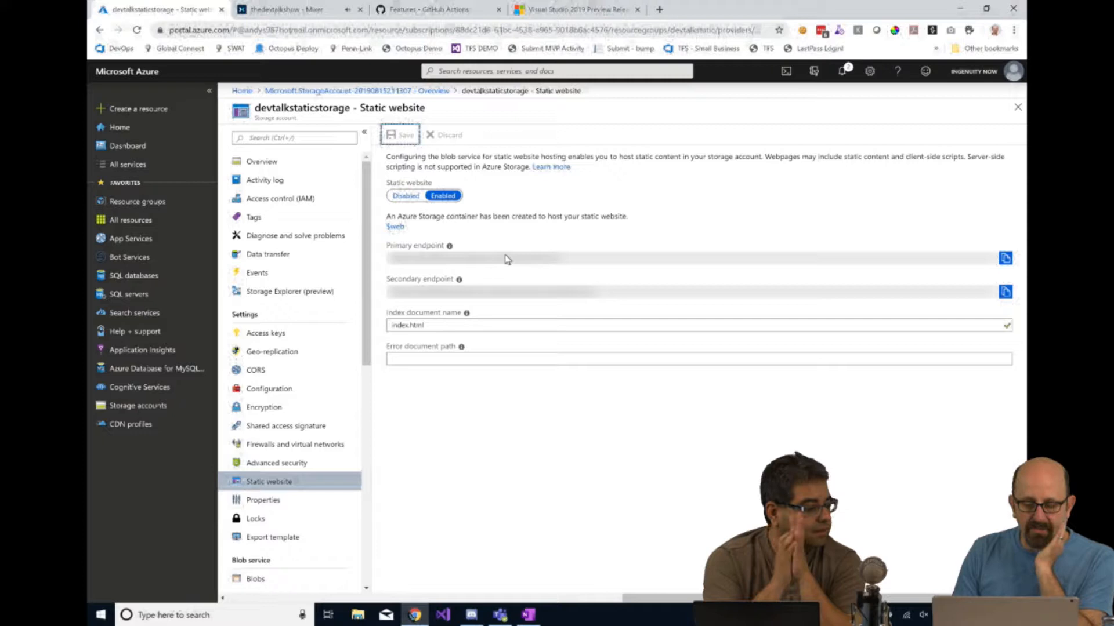
Open the $web container created for the static website, then launch Microsoft Azure Storage Explorer
{"action": "left_click", "coordinate": [395, 227]}
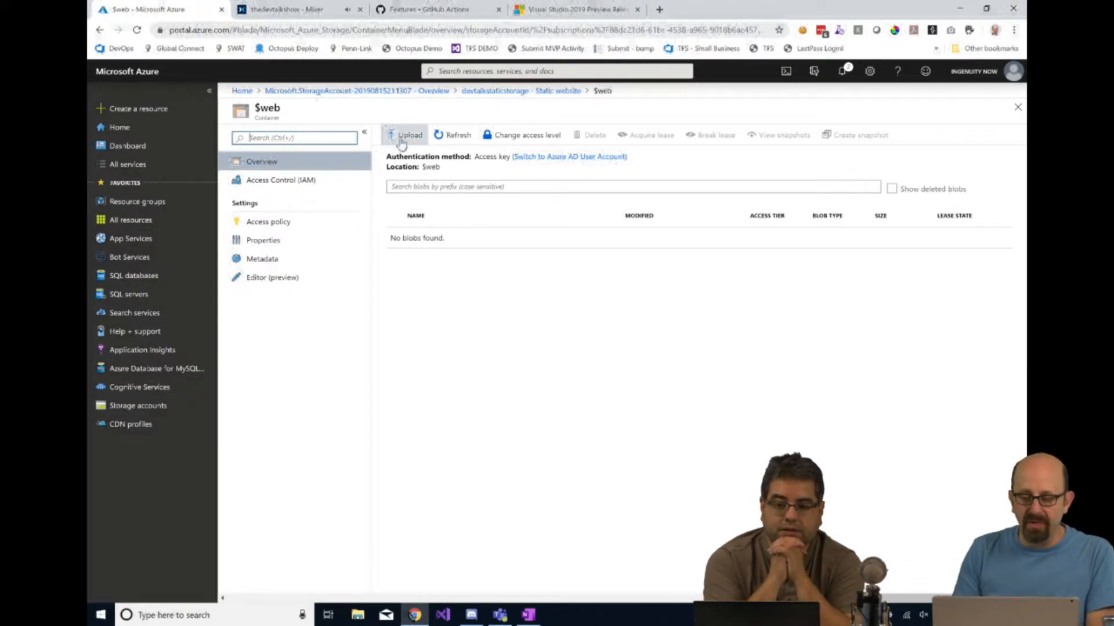
{"action": "left_click", "coordinate": [184, 620]}
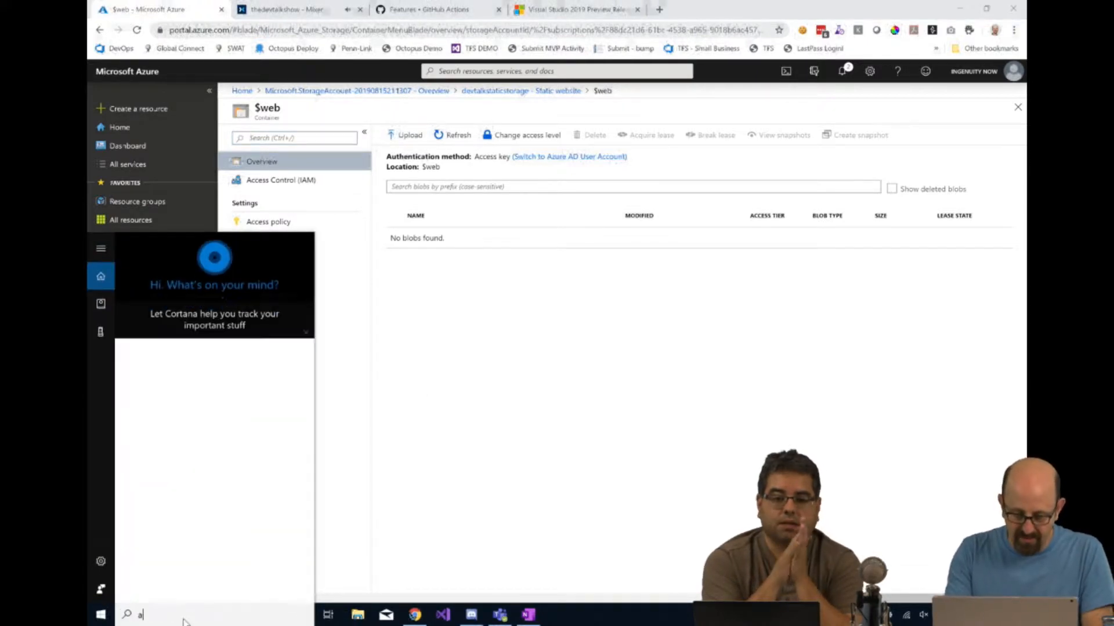
{"action": "type", "text": "azure"}
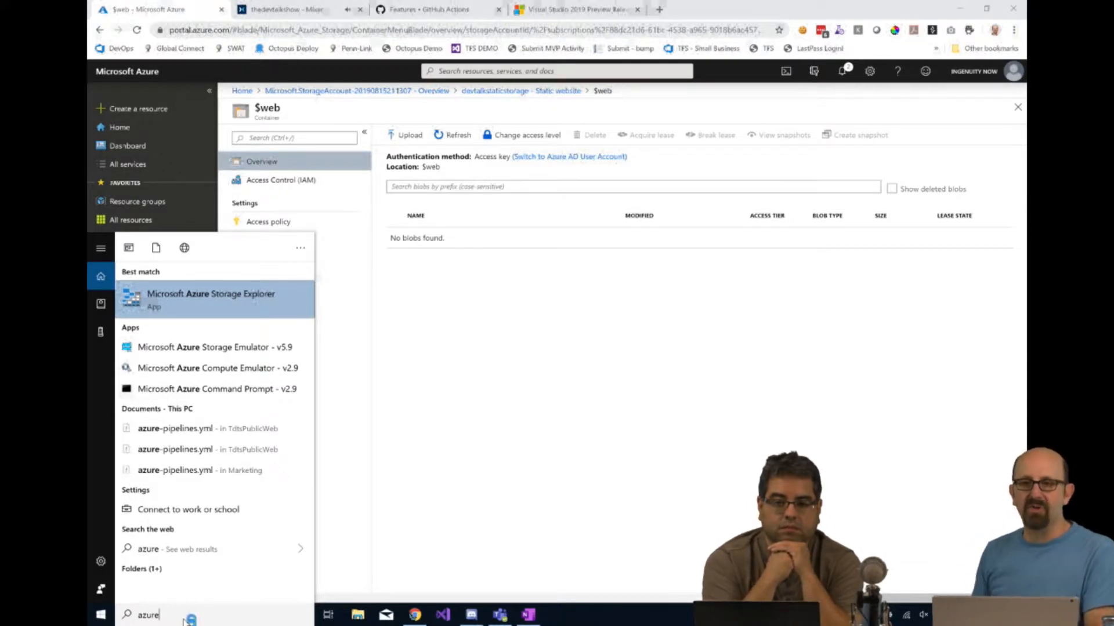
{"action": "key", "text": "Return"}
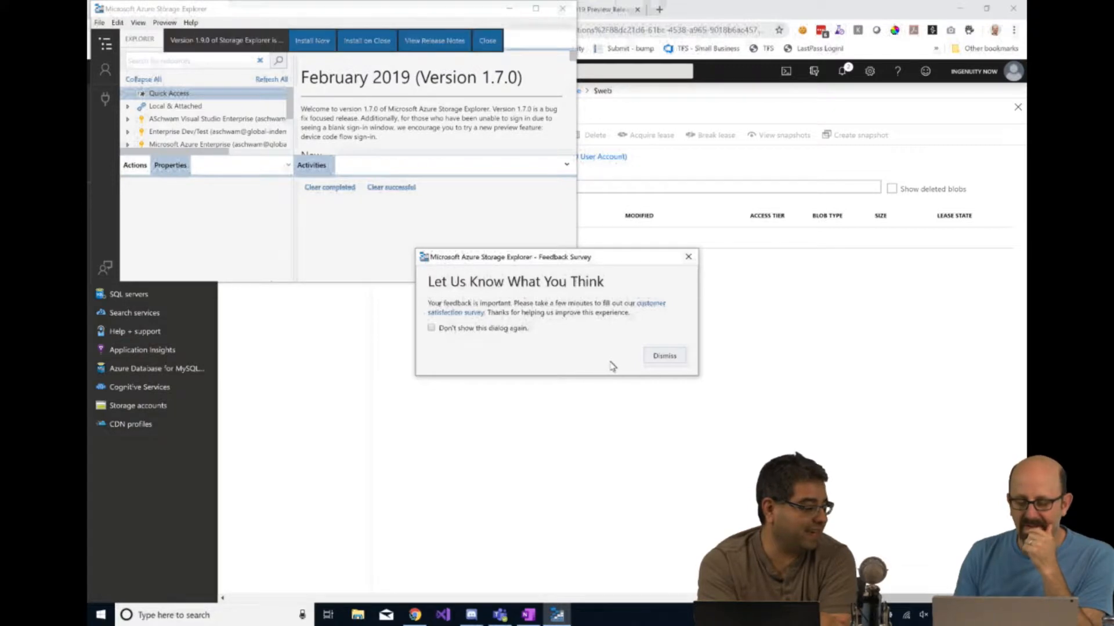
Dismiss the feedback survey, update notice and release notes in Storage Explorer, and widen the resource tree
{"action": "left_click", "coordinate": [662, 359]}
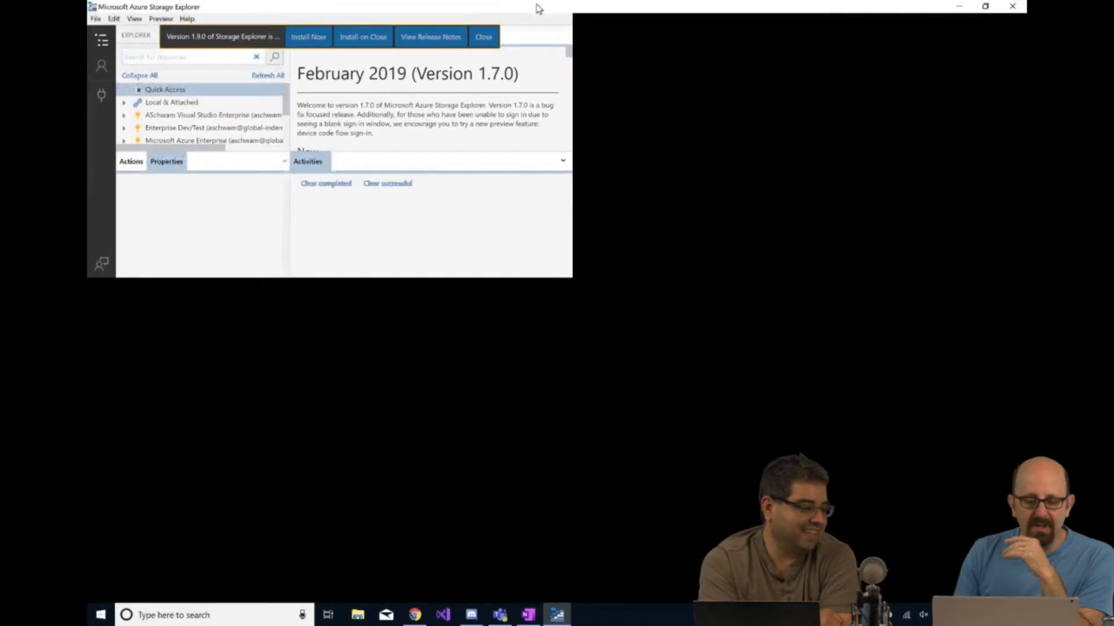
{"action": "left_click", "coordinate": [537, 8]}
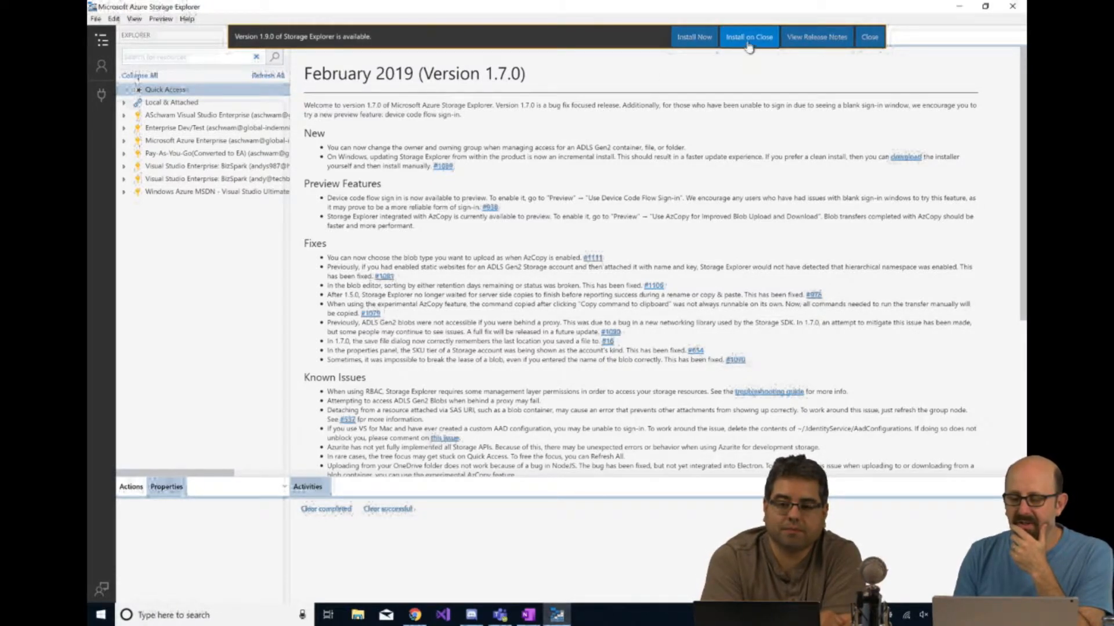
{"action": "left_click", "coordinate": [869, 37]}
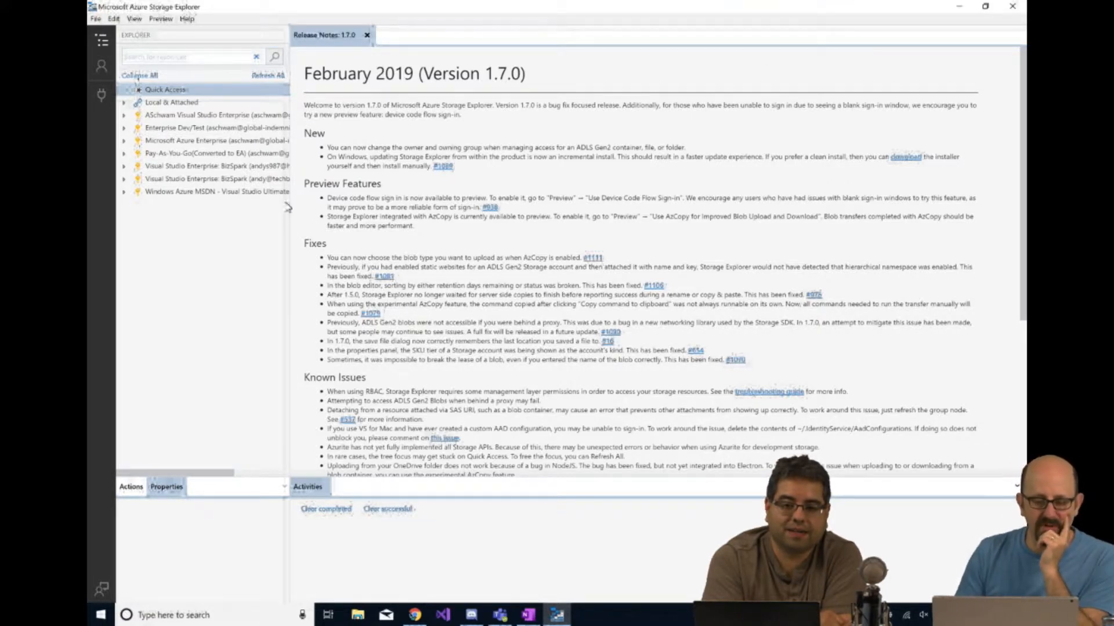
{"action": "left_click_drag", "start_coordinate": [286, 205], "coordinate": [382, 205]}
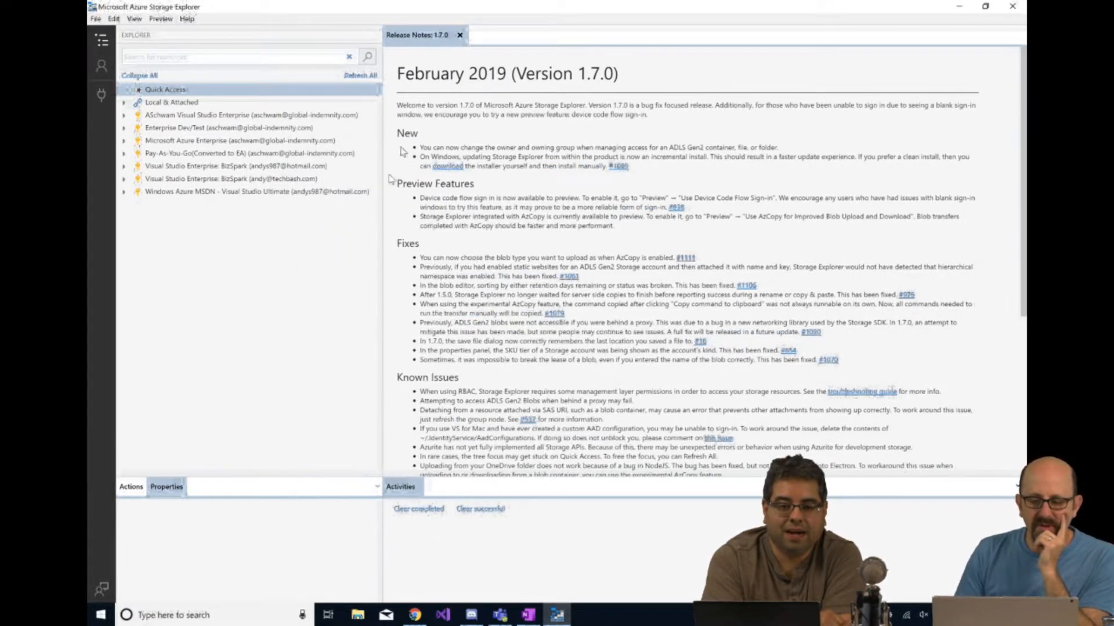
{"action": "left_click", "coordinate": [460, 36]}
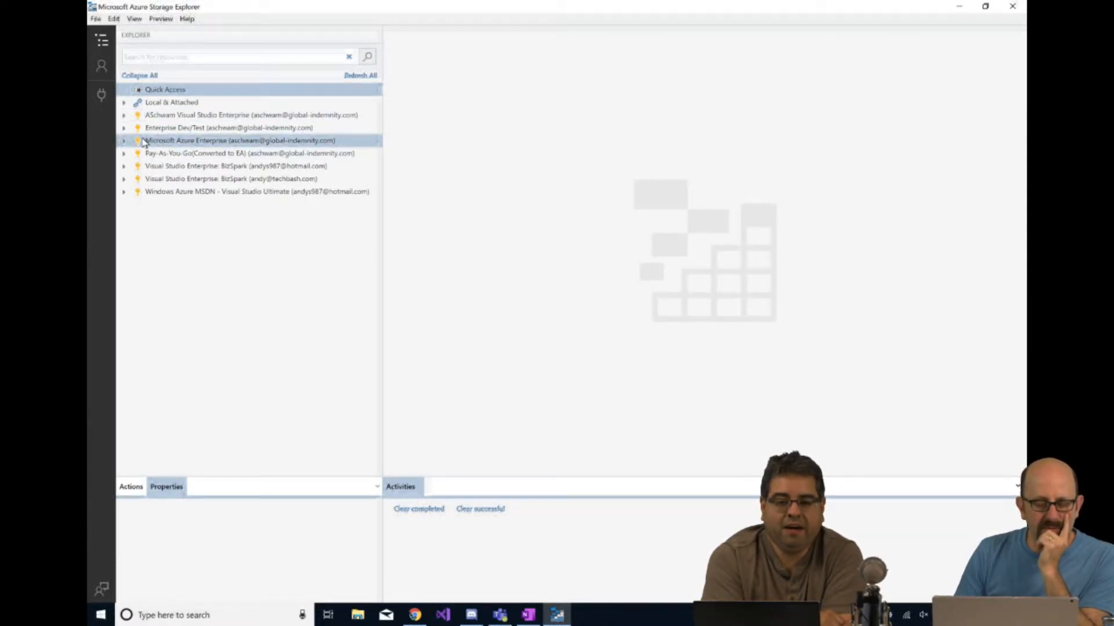
Refresh the resource tree and look through the first Visual Studio Enterprise subscription down to the staticsitetest123 storage account
{"action": "left_click", "coordinate": [124, 116]}
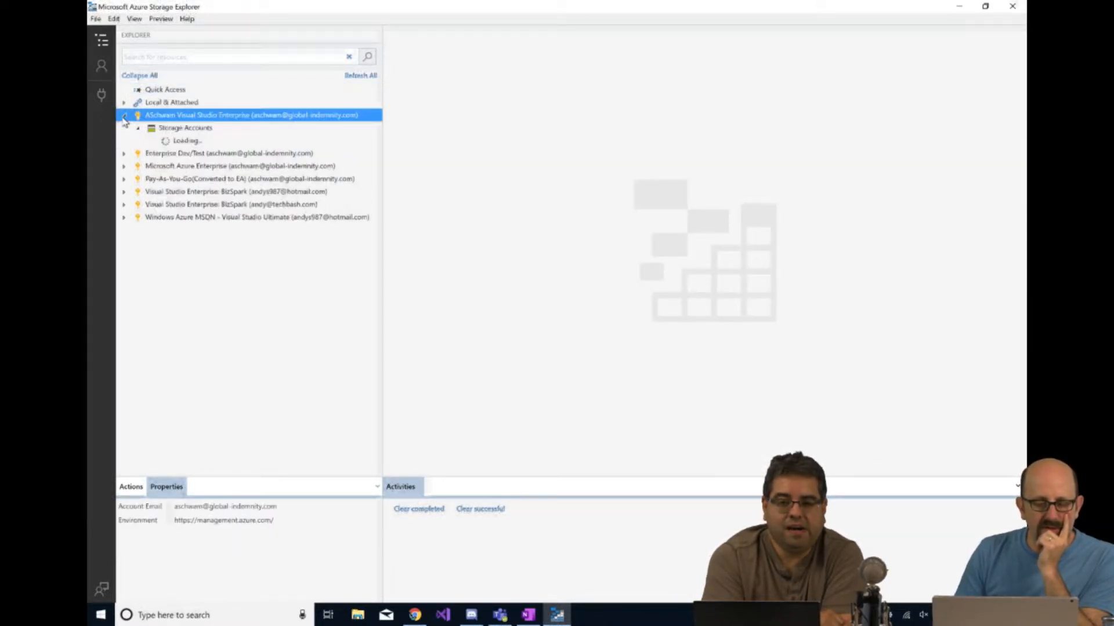
{"action": "left_click", "coordinate": [172, 130]}
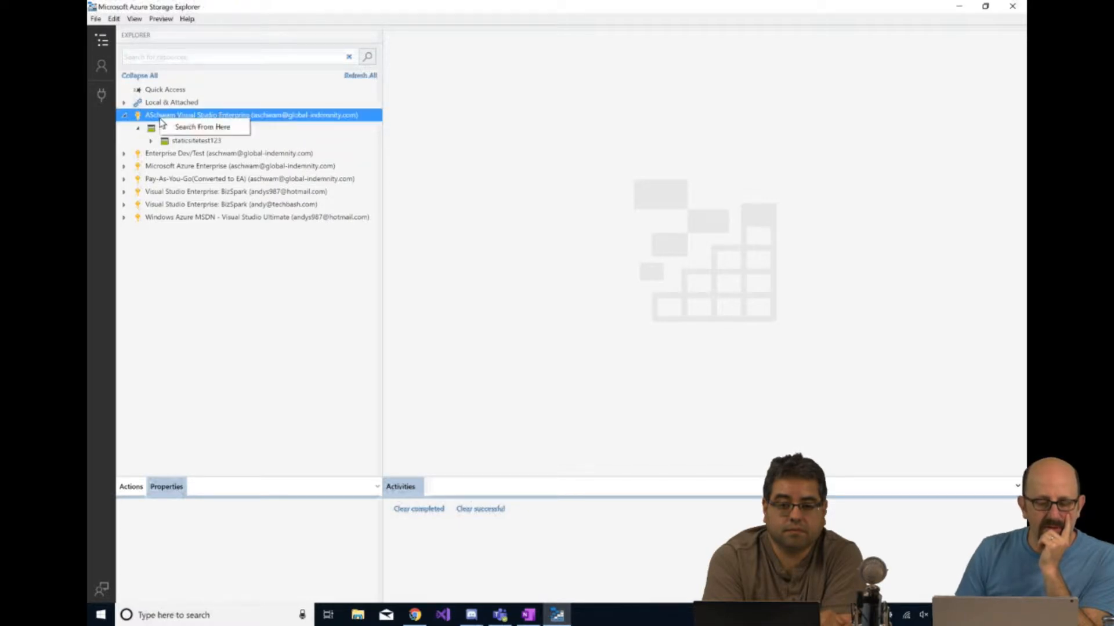
{"action": "left_click", "coordinate": [363, 80]}
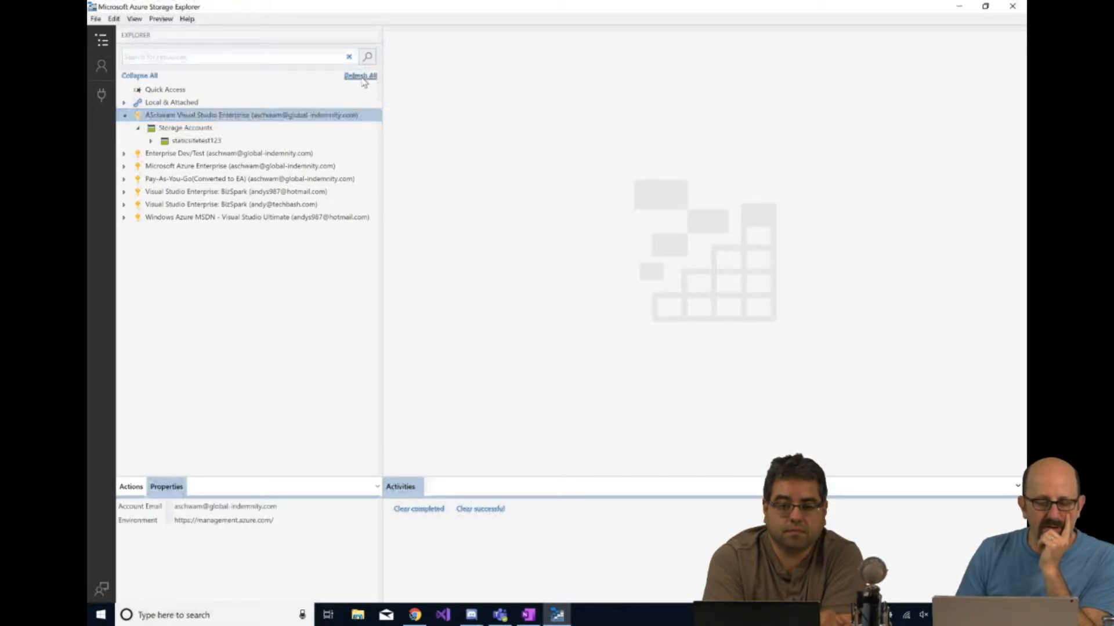
{"action": "left_click", "coordinate": [123, 116]}
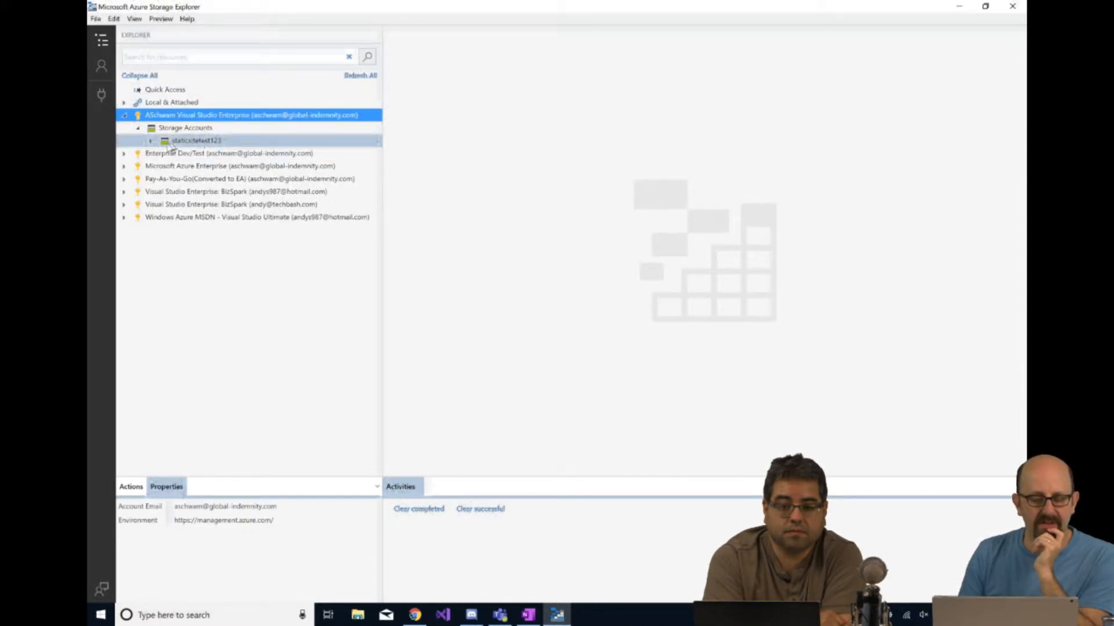
{"action": "left_click", "coordinate": [151, 142]}
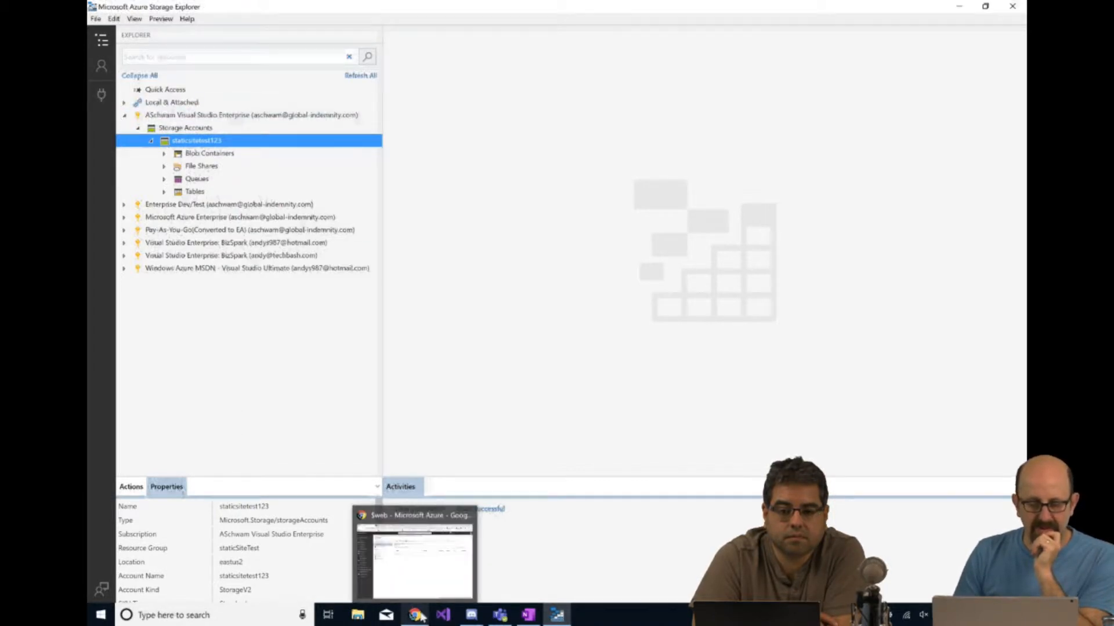
Switch back to the Azure portal in Chrome and return to the storage account's deployment overview
{"action": "left_click", "coordinate": [420, 600]}
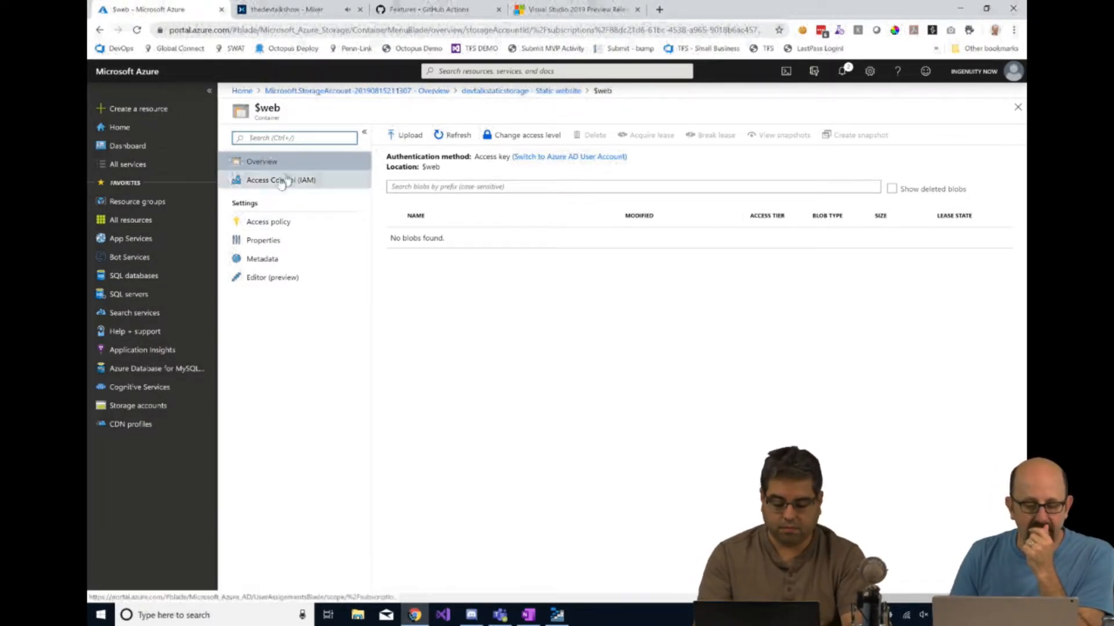
{"action": "left_click", "coordinate": [261, 161]}
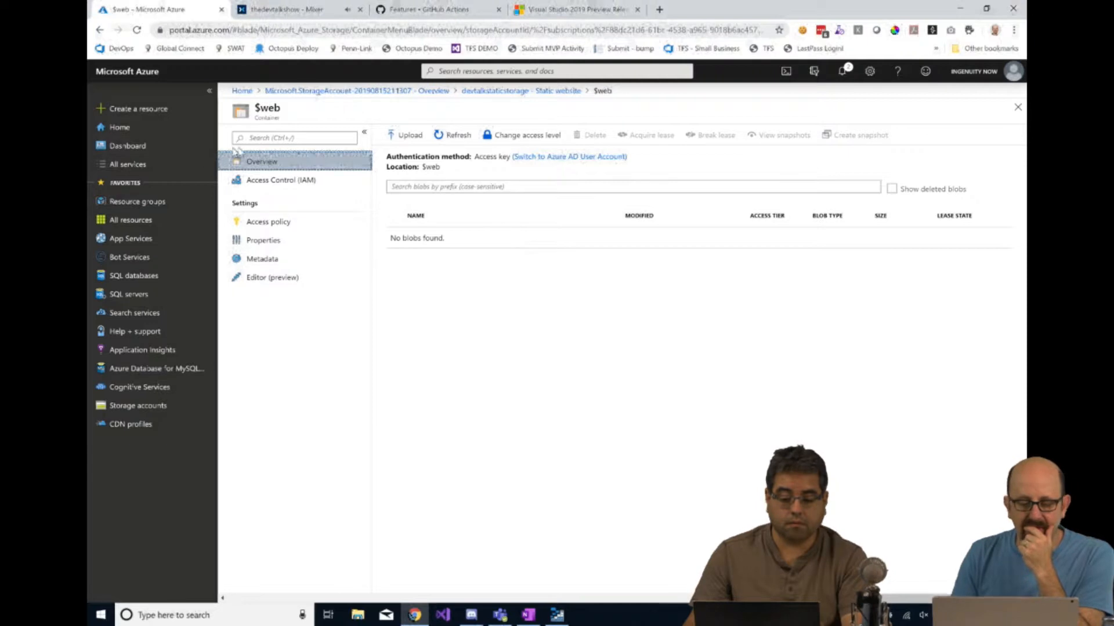
{"action": "left_click", "coordinate": [346, 91]}
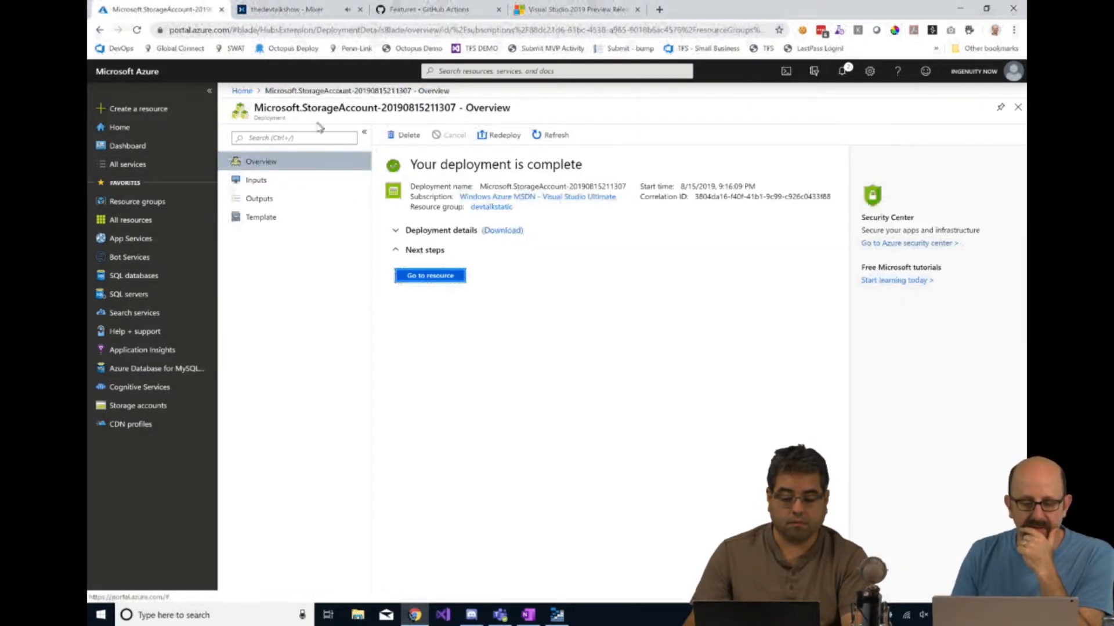
Switch to Storage Explorer and expand the Windows Azure MSDN - Visual Studio Ultimate subscription down to devtalkstaticstorage's blob containers
{"action": "left_click", "coordinate": [264, 162]}
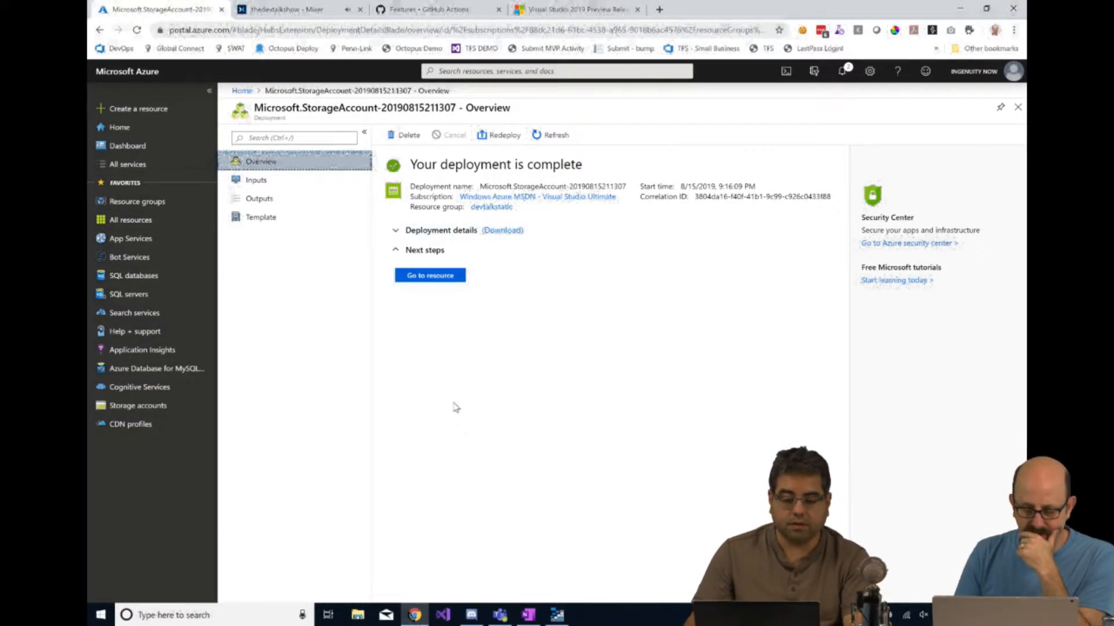
{"action": "left_click", "coordinate": [557, 615]}
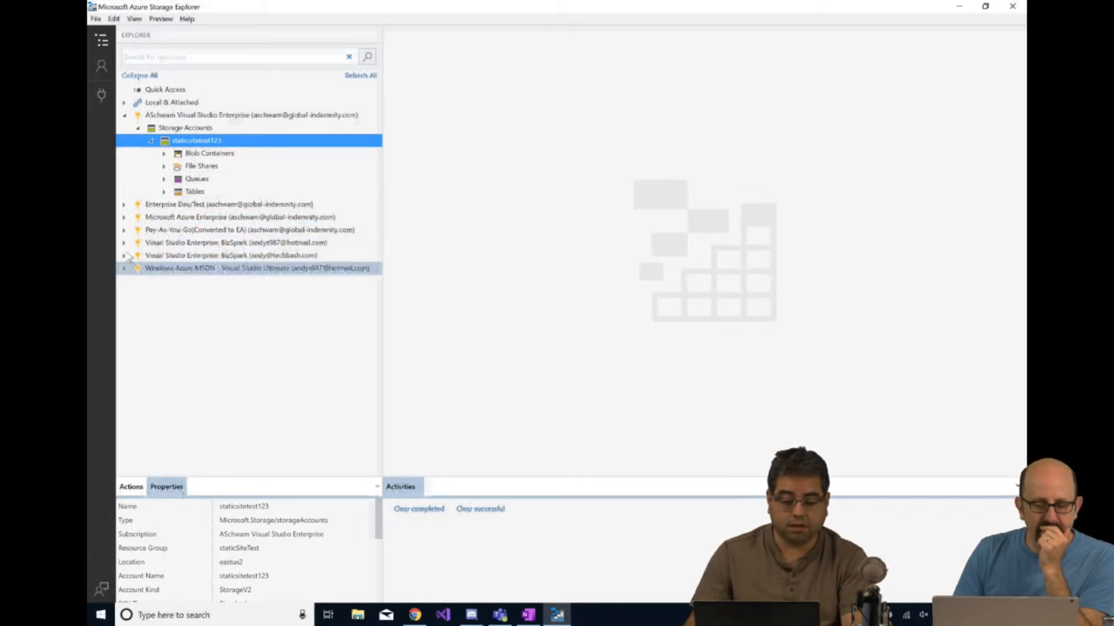
{"action": "left_click", "coordinate": [124, 115]}
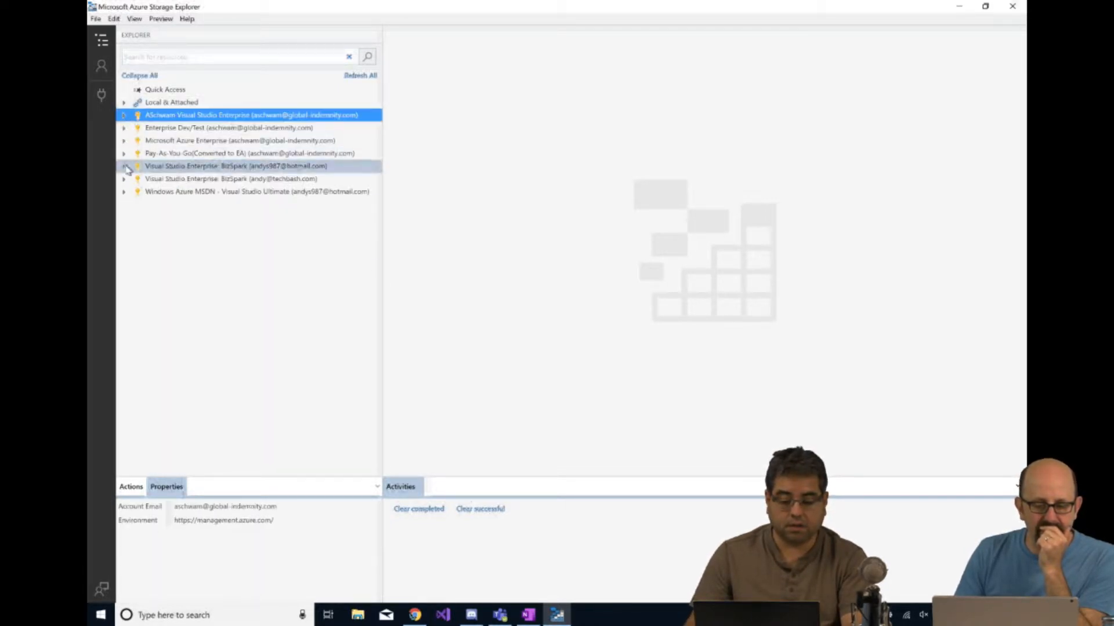
{"action": "left_click", "coordinate": [124, 192]}
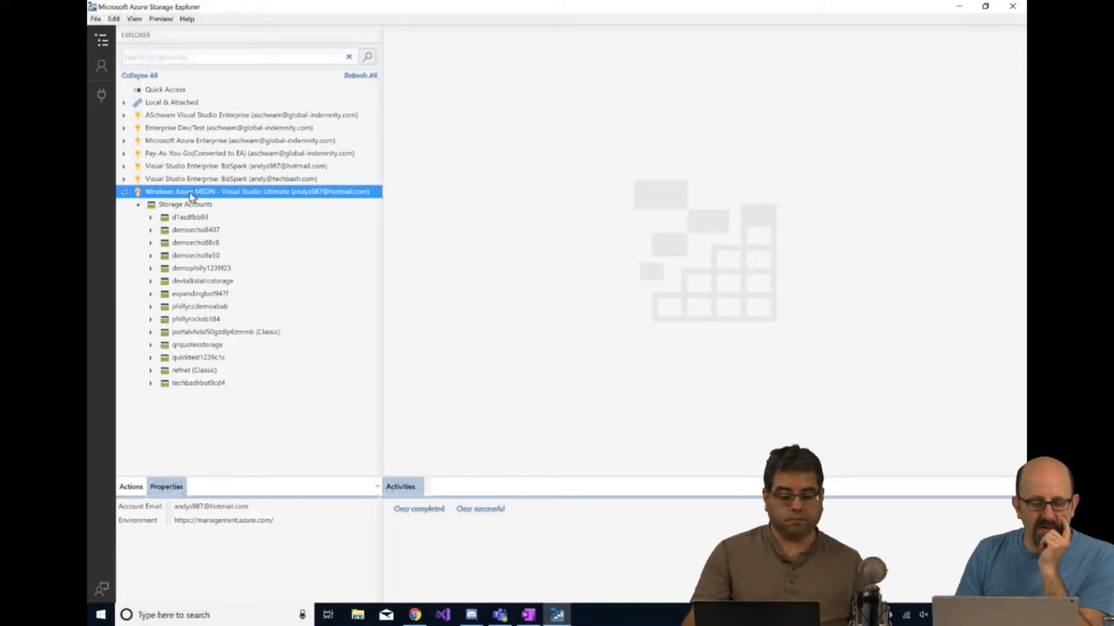
{"action": "left_click", "coordinate": [191, 282]}
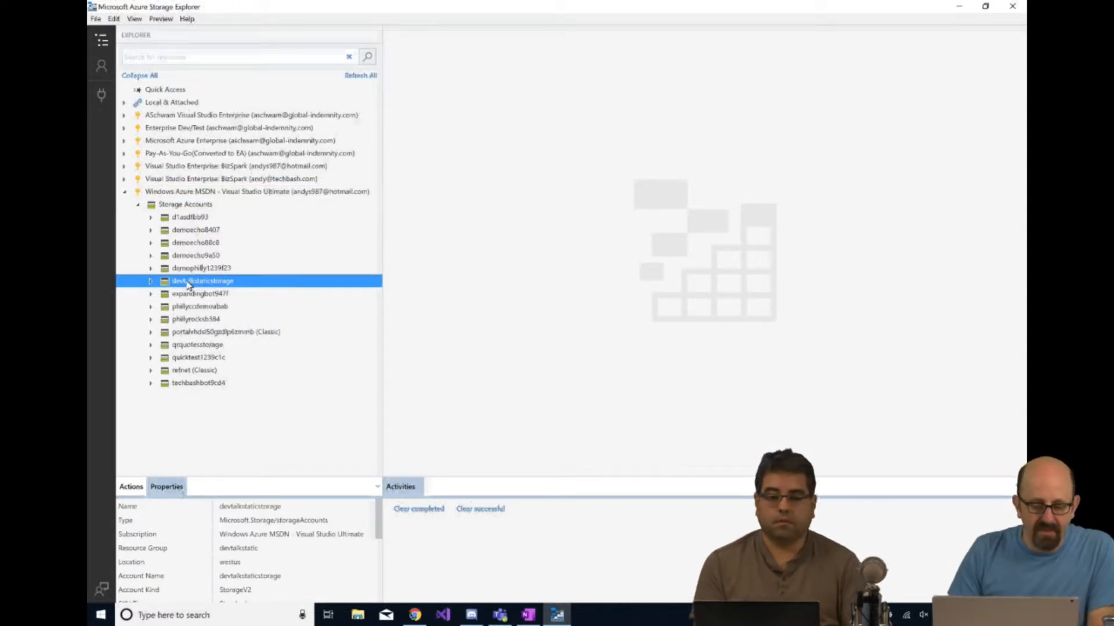
{"action": "left_click", "coordinate": [151, 282]}
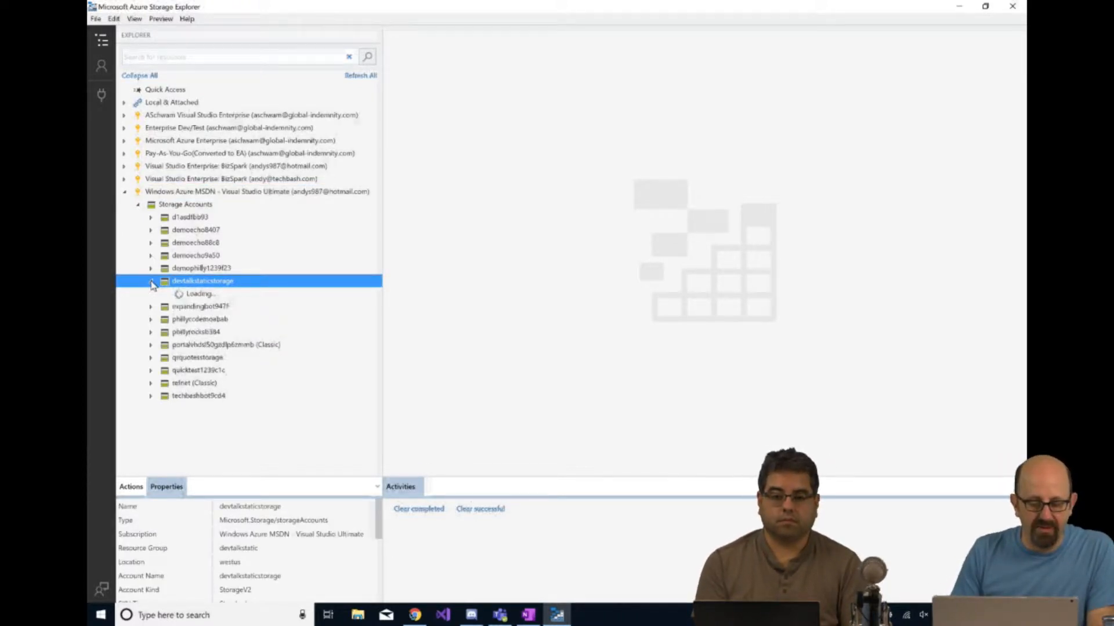
{"action": "left_click", "coordinate": [165, 295]}
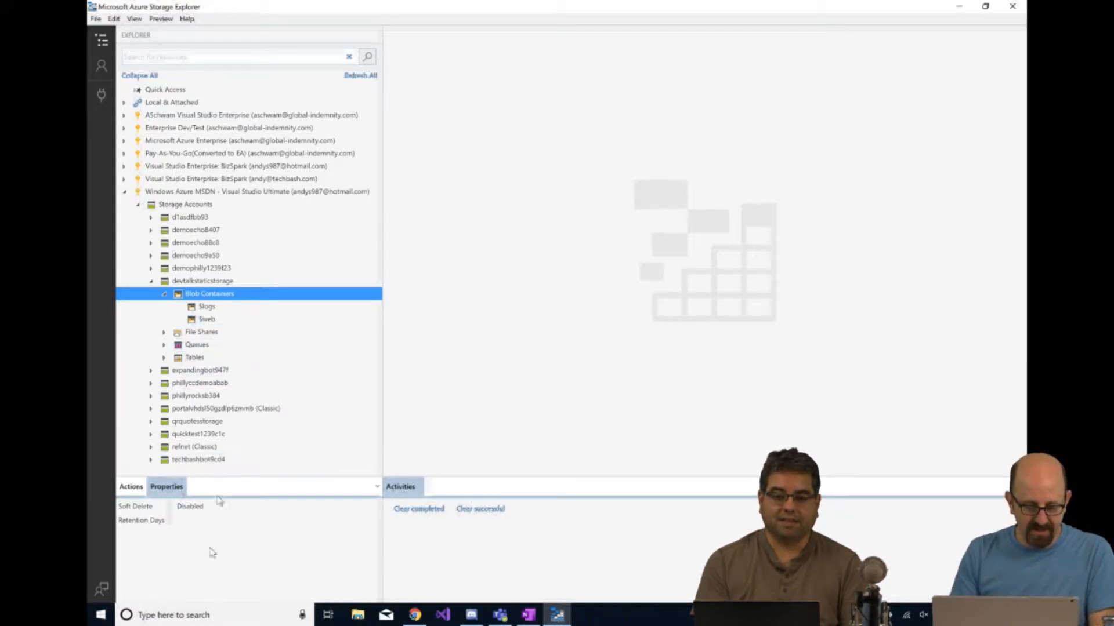
Open File Explorer in a maximized window and browse to the Utilities\Zoomit folder on Local Disk (C:)
{"action": "left_click", "coordinate": [358, 615]}
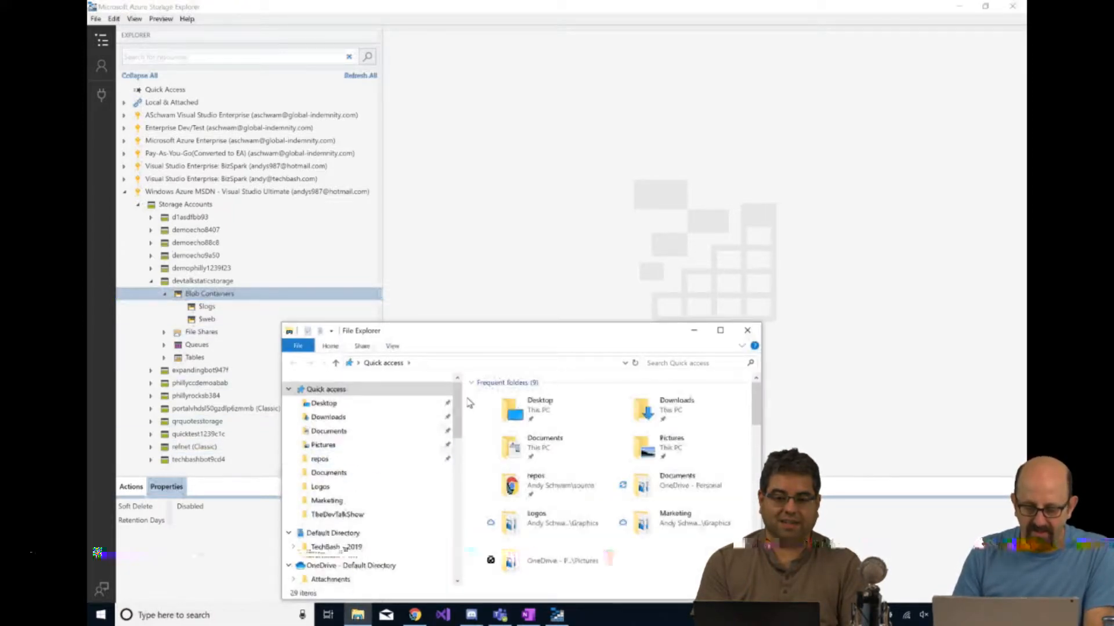
{"action": "double_click", "coordinate": [512, 330]}
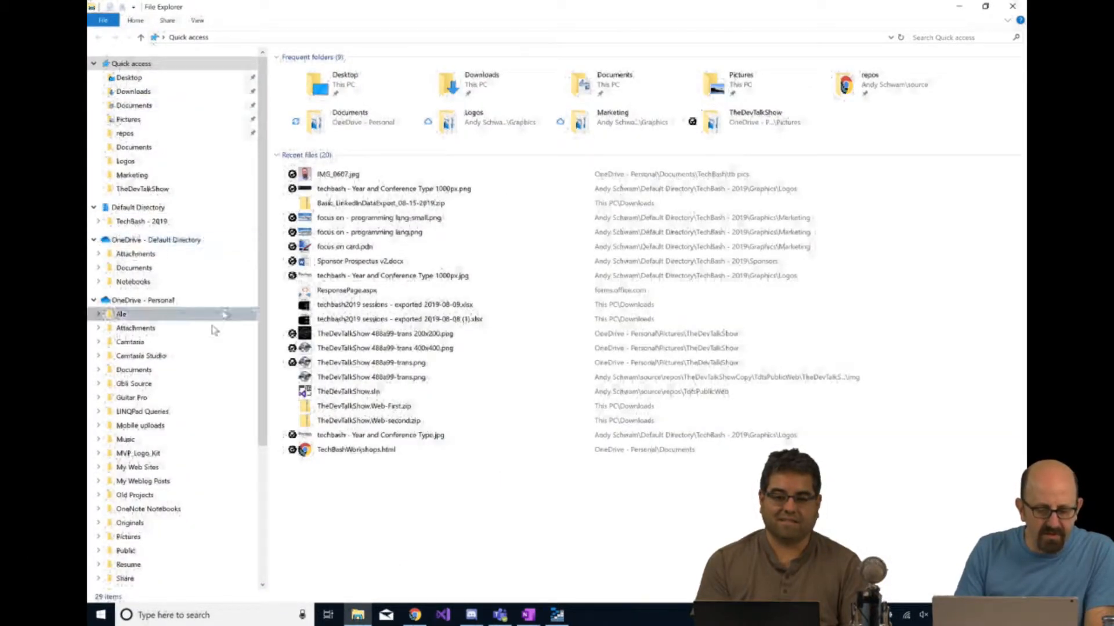
{"action": "left_click", "coordinate": [99, 302]}
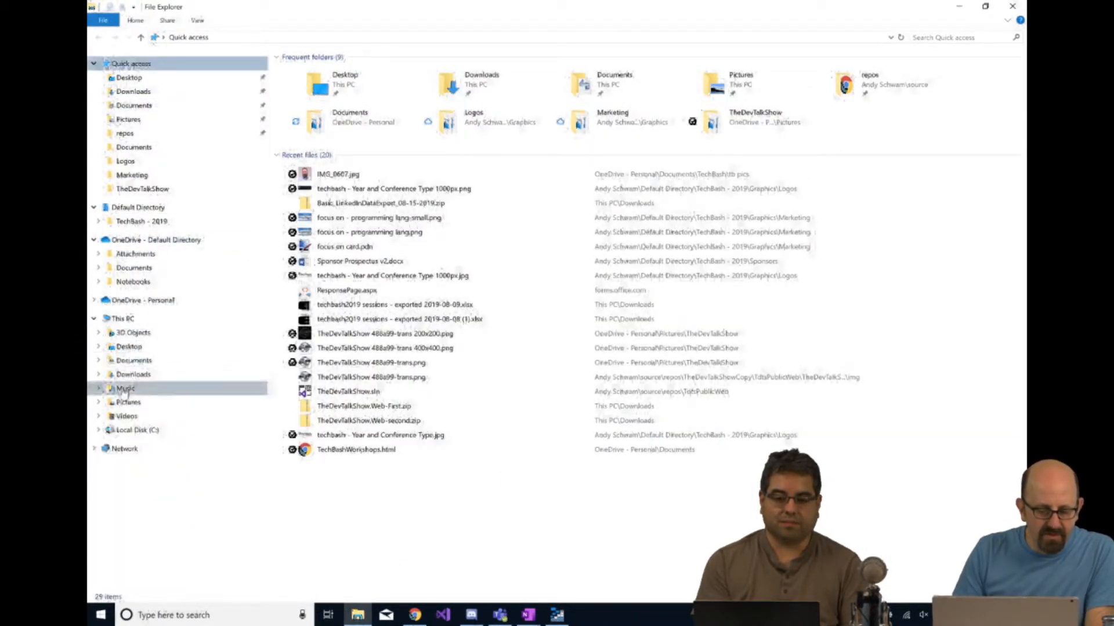
{"action": "left_click", "coordinate": [128, 434]}
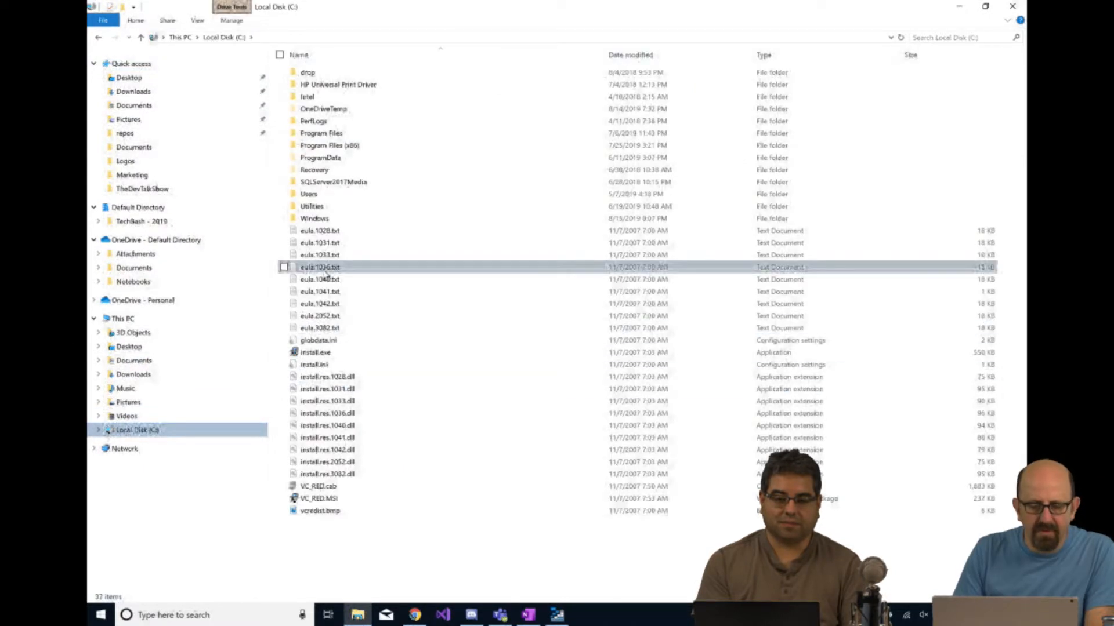
{"action": "double_click", "coordinate": [316, 207]}
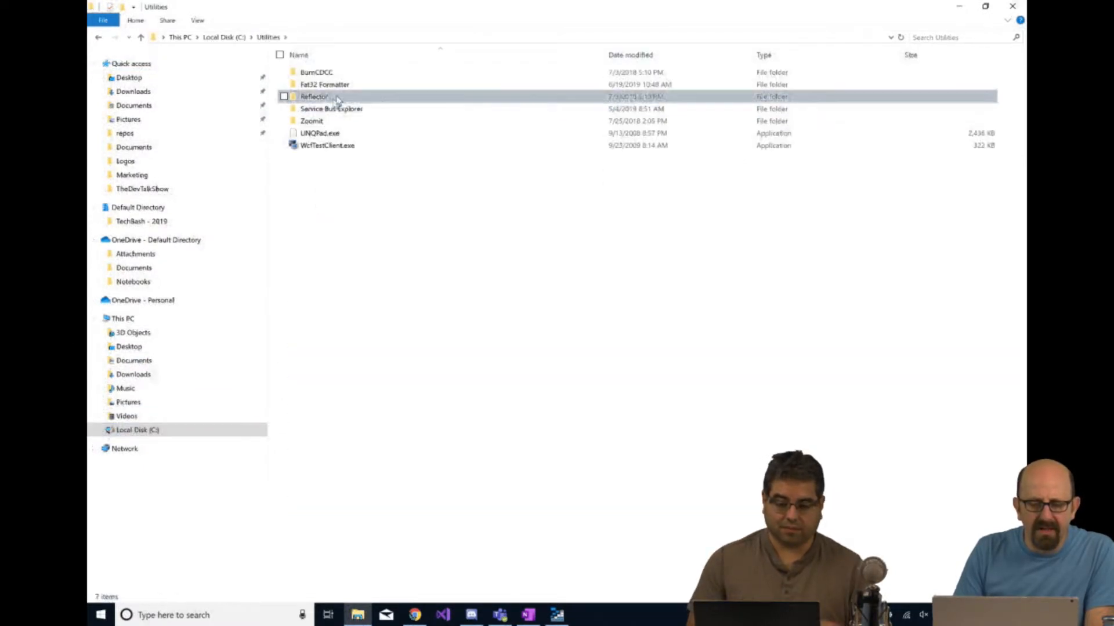
{"action": "double_click", "coordinate": [322, 121]}
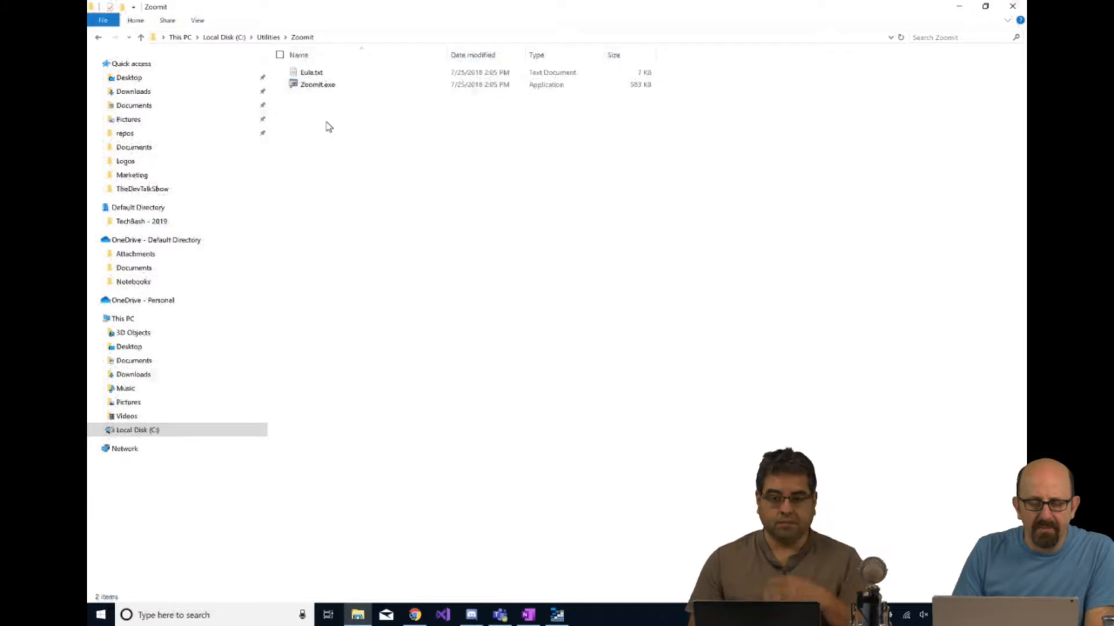
Launch ZoomIt.exe, accept its existing options, and minimize File Explorer to return to Storage Explorer
{"action": "left_click", "coordinate": [317, 87]}
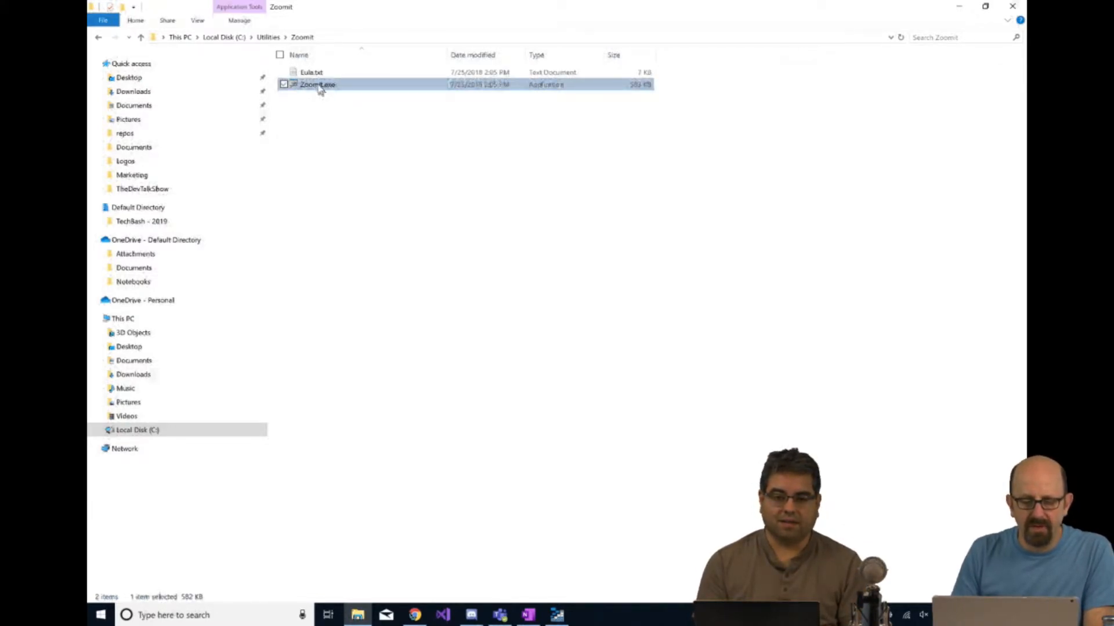
{"action": "left_click", "coordinate": [312, 145]}
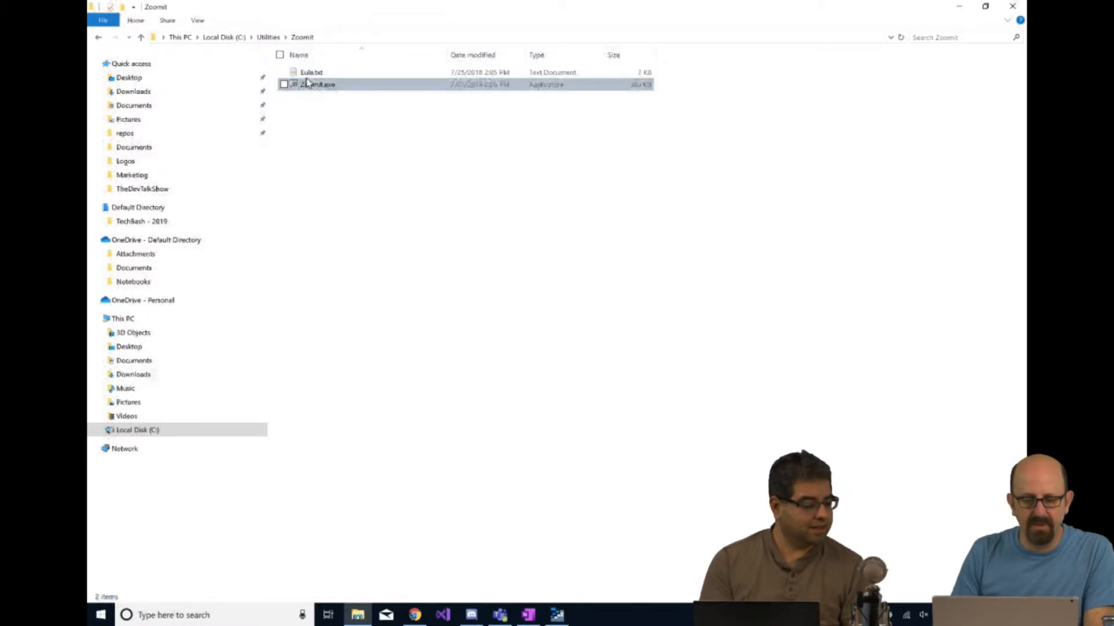
{"action": "double_click", "coordinate": [308, 87]}
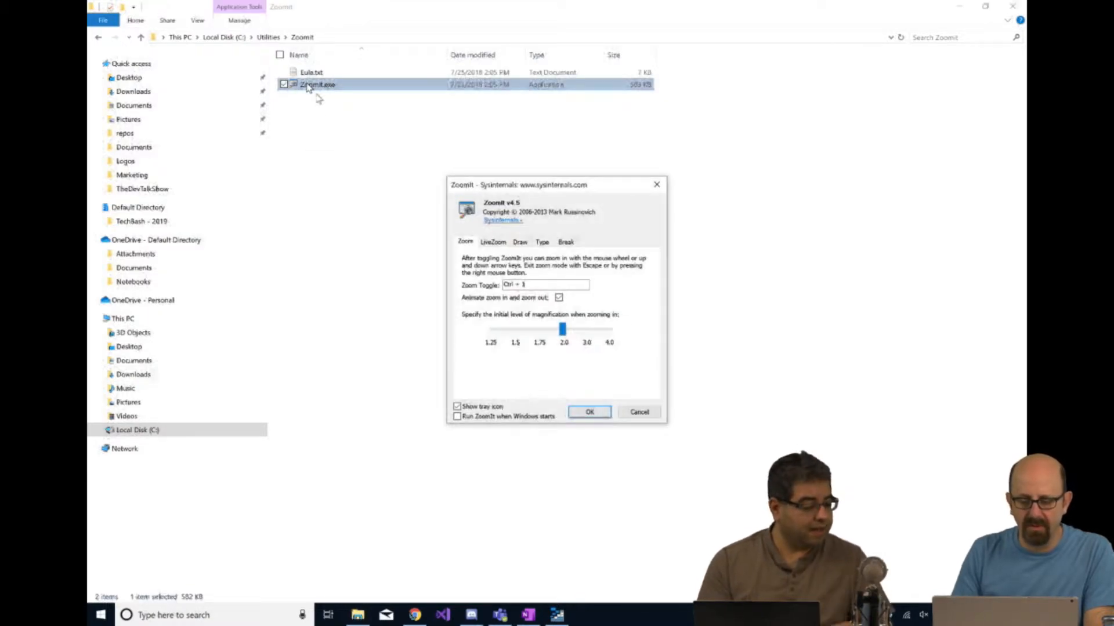
{"action": "left_click", "coordinate": [589, 412]}
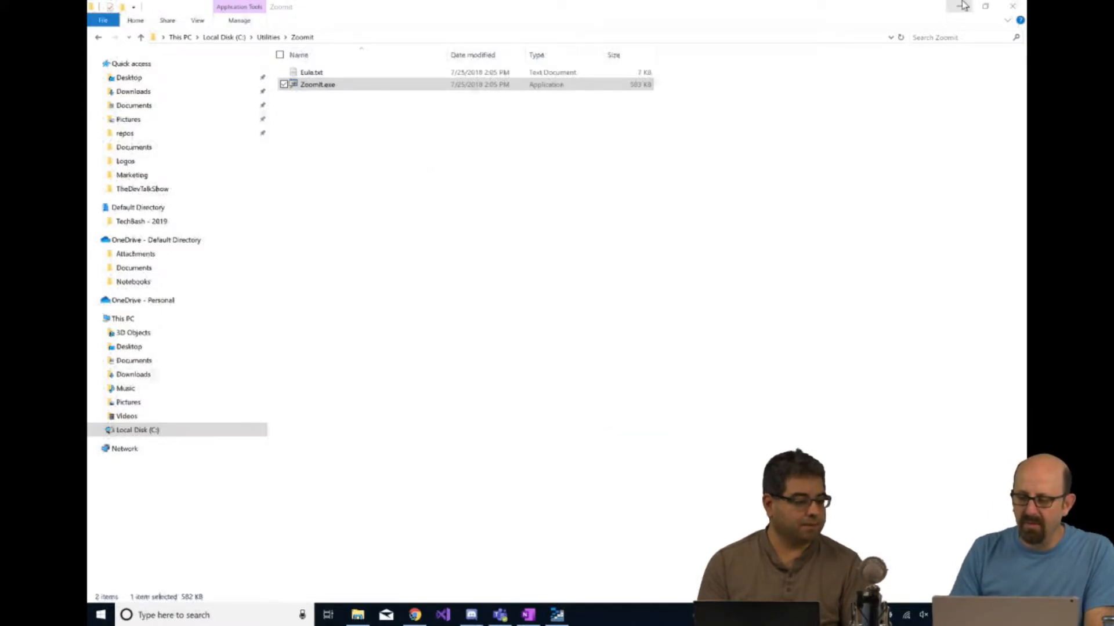
{"action": "left_click", "coordinate": [959, 6]}
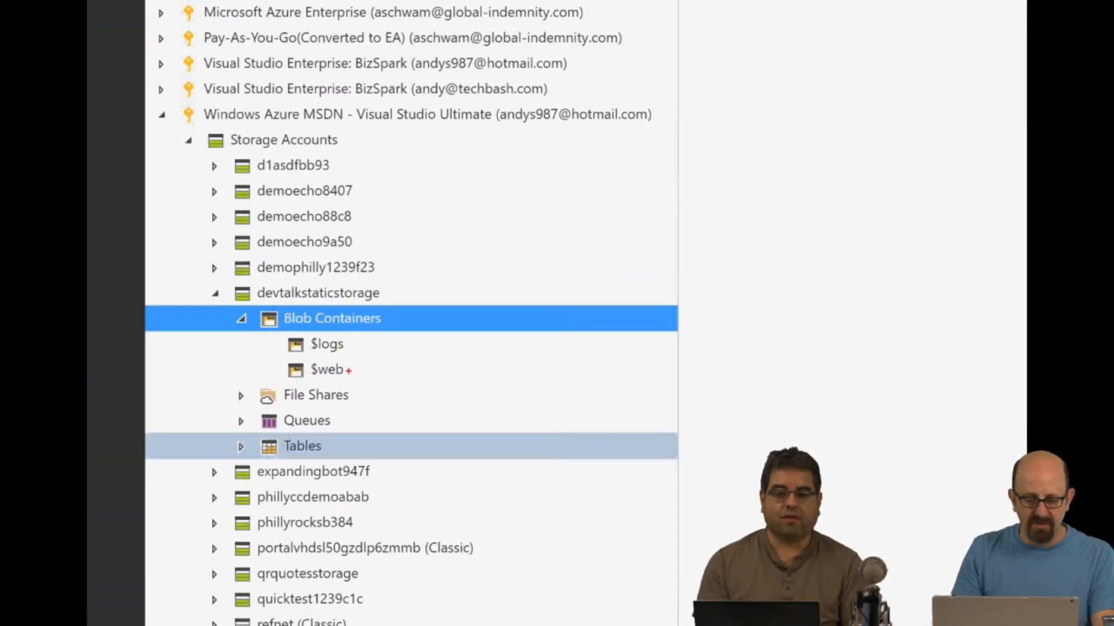
Mark $web under devtalkstaticstorage with the ZoomIt pen, then open that container and dismiss the AzCopy preview notice
{"action": "mouse_move", "coordinate": [311, 390]}
{"action": "left_mouse_down"}
{"action": "mouse_move", "coordinate": [346, 367]}
{"action": "mouse_move", "coordinate": [380, 366]}
{"action": "mouse_move", "coordinate": [227, 381]}
{"action": "mouse_move", "coordinate": [347, 386]}
{"action": "left_mouse_up"}
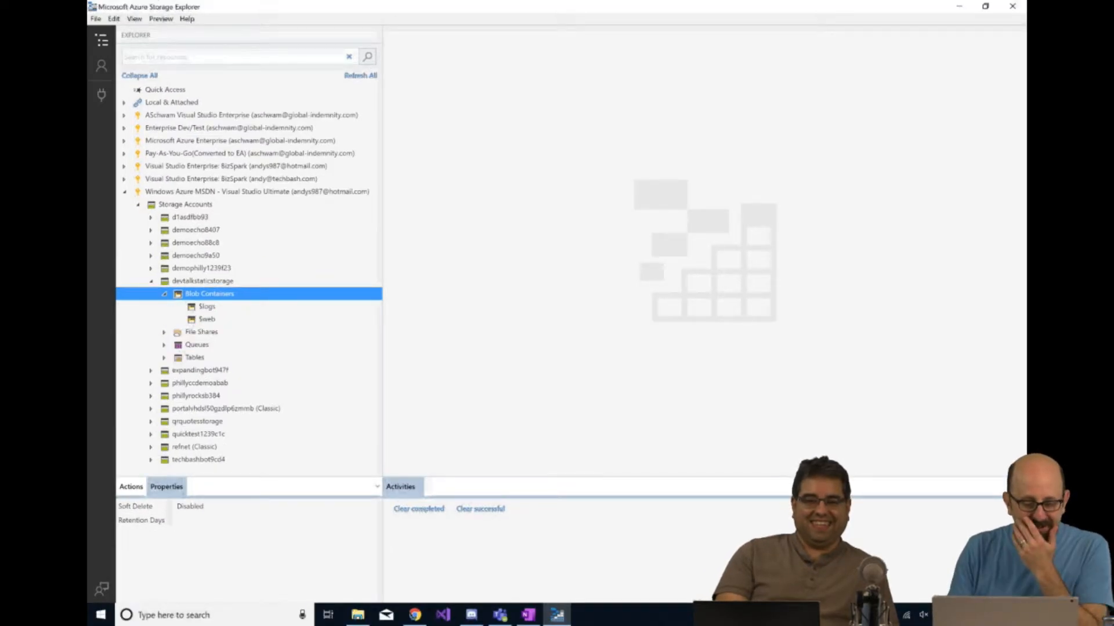
{"action": "left_click", "coordinate": [207, 320]}
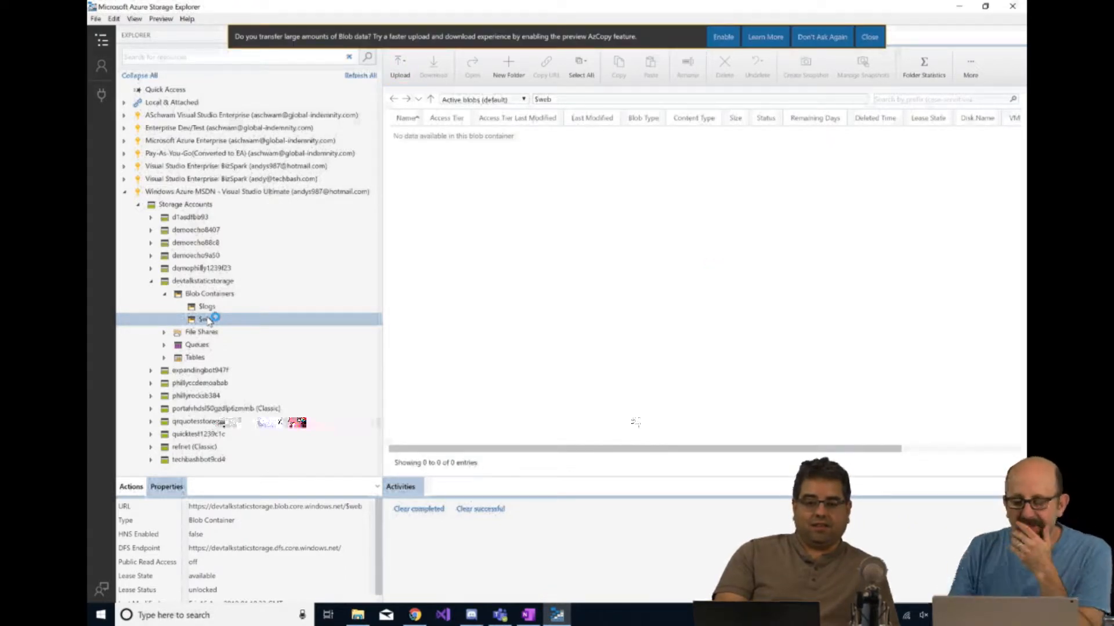
{"action": "left_click", "coordinate": [870, 40]}
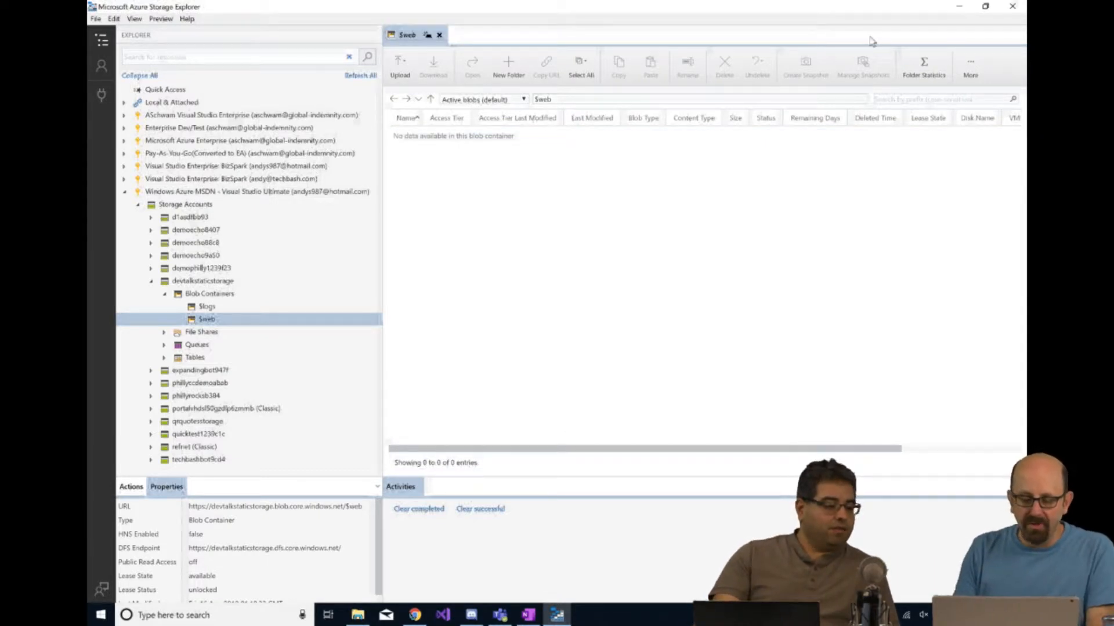
Switch to the Azure portal in Chrome, open devtalkstaticstorage's static website settings, and copy the primary endpoint URL
{"action": "left_click", "coordinate": [414, 616]}
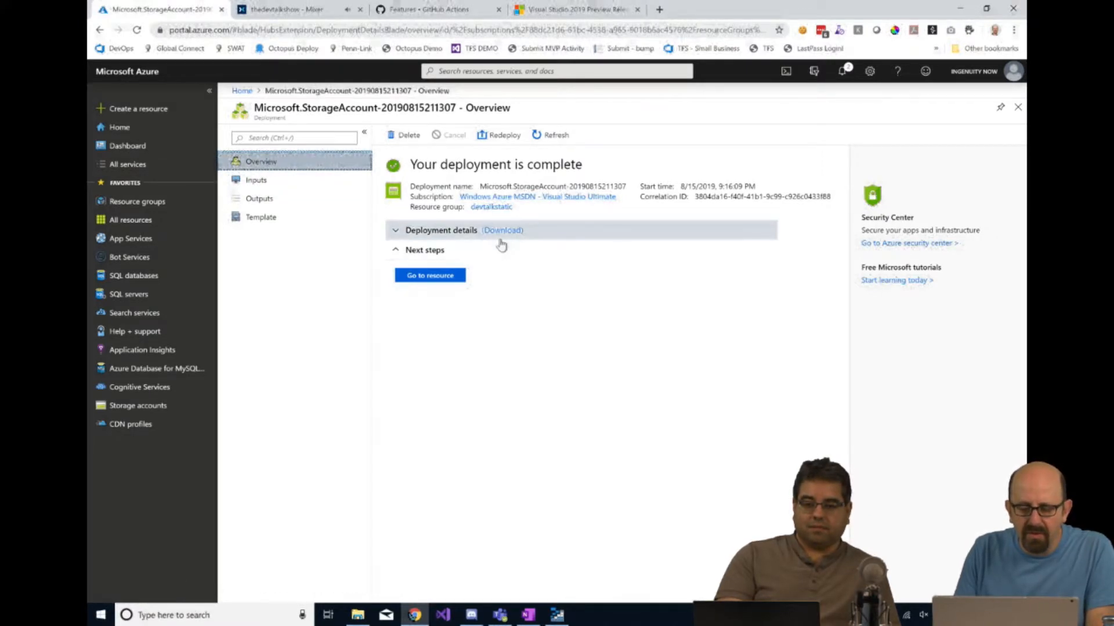
{"action": "left_click", "coordinate": [431, 275]}
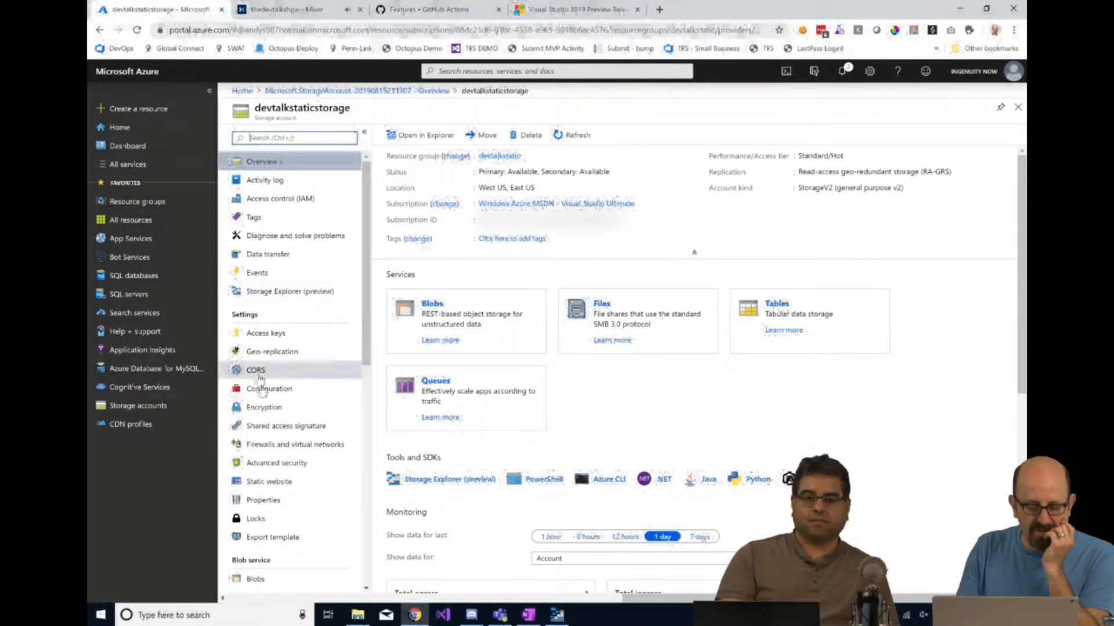
{"action": "left_click", "coordinate": [268, 482]}
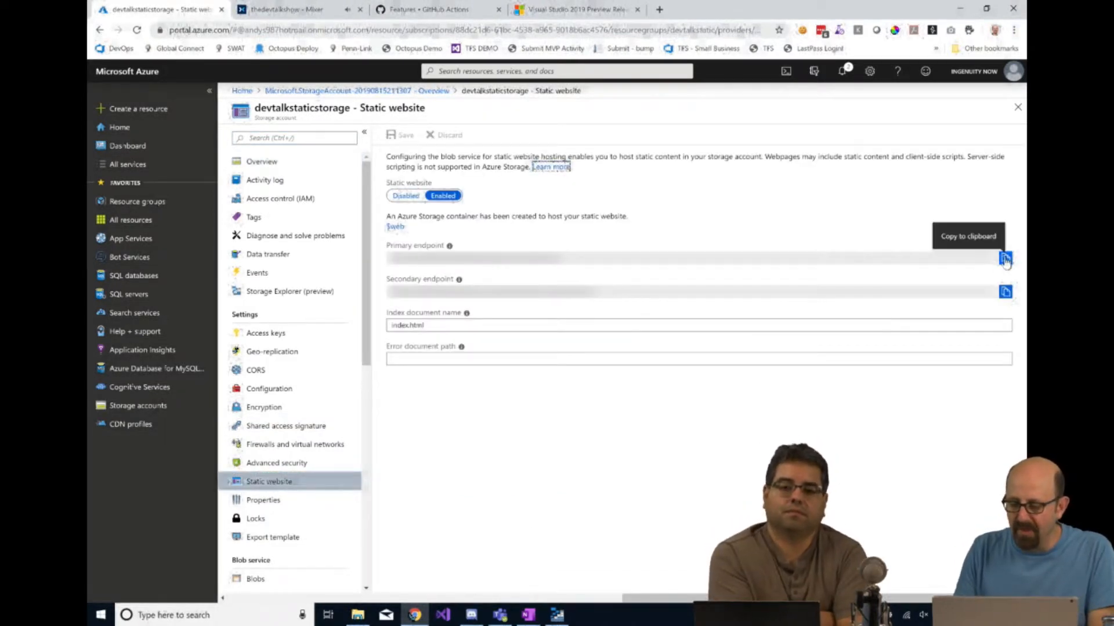
{"action": "left_click", "coordinate": [1005, 260]}
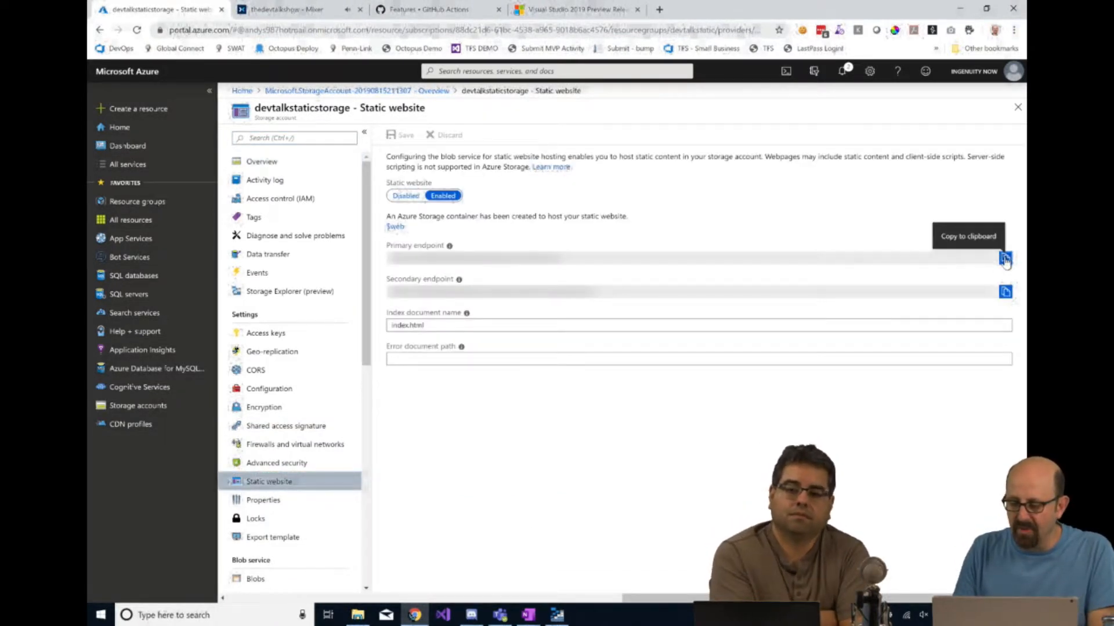
Load the copied primary endpoint, devtalkstaticstorage.z22.web.core.windows.net, in a new browser tab
{"action": "left_click", "coordinate": [660, 10]}
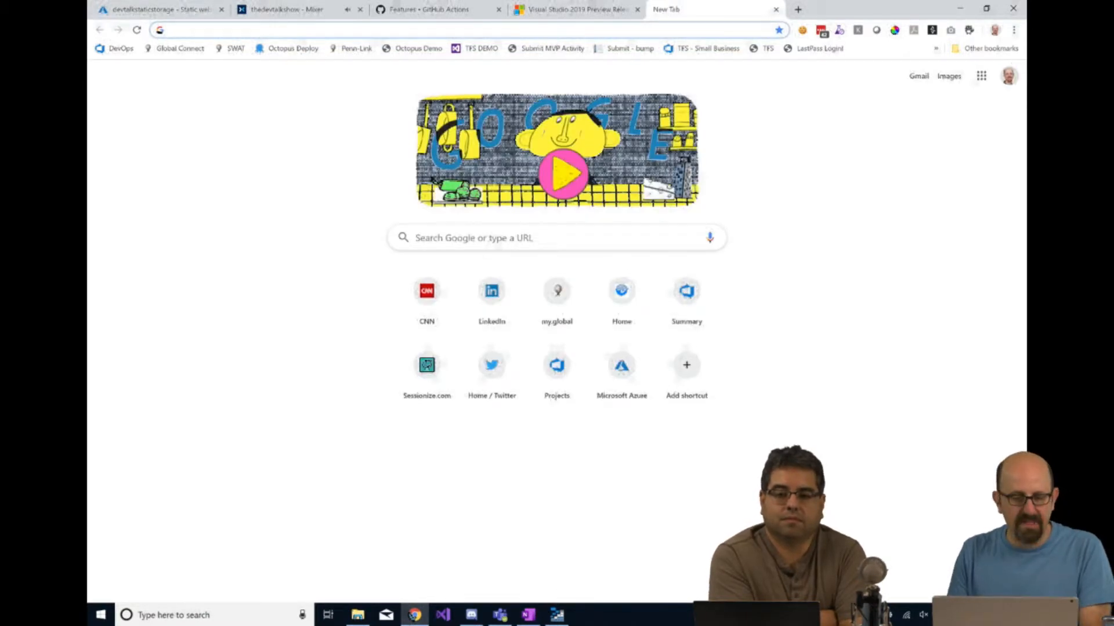
{"action": "key", "text": "ctrl+v"}
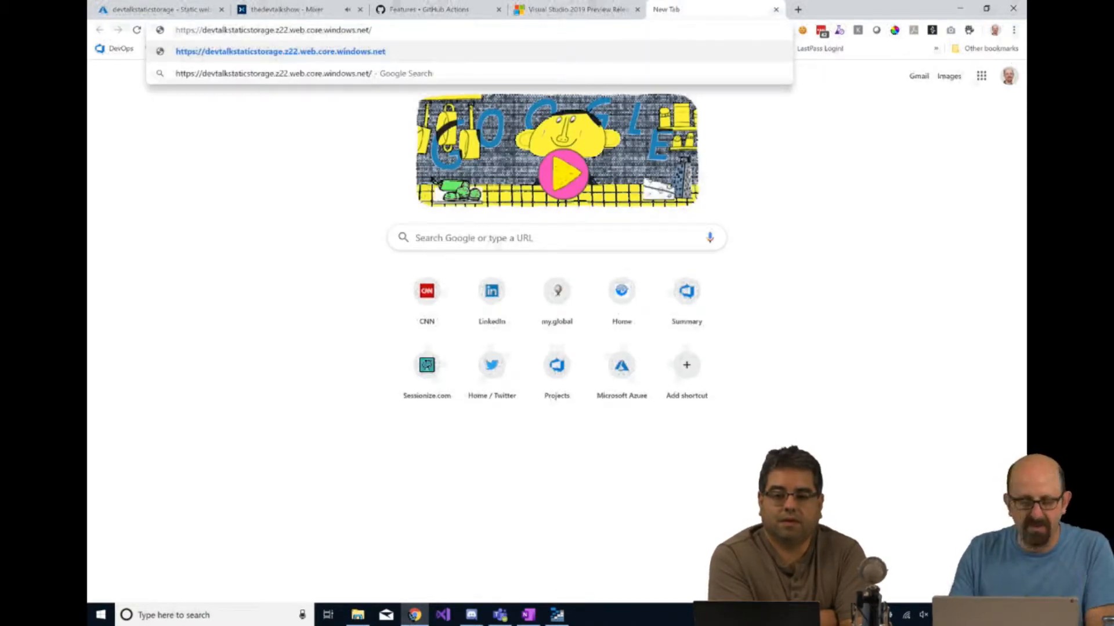
{"action": "key", "text": "Return"}
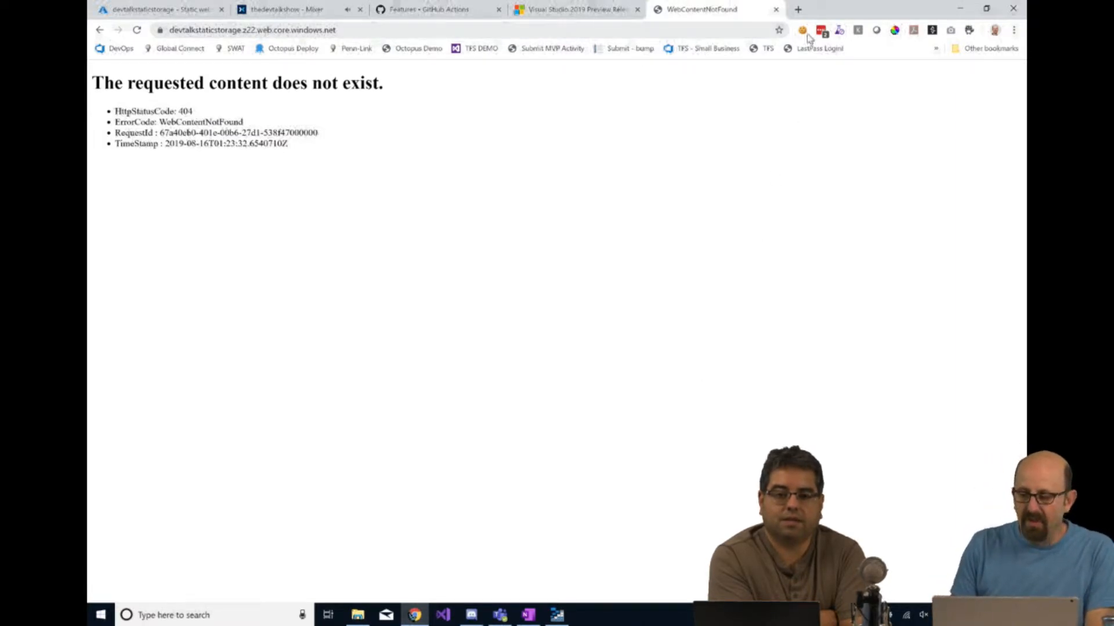
Open the GitHub profile page github.com/spaceshot in another new browser tab
{"action": "left_click", "coordinate": [799, 10]}
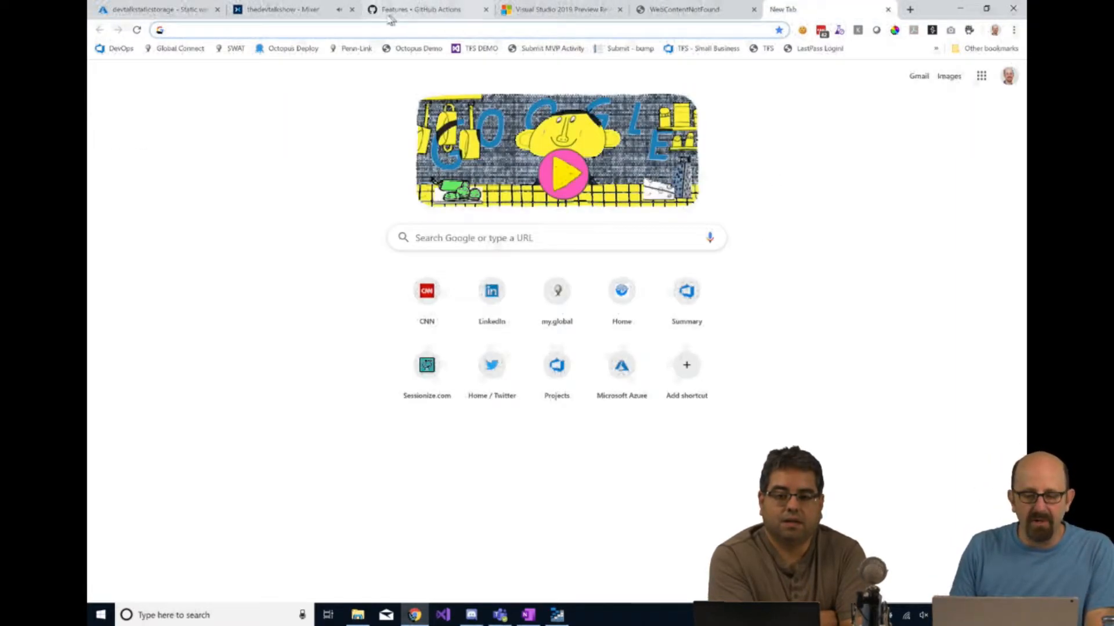
{"action": "left_click", "coordinate": [412, 13]}
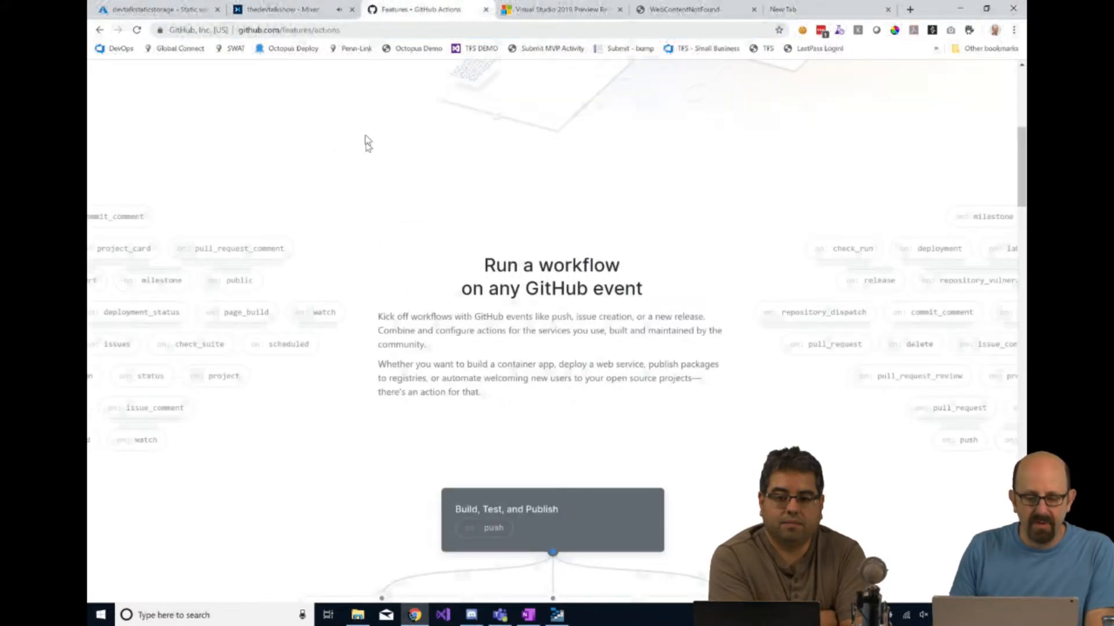
{"action": "left_click", "coordinate": [790, 12]}
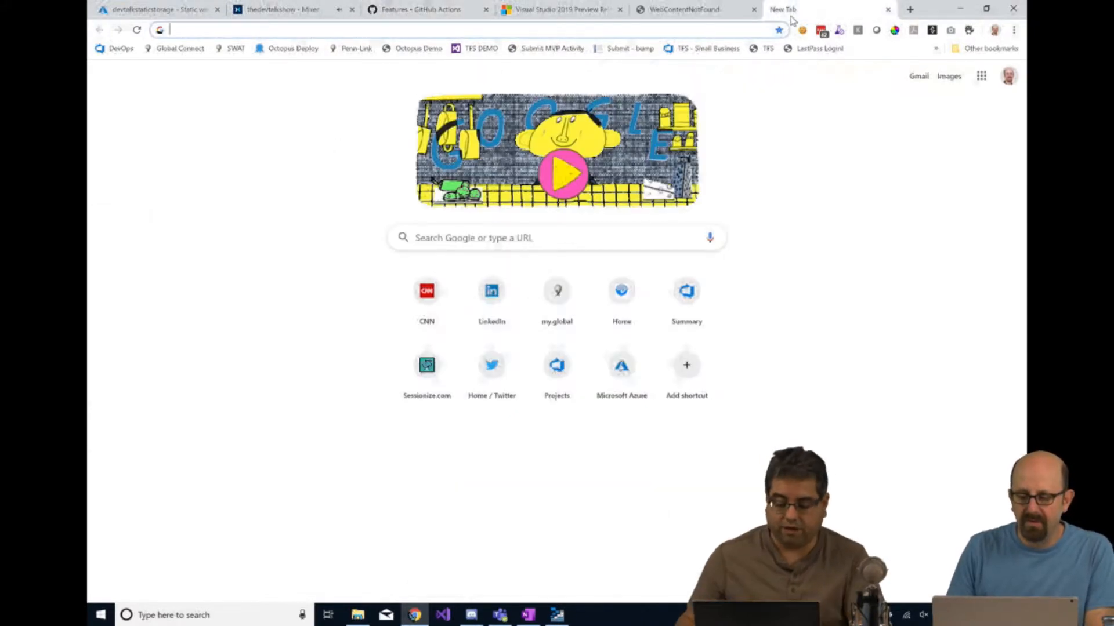
{"action": "type", "text": "github"}
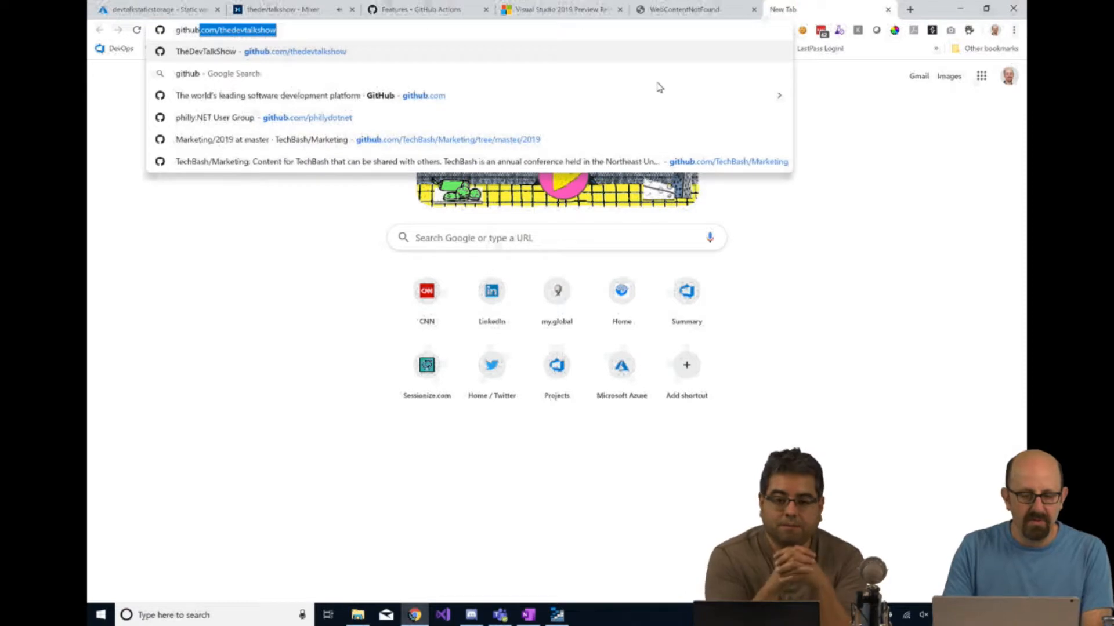
{"action": "type", "text": ".com/s"}
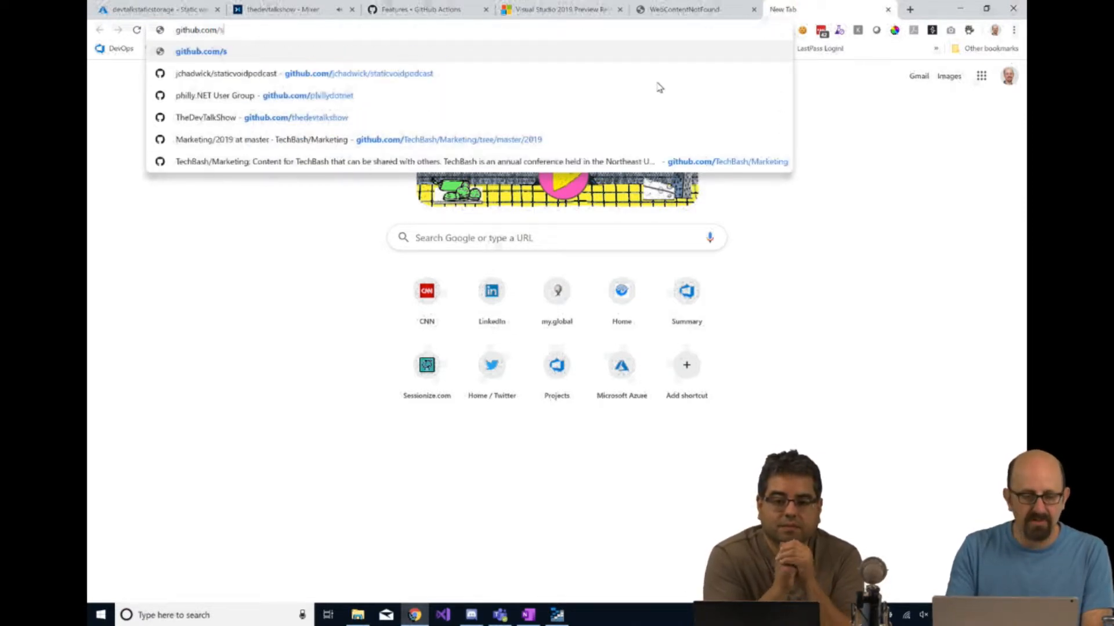
{"action": "type", "text": "pace"}
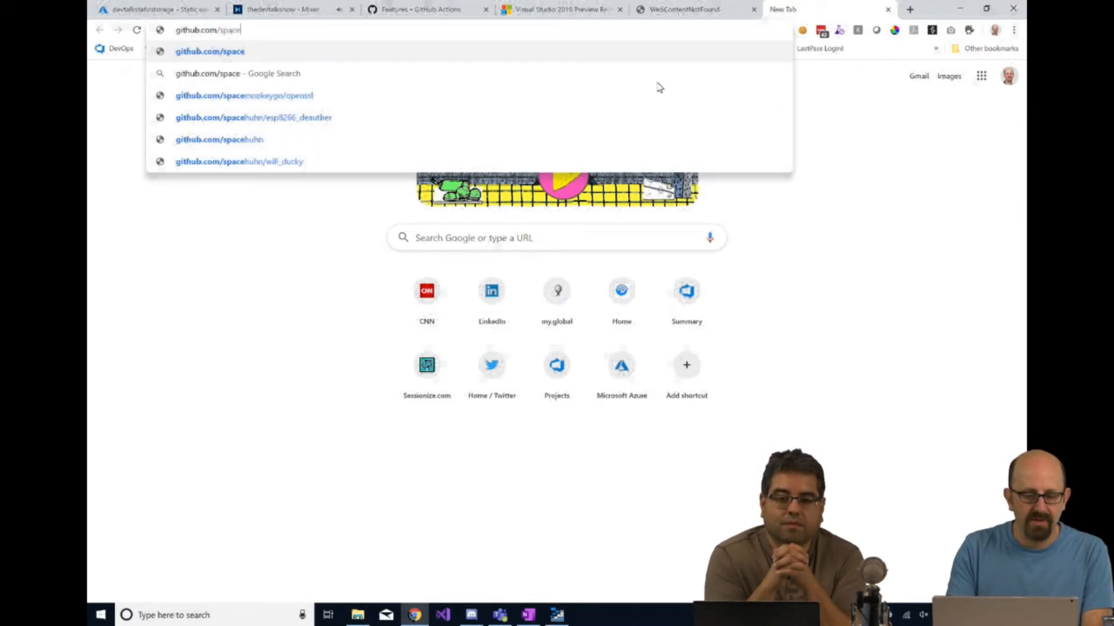
{"action": "type", "text": "shot"}
{"action": "key", "text": "Return"}
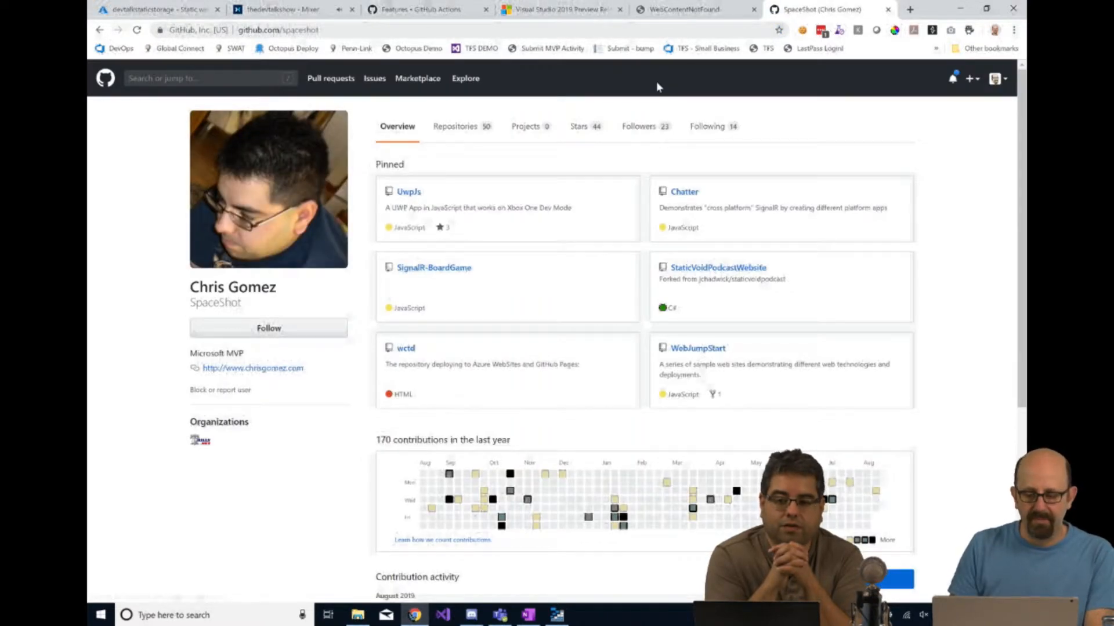
Open the firestarter repository at github.com/spaceshot/firestarter
{"action": "key", "text": "ctrl+l"}
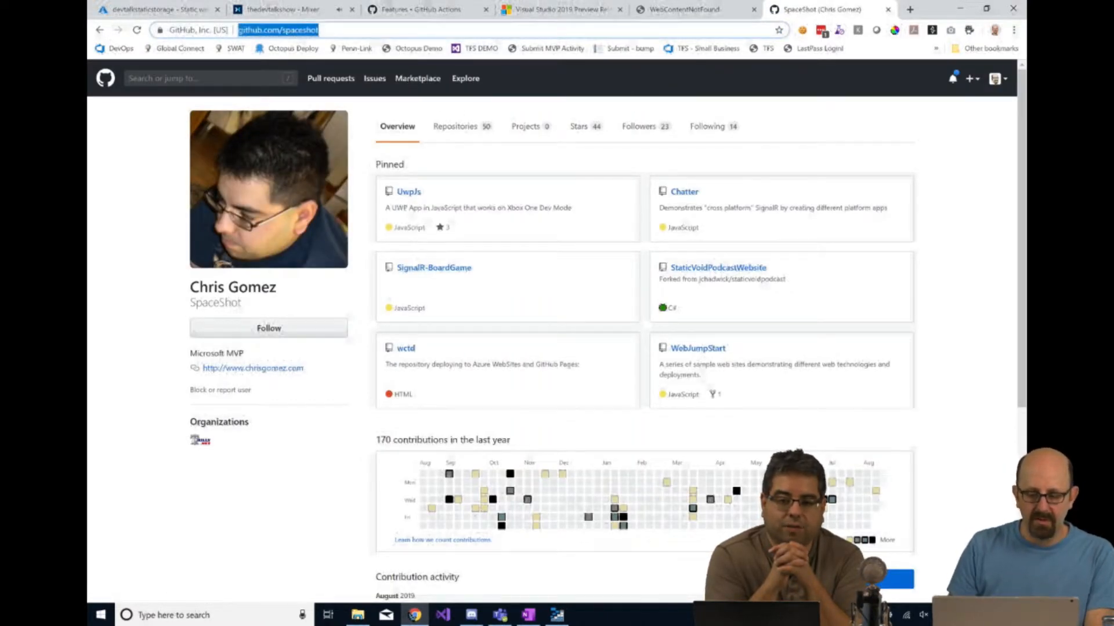
{"action": "key", "text": "End"}
{"action": "type", "text": "/fire"}
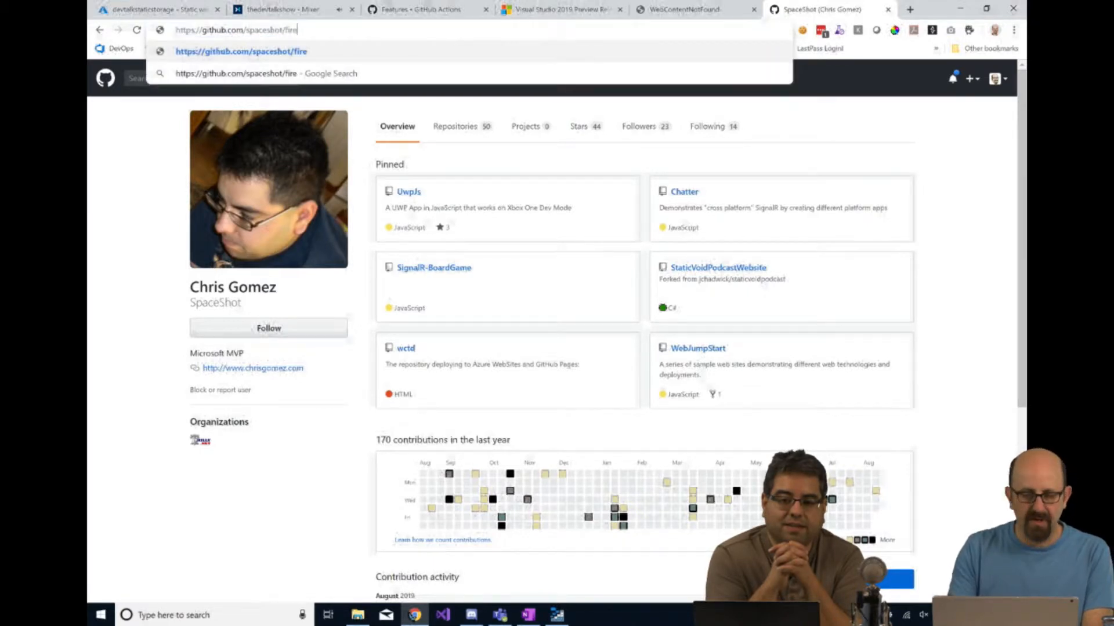
{"action": "type", "text": "starter"}
{"action": "key", "text": "Return"}
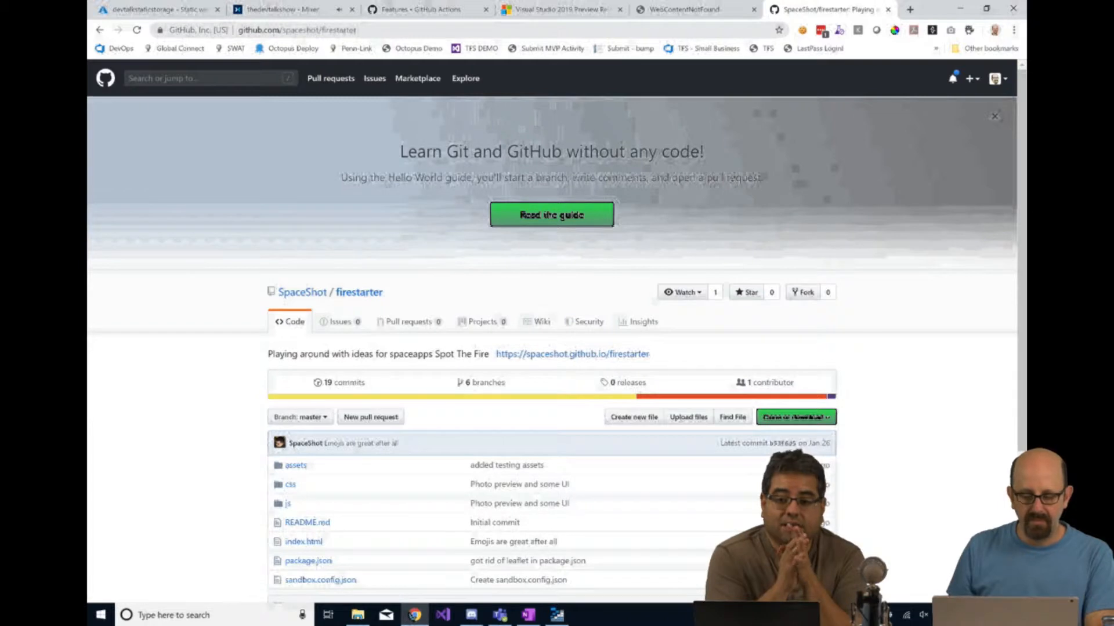
Download the firestarter repository as a ZIP, open the archive and go into its firestarter-master folder
{"action": "scroll", "coordinate": [551, 334], "scroll_direction": "down", "scroll_amount": 3}
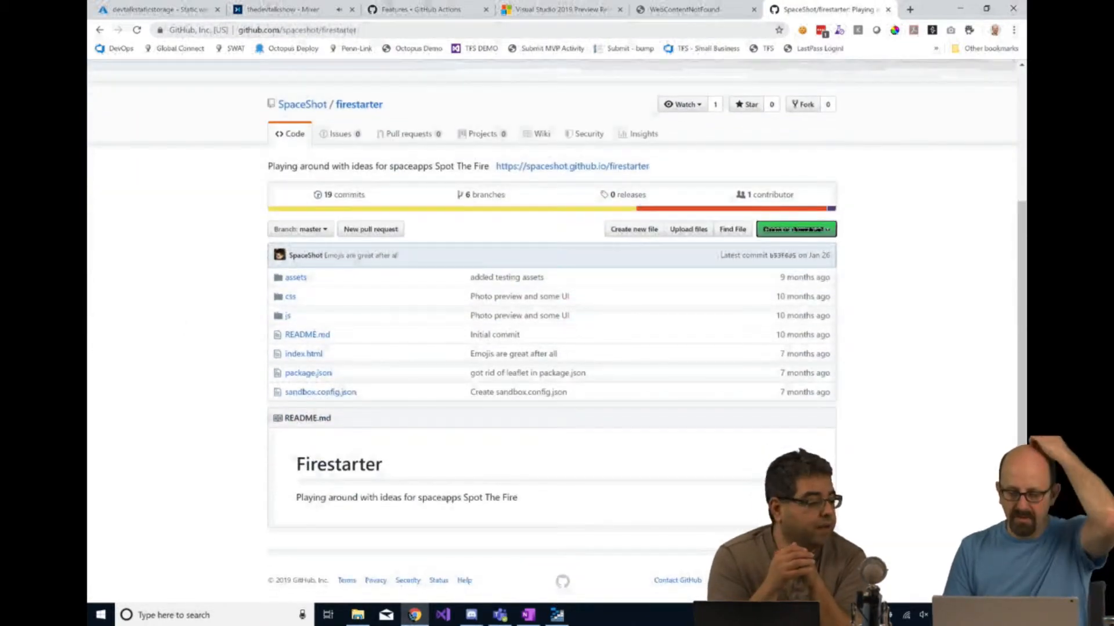
{"action": "left_click", "coordinate": [828, 234]}
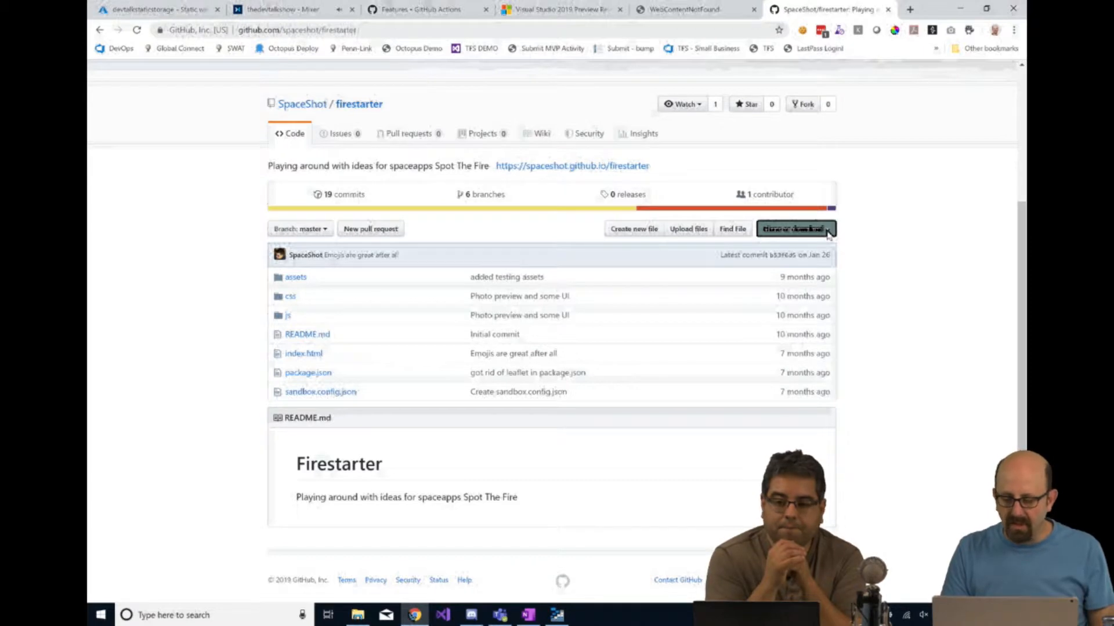
{"action": "left_click", "coordinate": [783, 326]}
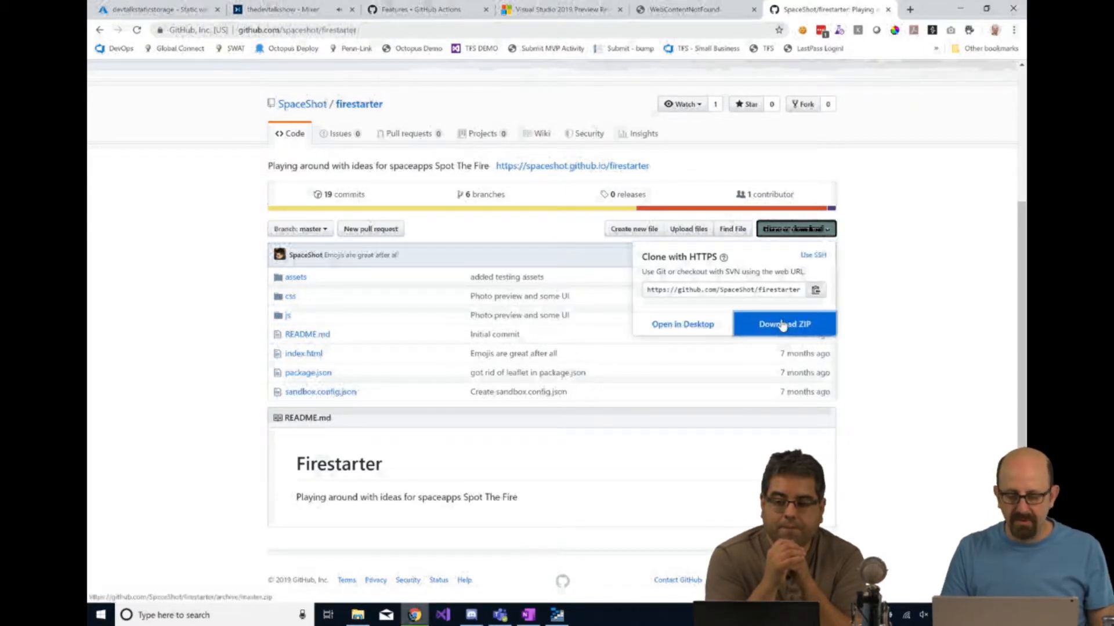
{"action": "left_click", "coordinate": [136, 595]}
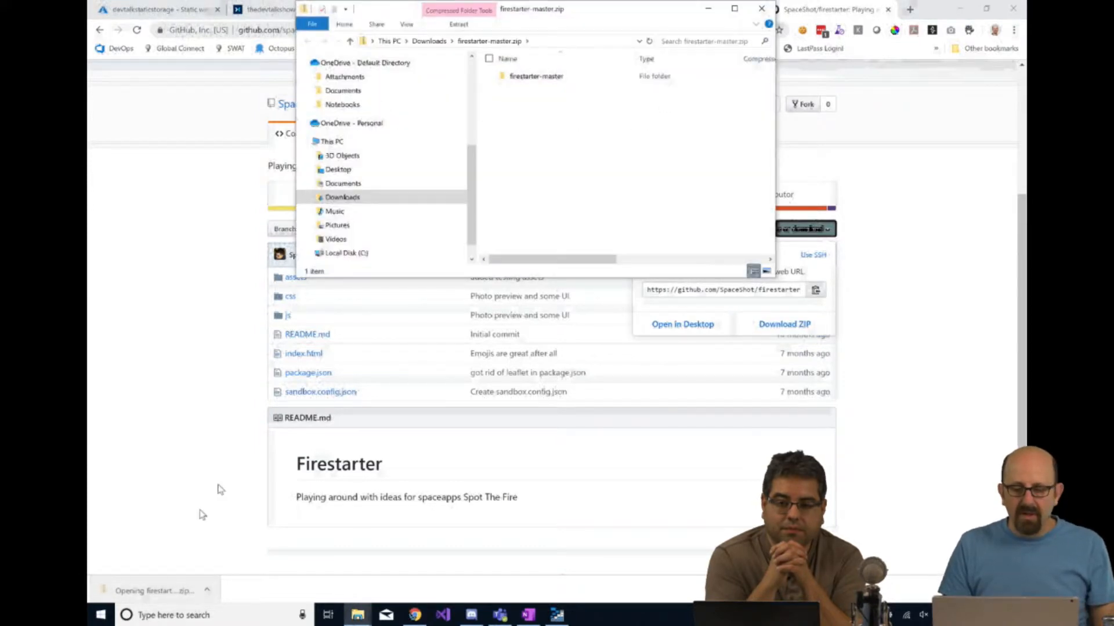
{"action": "double_click", "coordinate": [528, 80]}
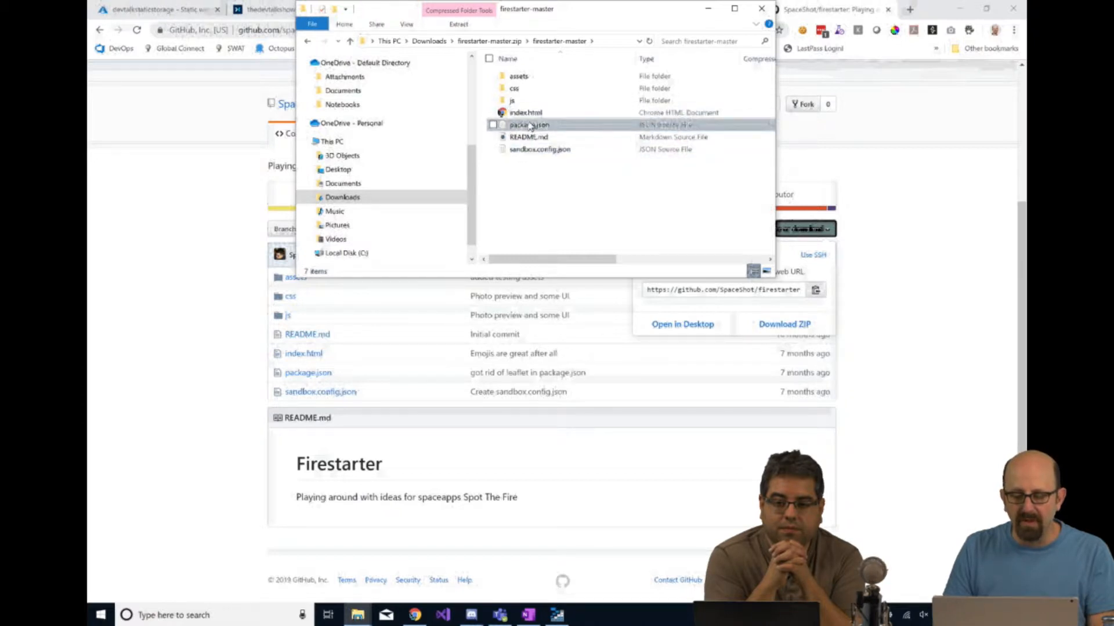
Select index.html and the js, css and assets folders inside the archive, and snap that window to one half of the screen
{"action": "left_click", "coordinate": [529, 114]}
{"action": "key", "text": "shift+Up"}
{"action": "key", "text": "shift+Up"}
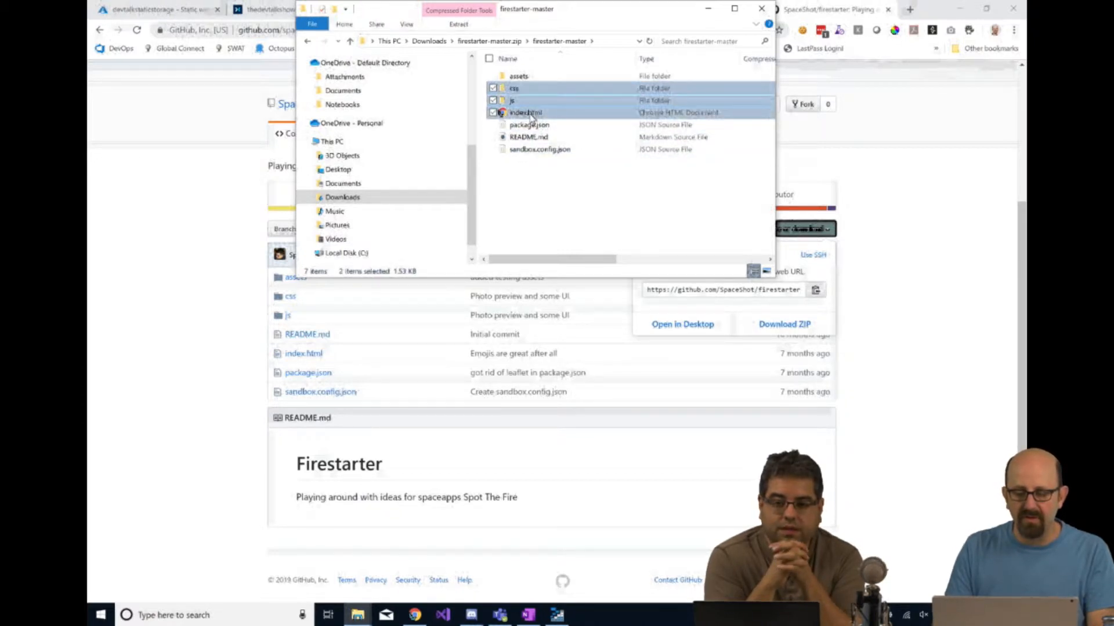
{"action": "key", "text": "shift+Up"}
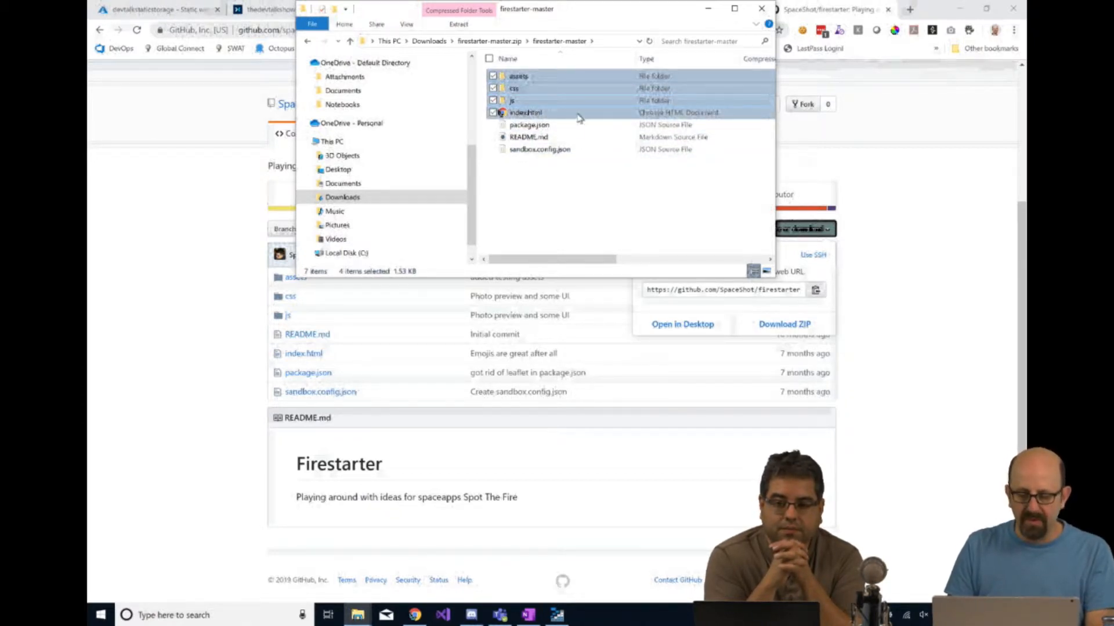
{"action": "key", "text": "super+Left"}
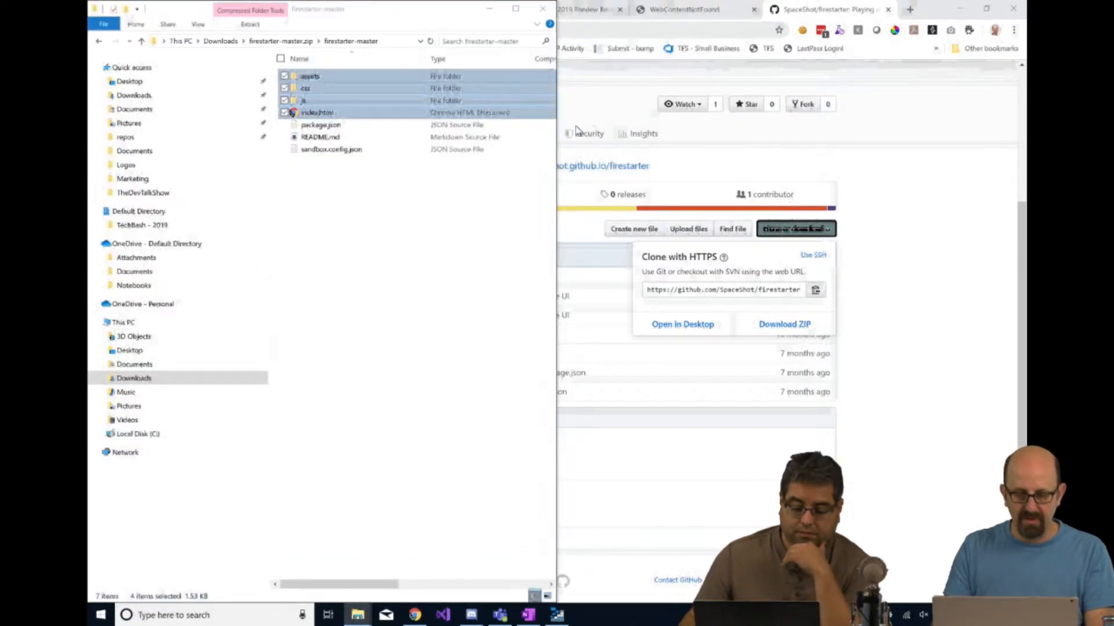
Switch to Azure Storage Explorer, tile it beside File Explorer and try to transfer the selected site files into the $web container
{"action": "left_click", "coordinate": [558, 615]}
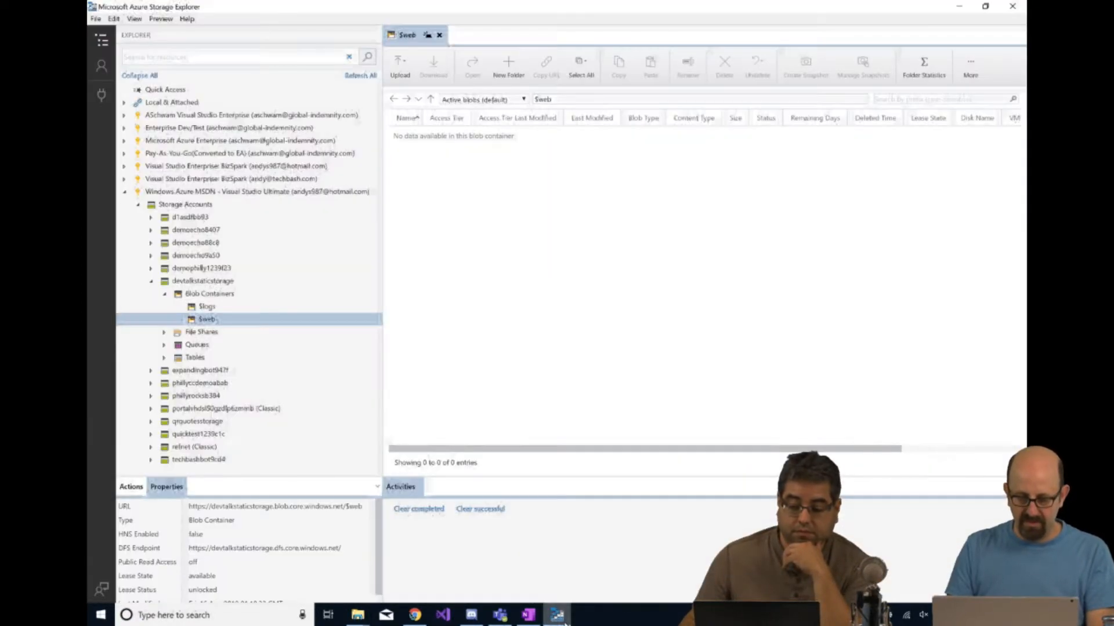
{"action": "key", "text": "super+Right"}
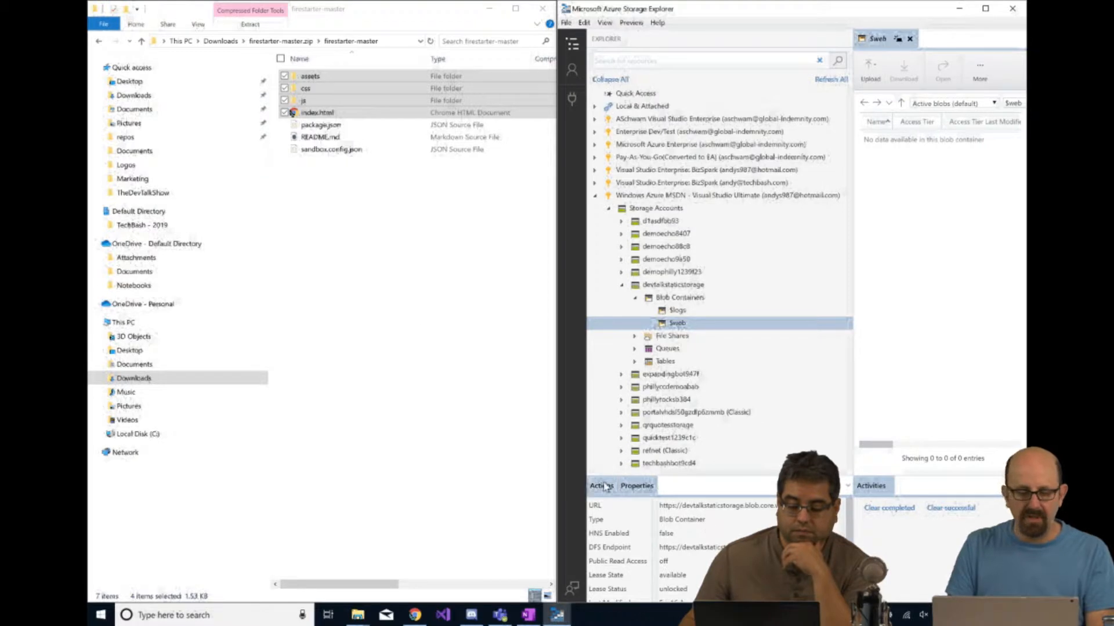
{"action": "left_click", "coordinate": [329, 92]}
{"action": "left_click_drag", "start_coordinate": [338, 98], "coordinate": [940, 248]}
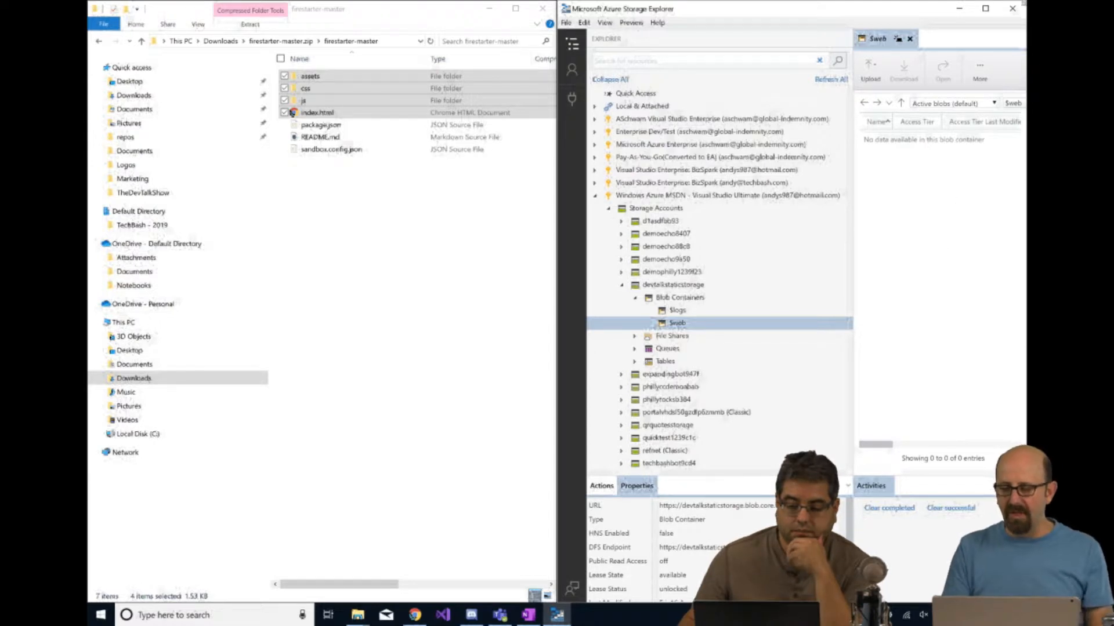
Restore Storage Explorer to a floating window beside the files, retry transferring the selection into $web, and maximize it again
{"action": "left_click", "coordinate": [985, 8]}
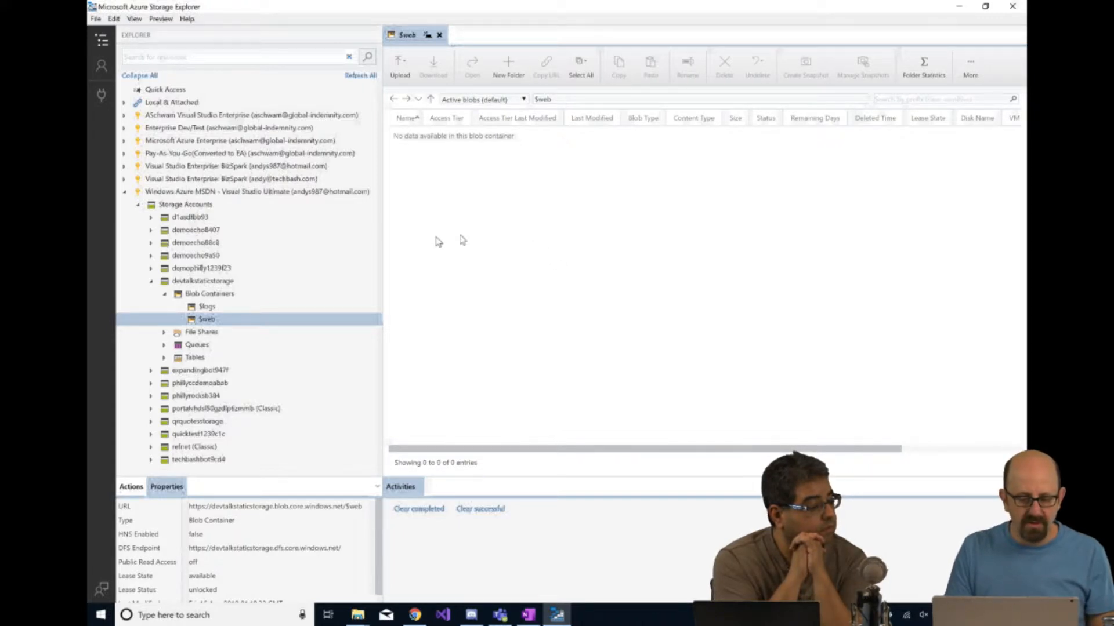
{"action": "left_click", "coordinate": [985, 6]}
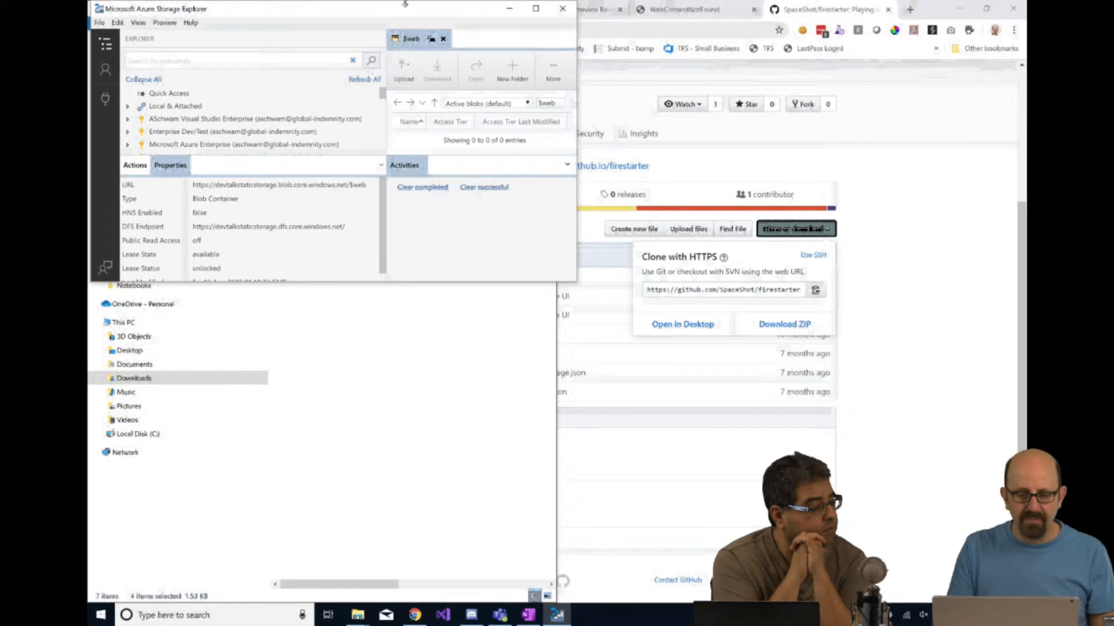
{"action": "left_click_drag", "start_coordinate": [405, 11], "coordinate": [834, 172]}
{"action": "left_click", "coordinate": [324, 78]}
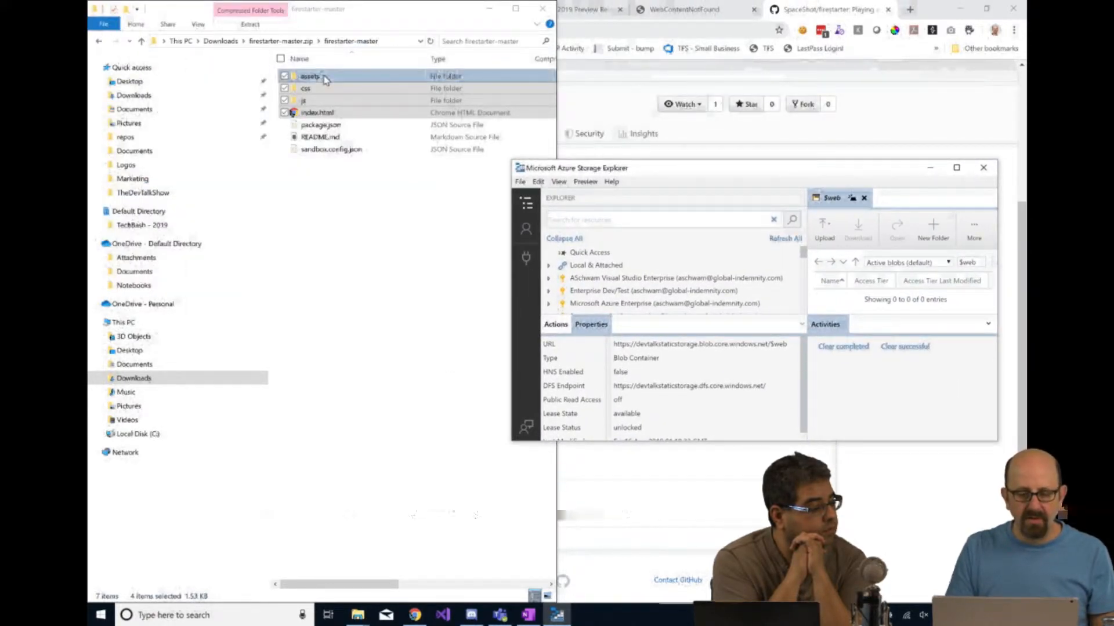
{"action": "left_click_drag", "start_coordinate": [324, 78], "coordinate": [880, 310]}
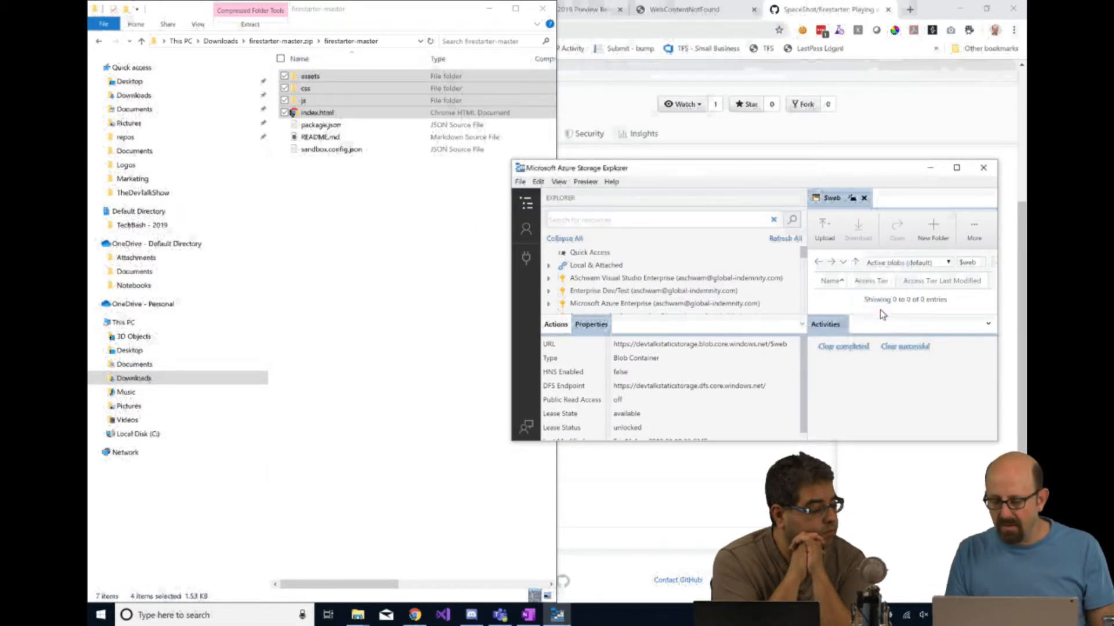
{"action": "left_click", "coordinate": [956, 168]}
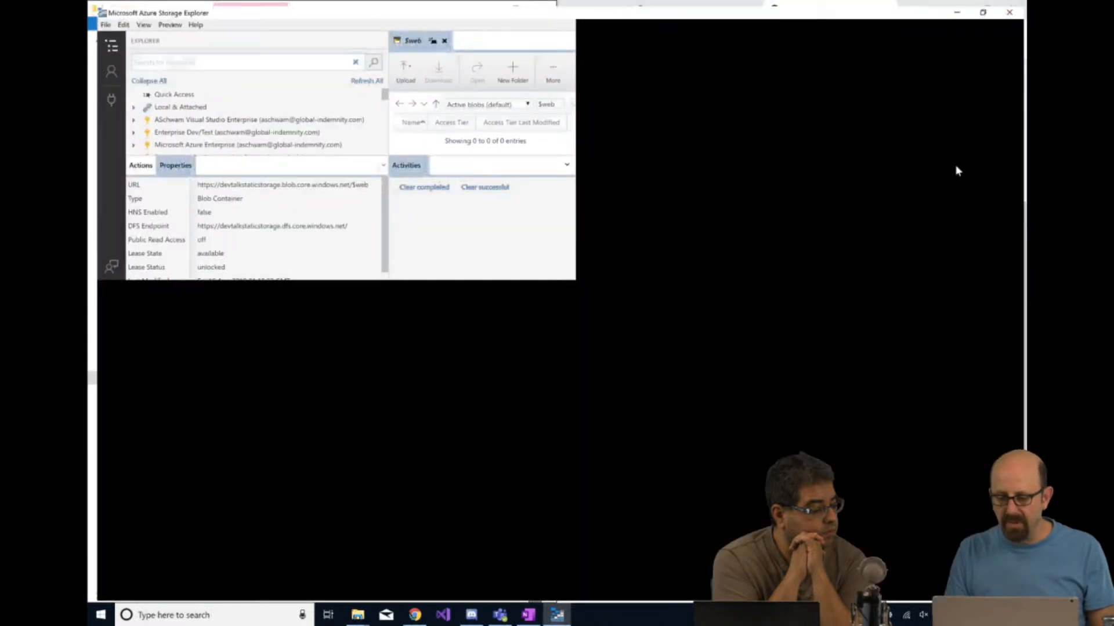
Start a file upload to the $web container and browse the Downloads folder for the files
{"action": "left_click", "coordinate": [963, 7]}
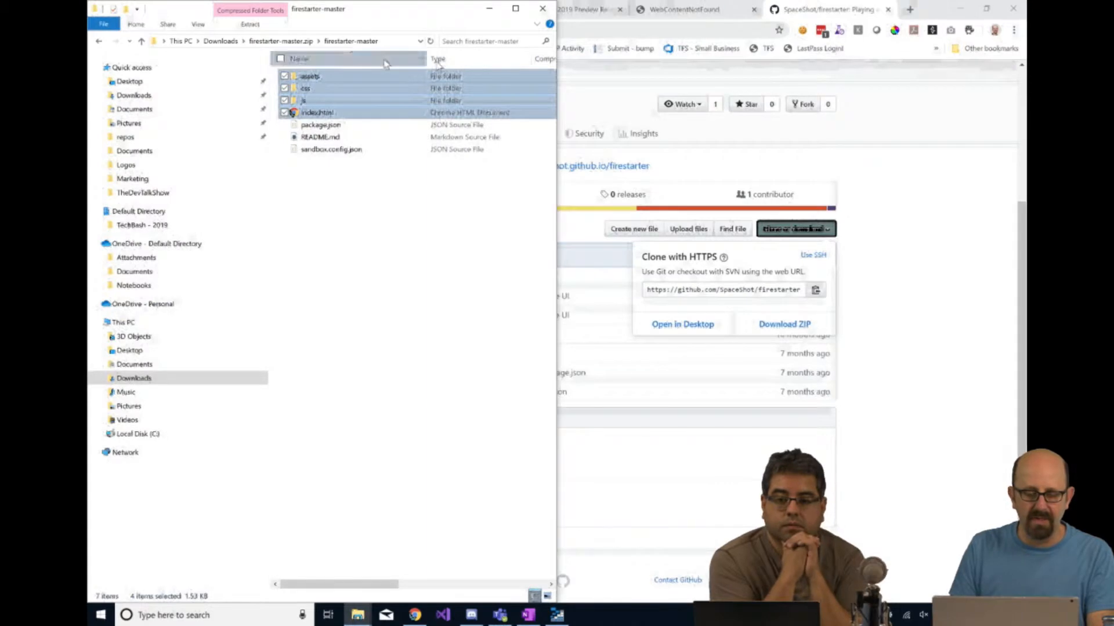
{"action": "left_click", "coordinate": [557, 615]}
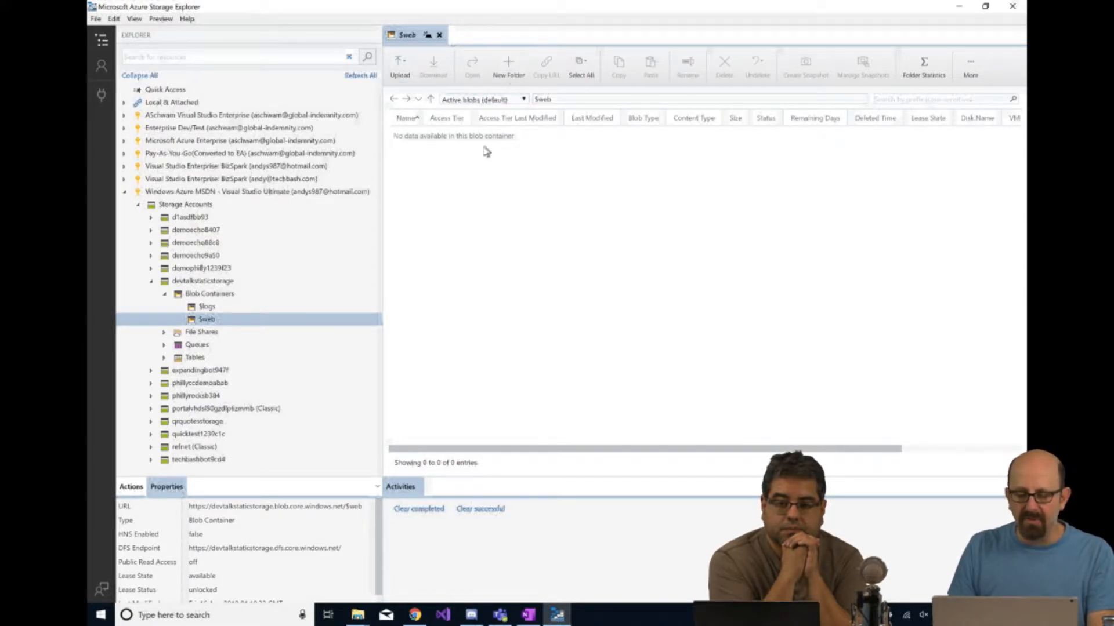
{"action": "left_click", "coordinate": [398, 65]}
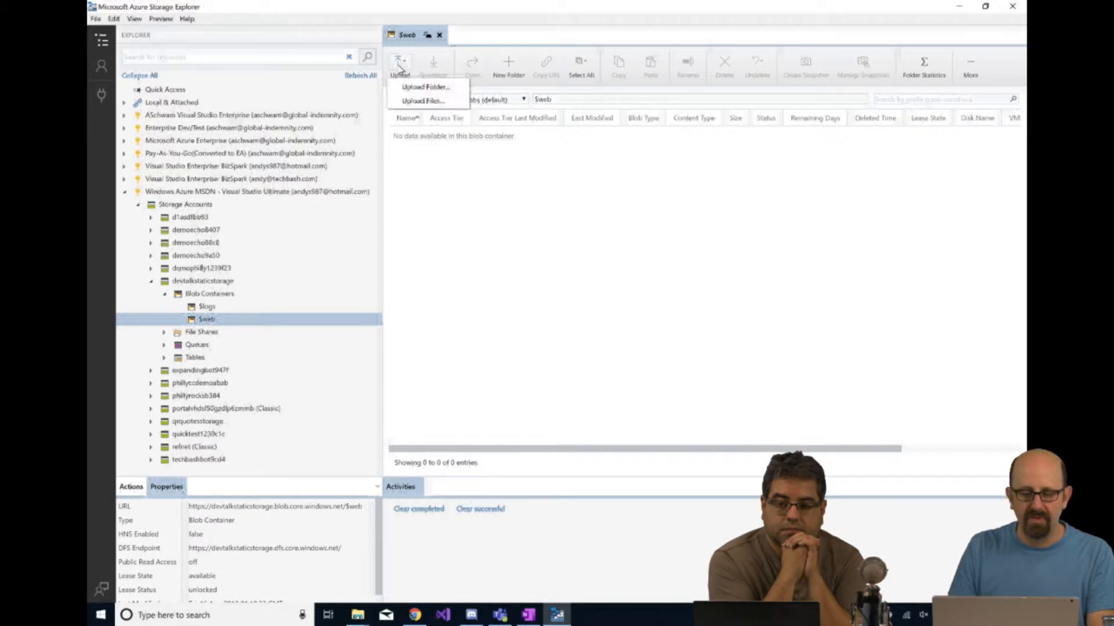
{"action": "left_click", "coordinate": [409, 104]}
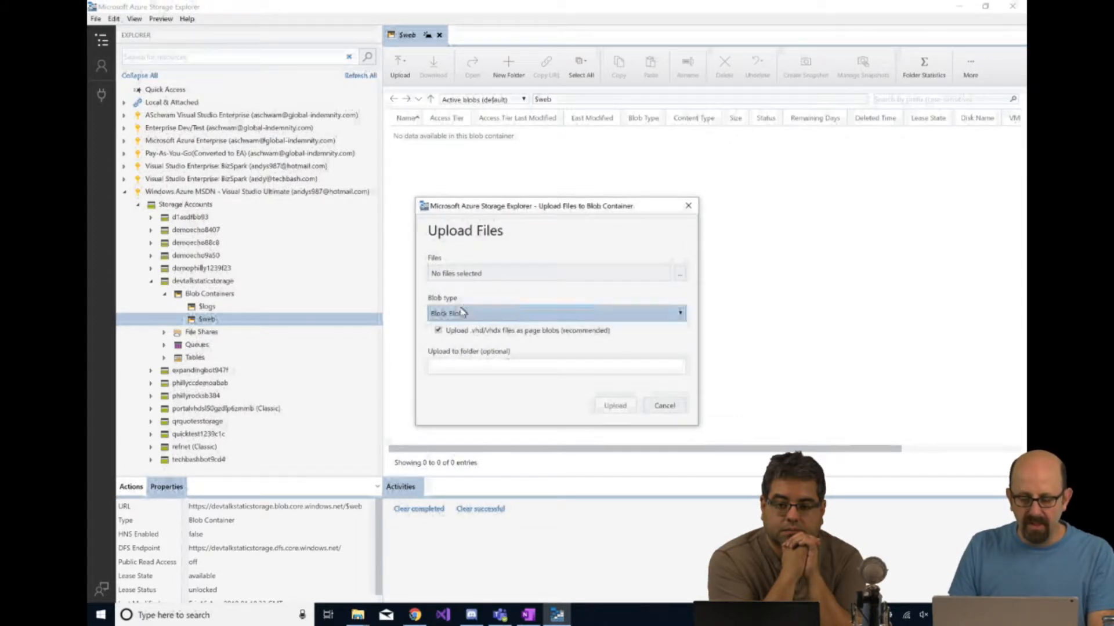
{"action": "left_click", "coordinate": [481, 275]}
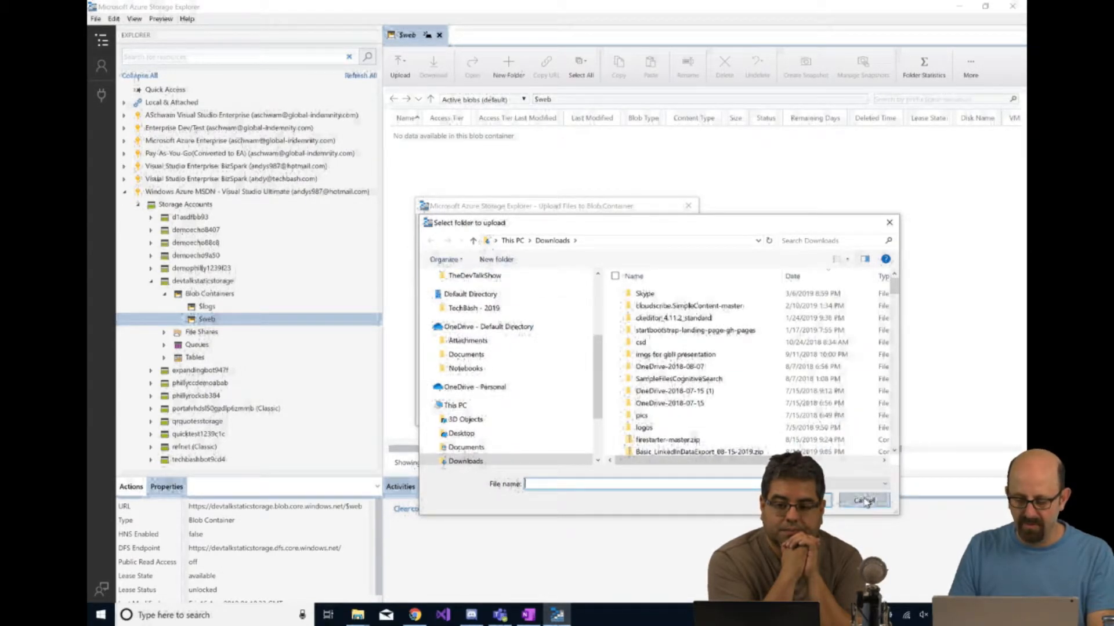
Switch to the other File Explorer window, go to Downloads, and look inside firestarter-master.zip before returning to Downloads
{"action": "left_click", "coordinate": [357, 615]}
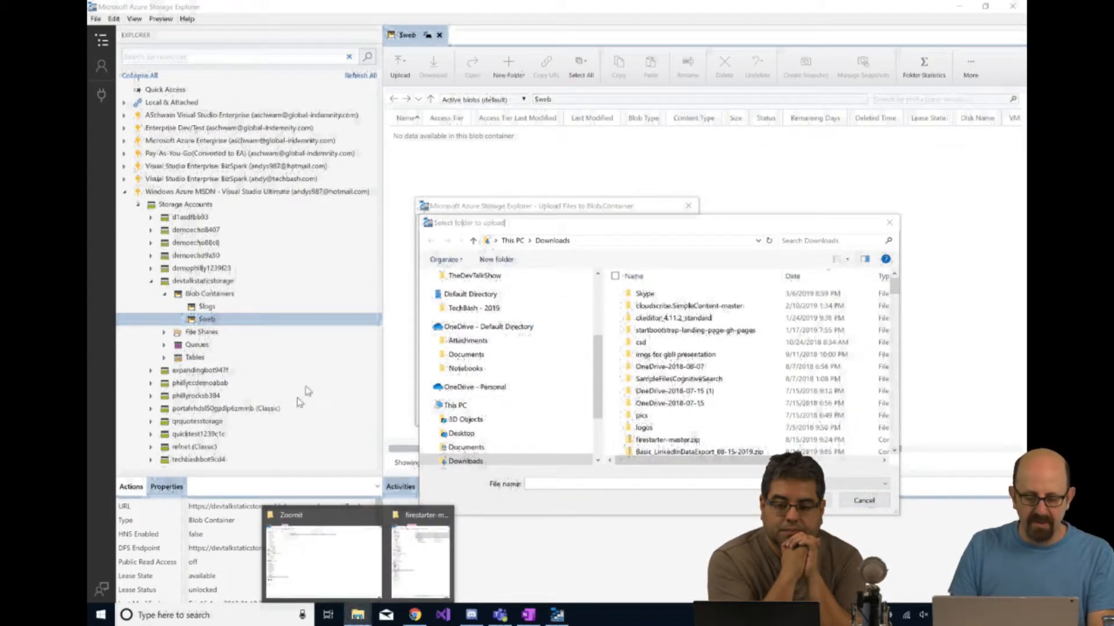
{"action": "left_click", "coordinate": [316, 548]}
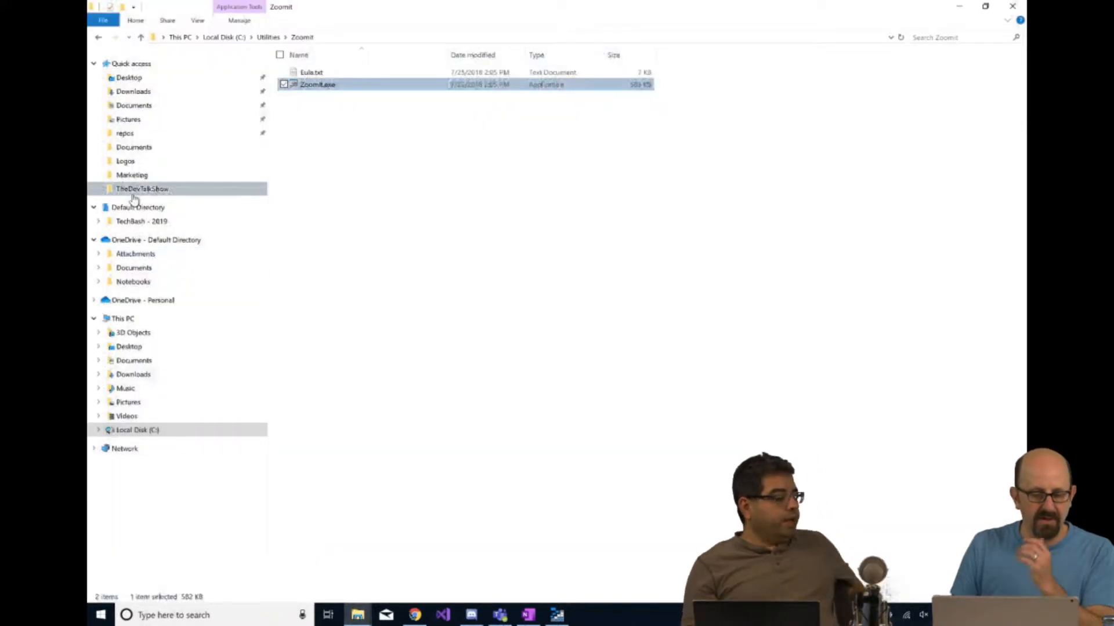
{"action": "left_click", "coordinate": [136, 93]}
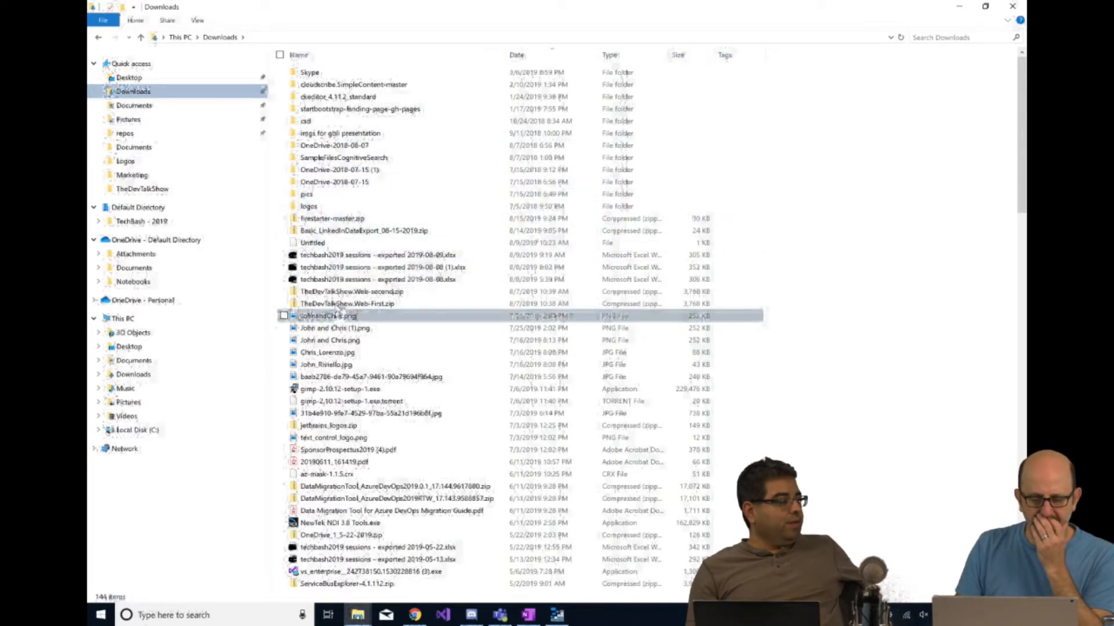
{"action": "left_click", "coordinate": [335, 220]}
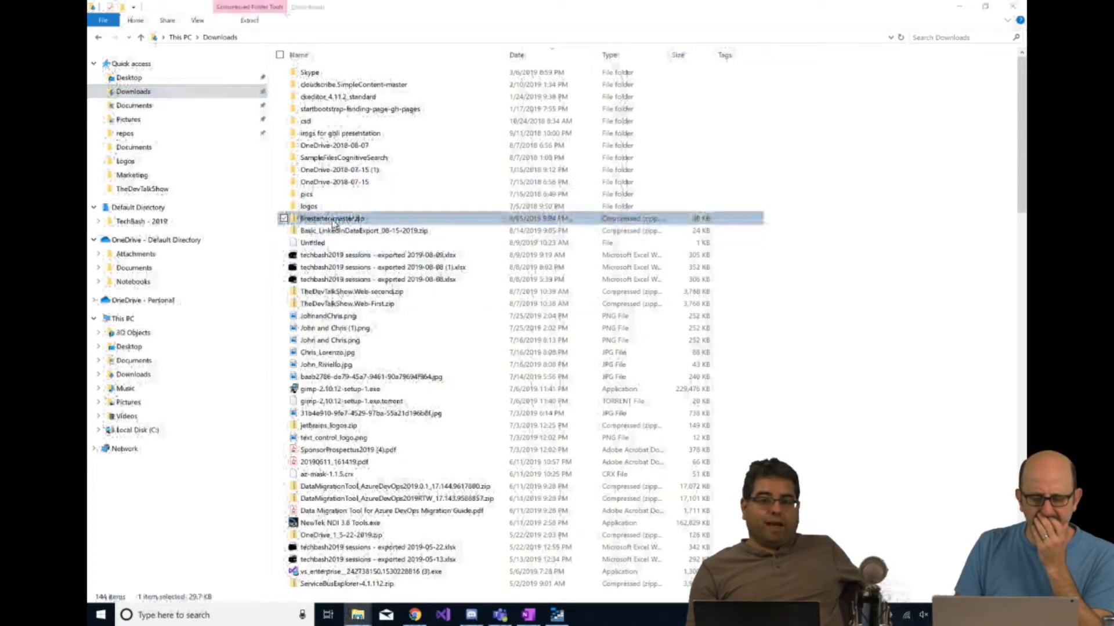
{"action": "double_click", "coordinate": [335, 221]}
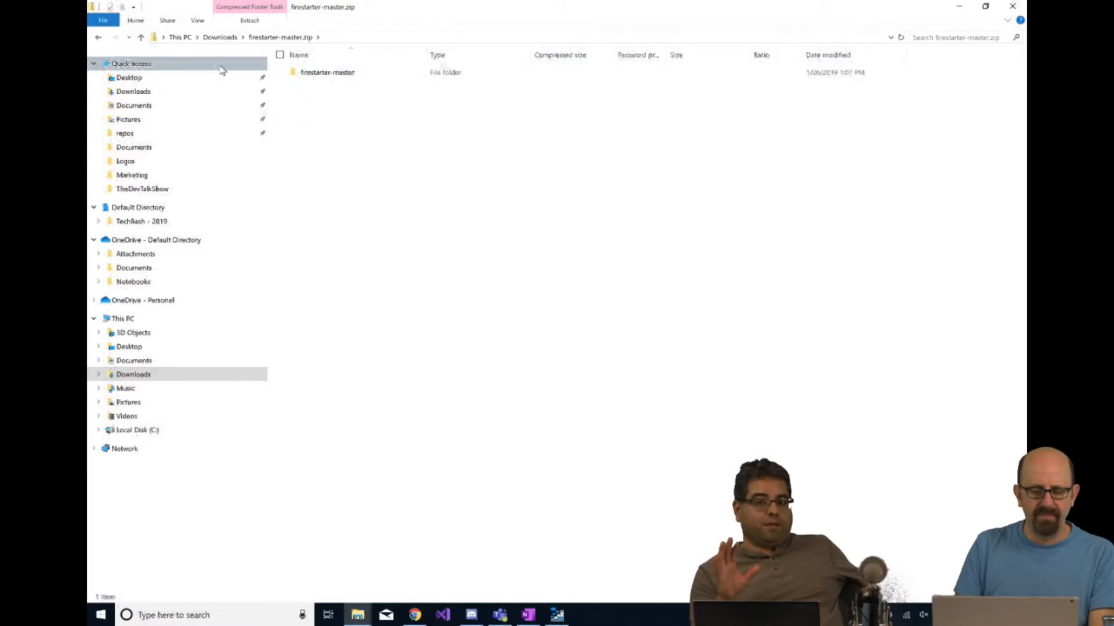
{"action": "left_click", "coordinate": [101, 39]}
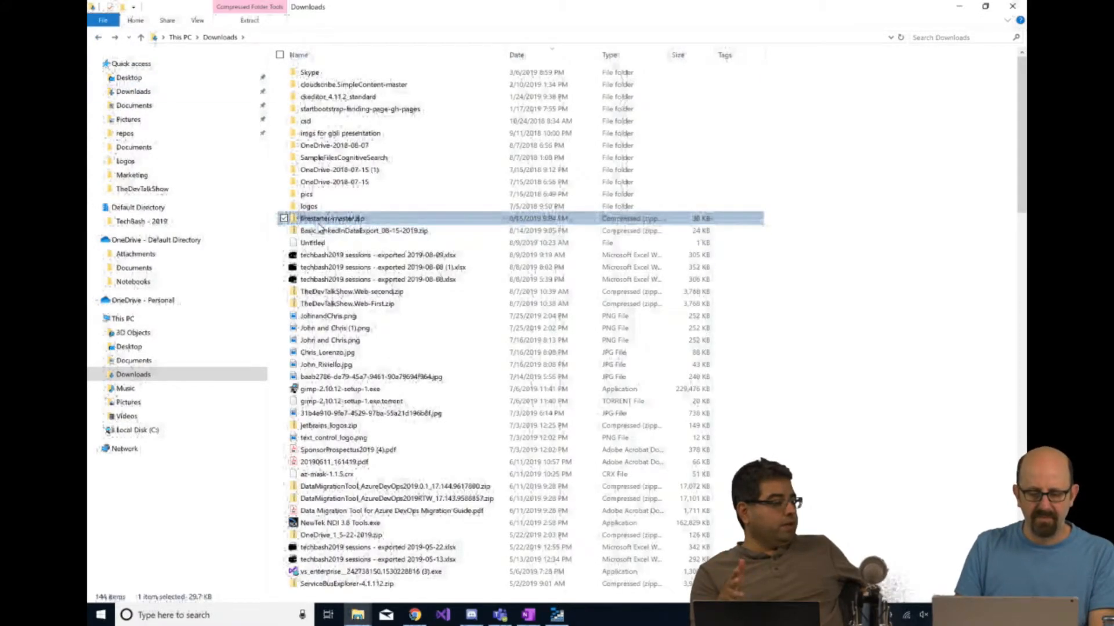
Extract firestarter-master.zip into Downloads\firestarter-master, snap the resulting window to half the screen, and open the inner firestarter-master folder
{"action": "right_click", "coordinate": [321, 221]}
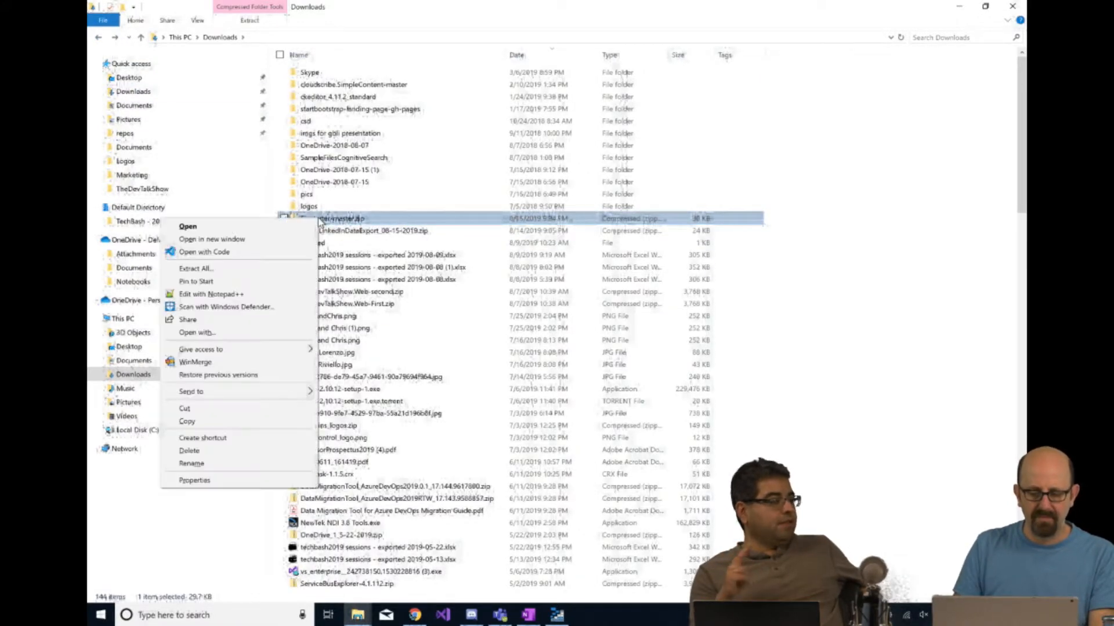
{"action": "left_click", "coordinate": [240, 268]}
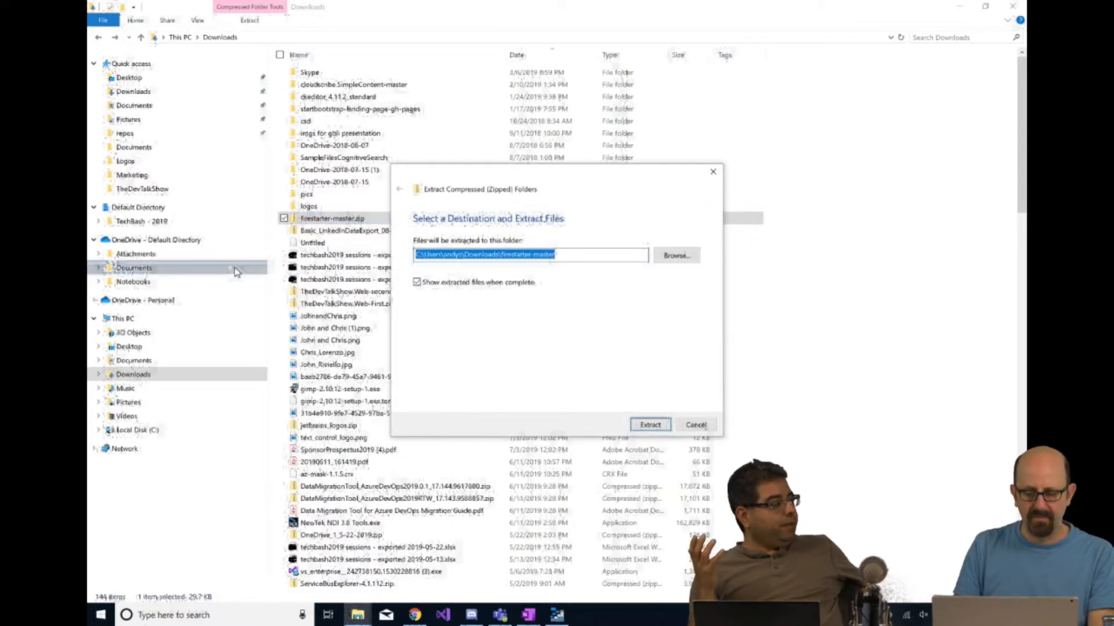
{"action": "left_click", "coordinate": [649, 429]}
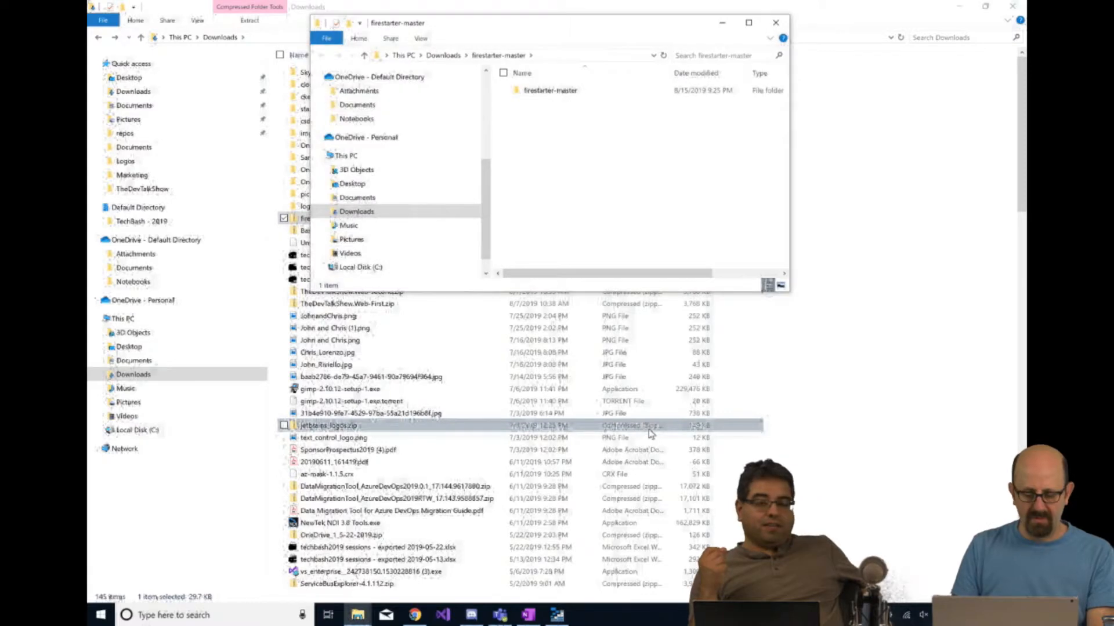
{"action": "key", "text": "super+Left"}
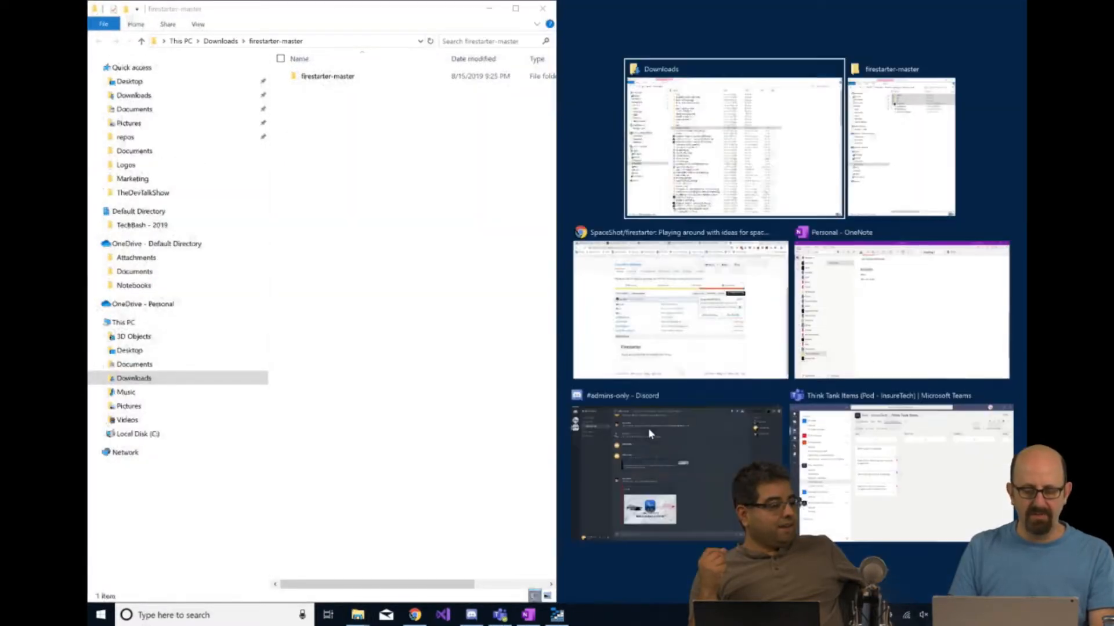
{"action": "double_click", "coordinate": [343, 82]}
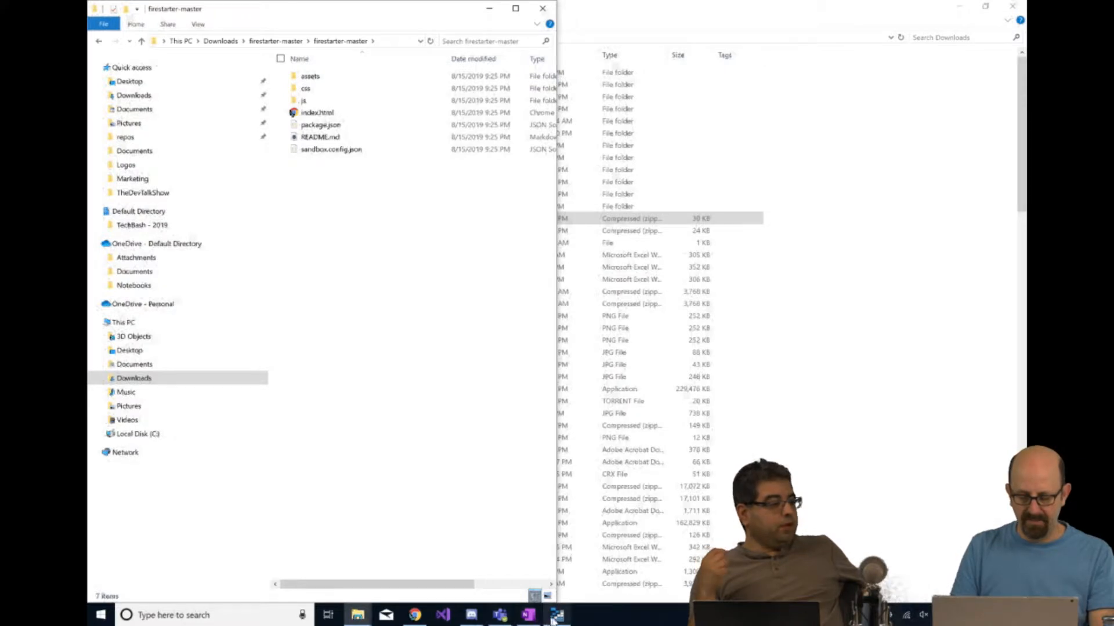
Return to Storage Explorer and cancel both the file selection and the pending upload to the $web container
{"action": "mouse_move", "coordinate": [555, 619]}
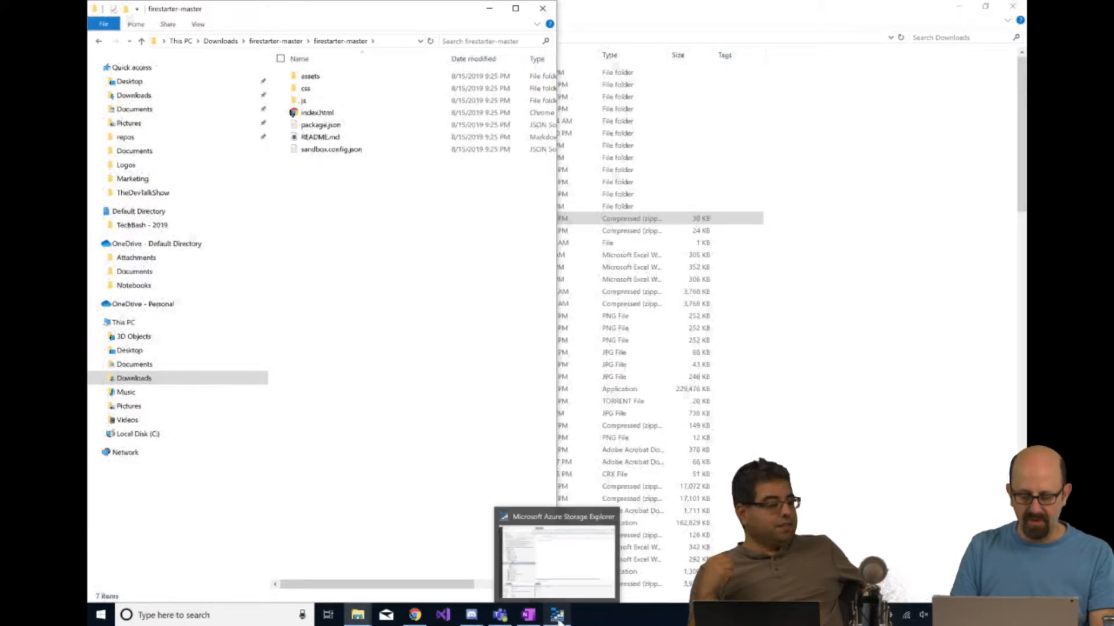
{"action": "left_click", "coordinate": [604, 528]}
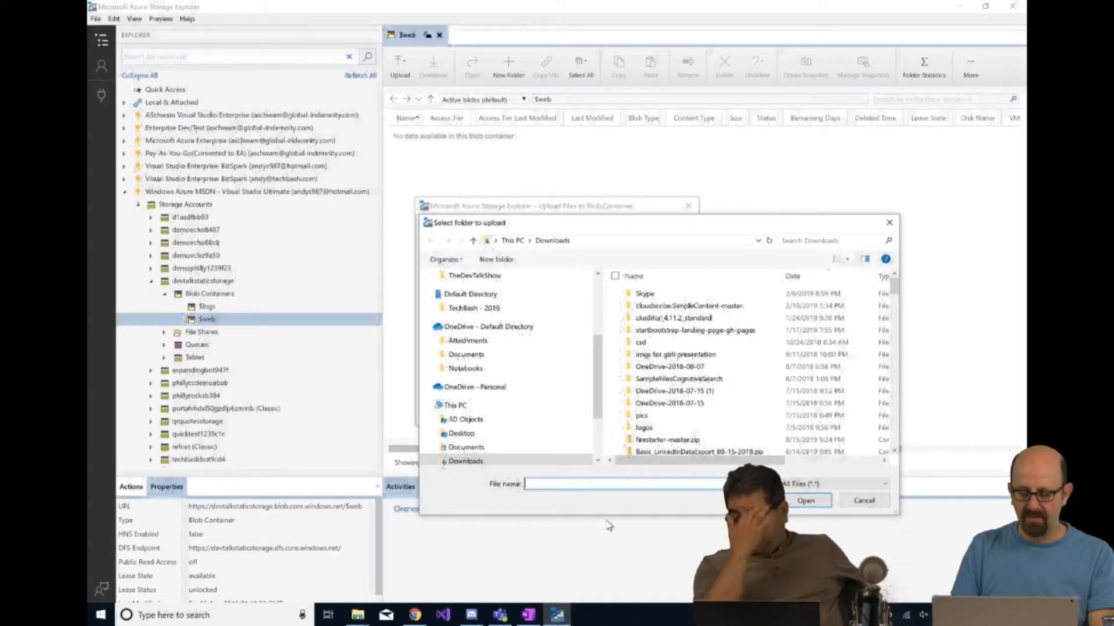
{"action": "left_click", "coordinate": [870, 506]}
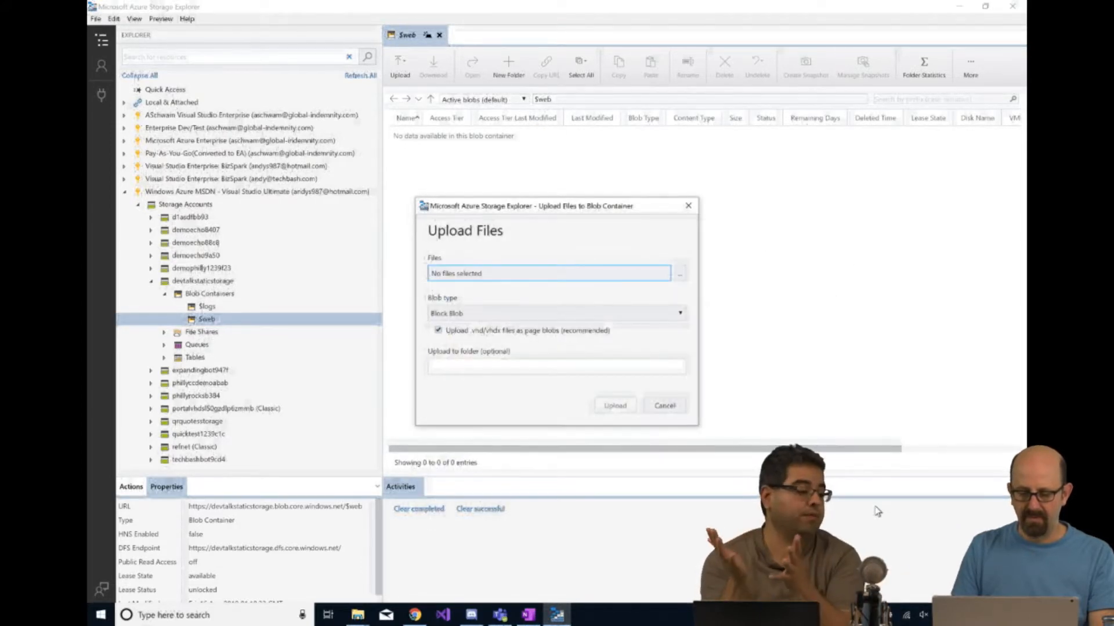
{"action": "left_click", "coordinate": [665, 406]}
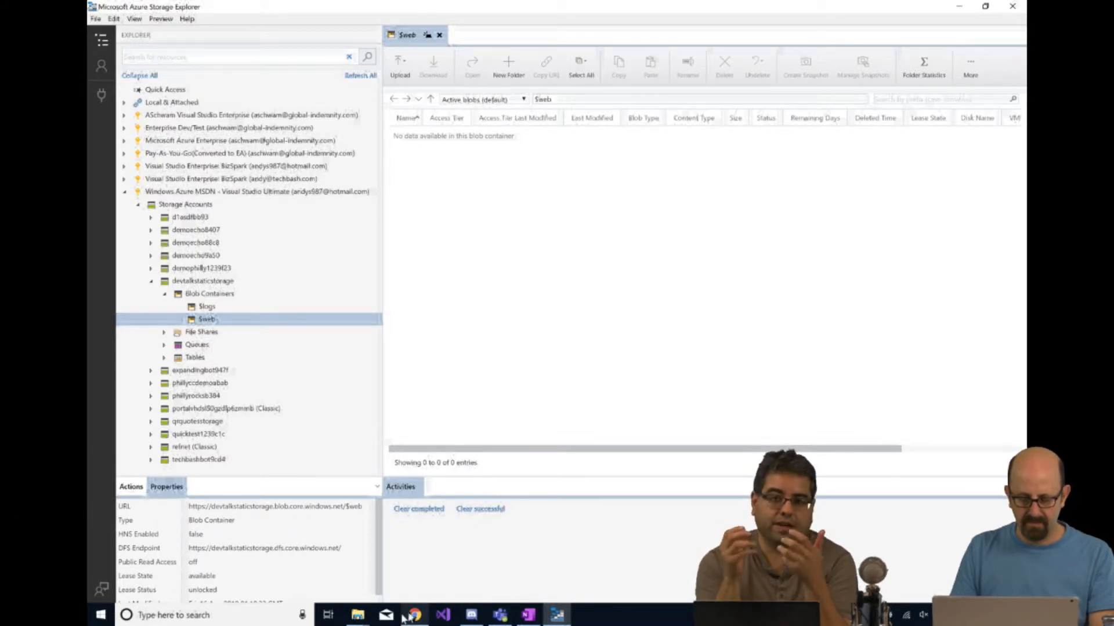
Upload the assets, css and js folders and index.html from the inner firestarter-master folder into $web, and bring Storage Explorer forward
{"action": "left_click", "coordinate": [358, 616]}
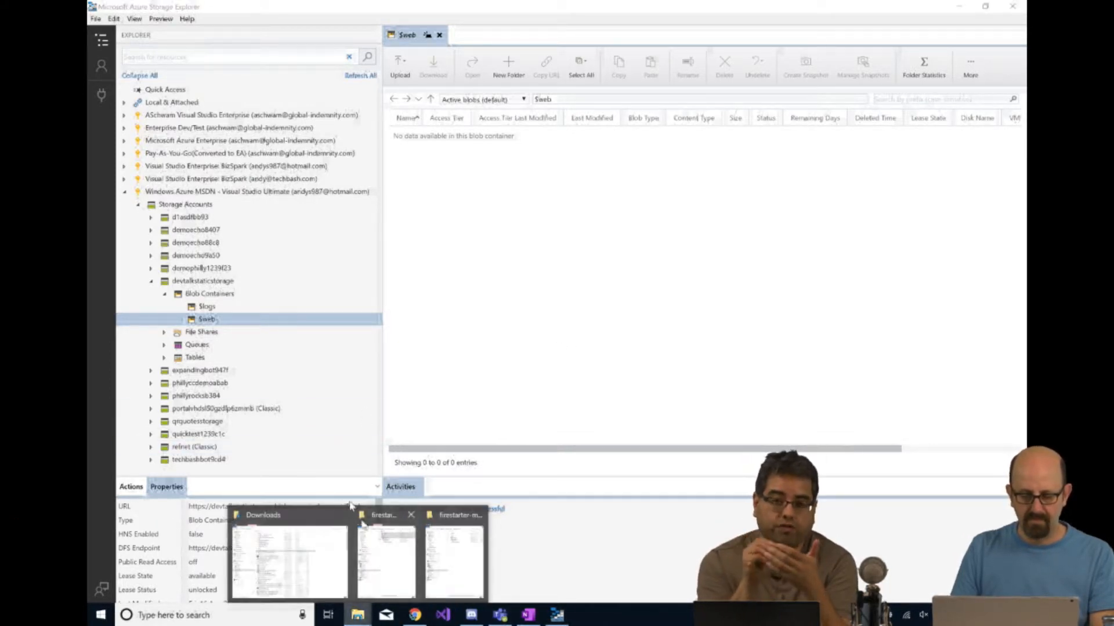
{"action": "left_click", "coordinate": [451, 554]}
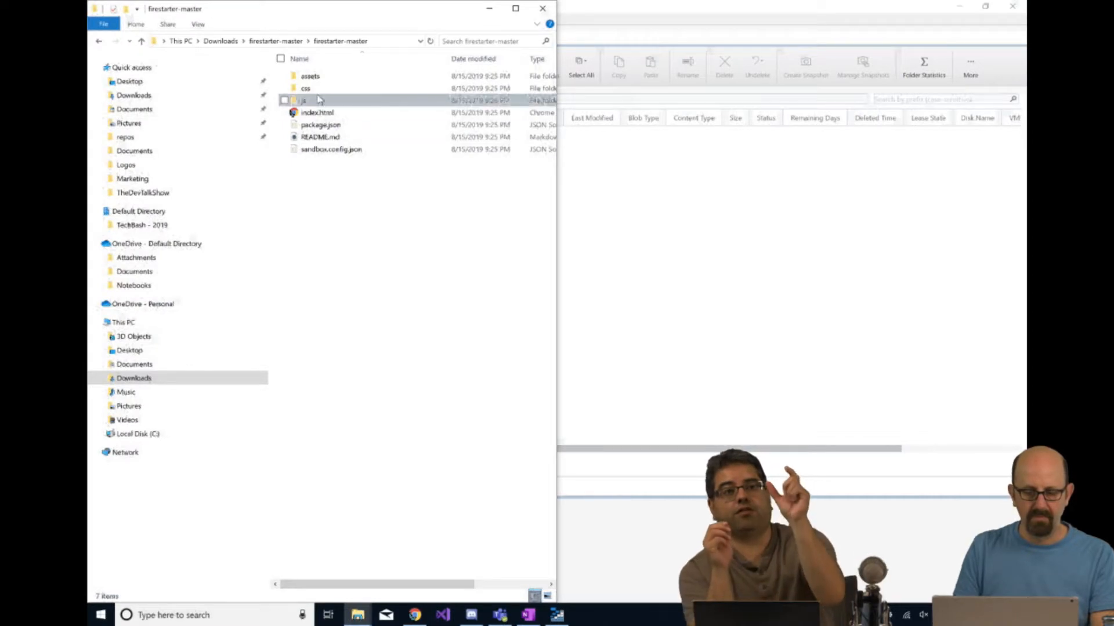
{"action": "left_click", "coordinate": [310, 78]}
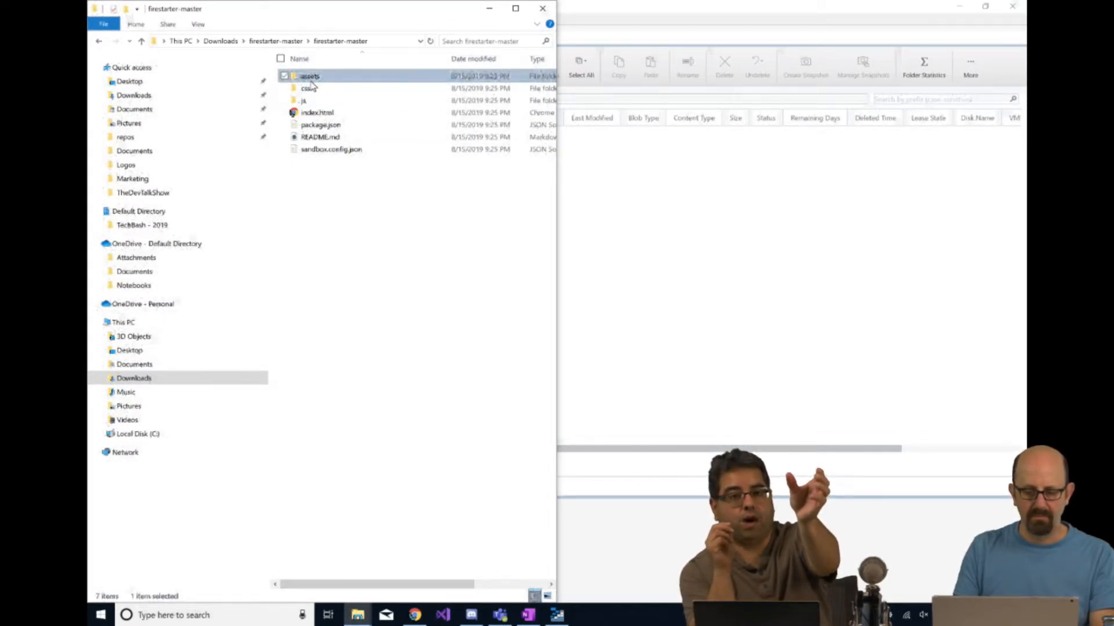
{"action": "key", "text": "shift+Down"}
{"action": "key", "text": "shift+Down"}
{"action": "key", "text": "shift+Down"}
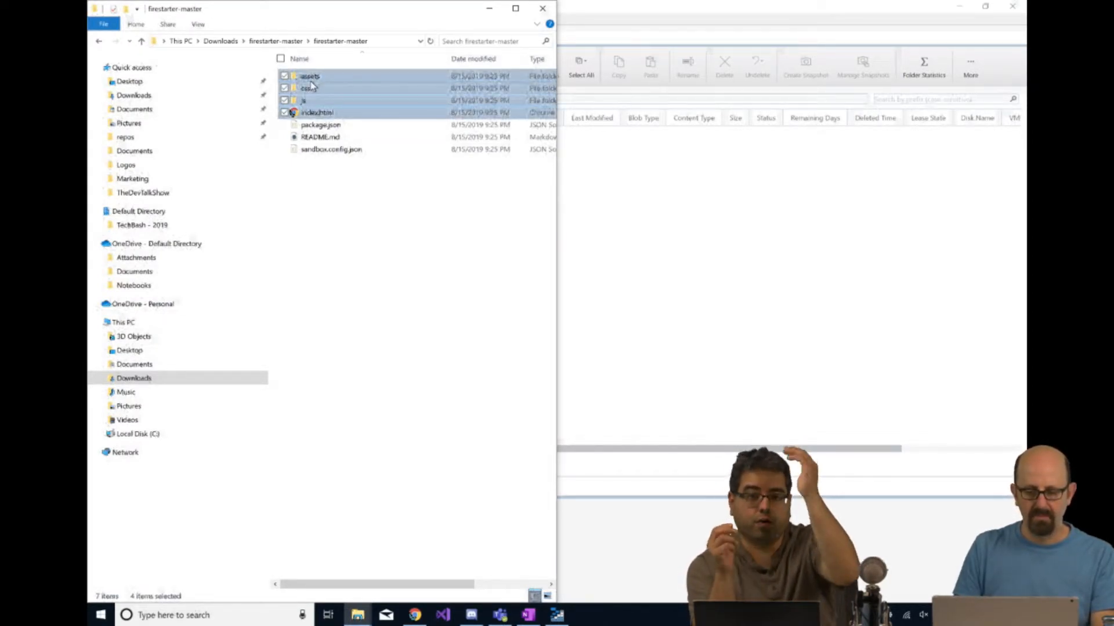
{"action": "left_click_drag", "start_coordinate": [311, 85], "coordinate": [653, 213]}
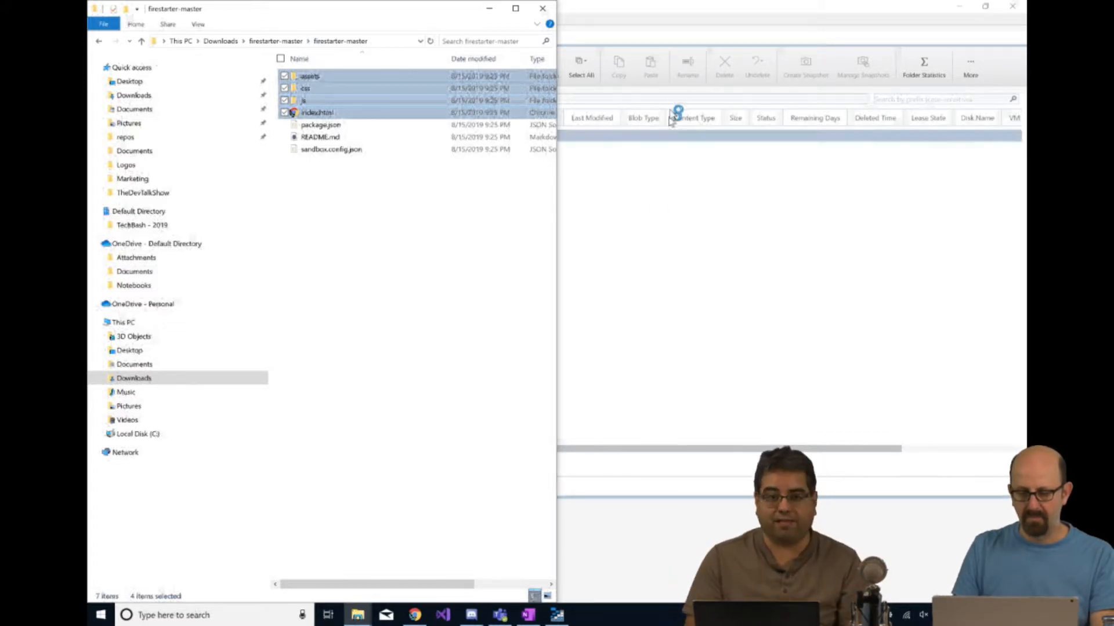
{"action": "left_click", "coordinate": [690, 12]}
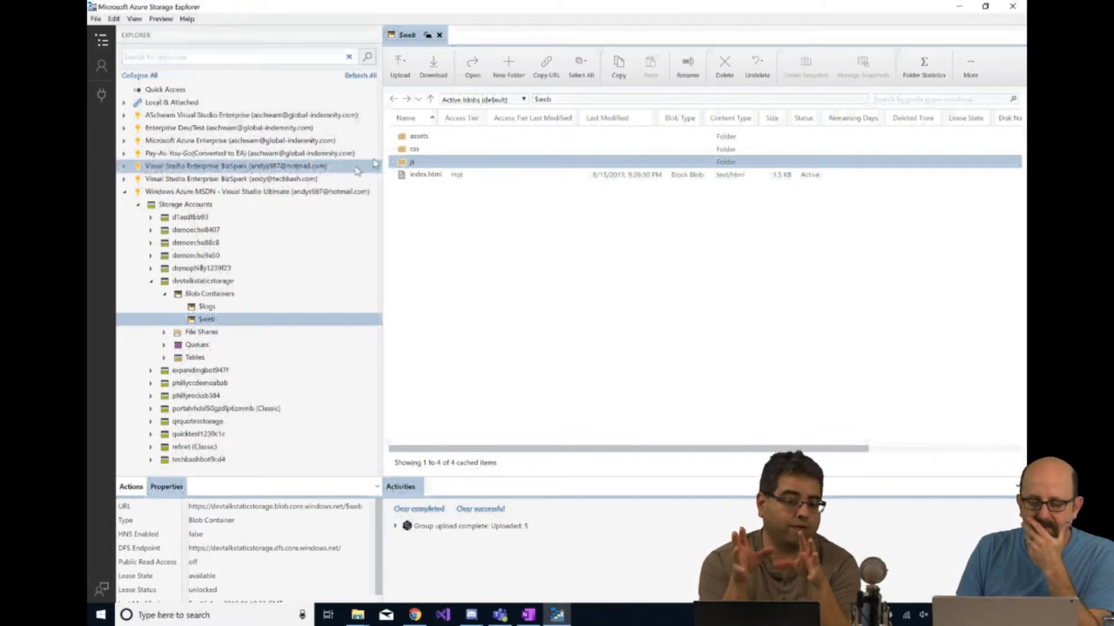
{"action": "left_click", "coordinate": [418, 177], "text": "shift"}
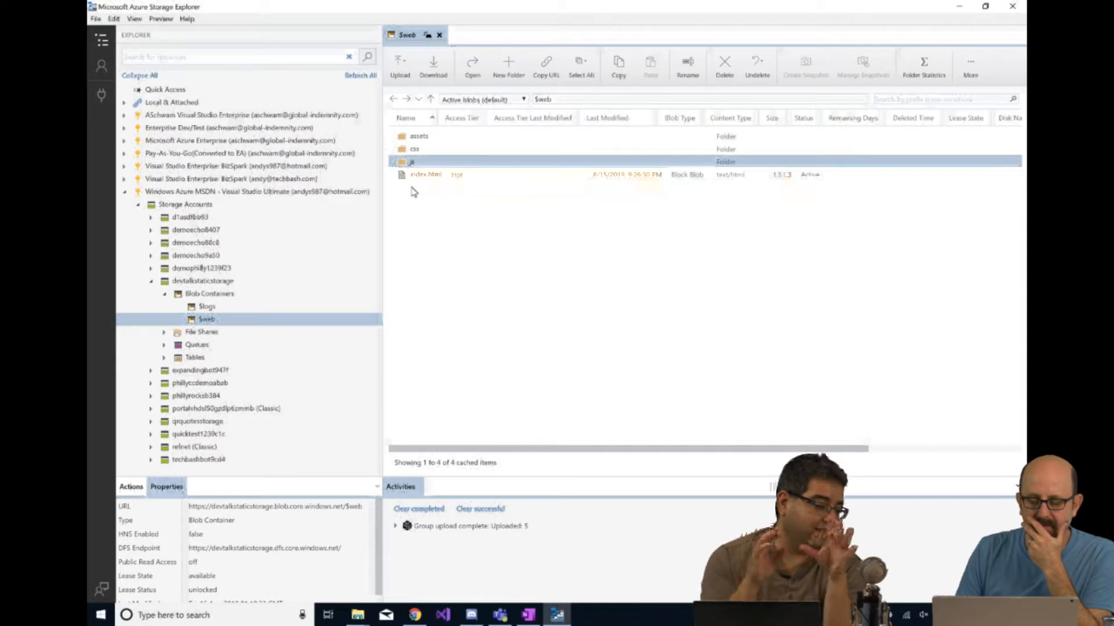
{"action": "left_click", "coordinate": [418, 174], "text": "ctrl"}
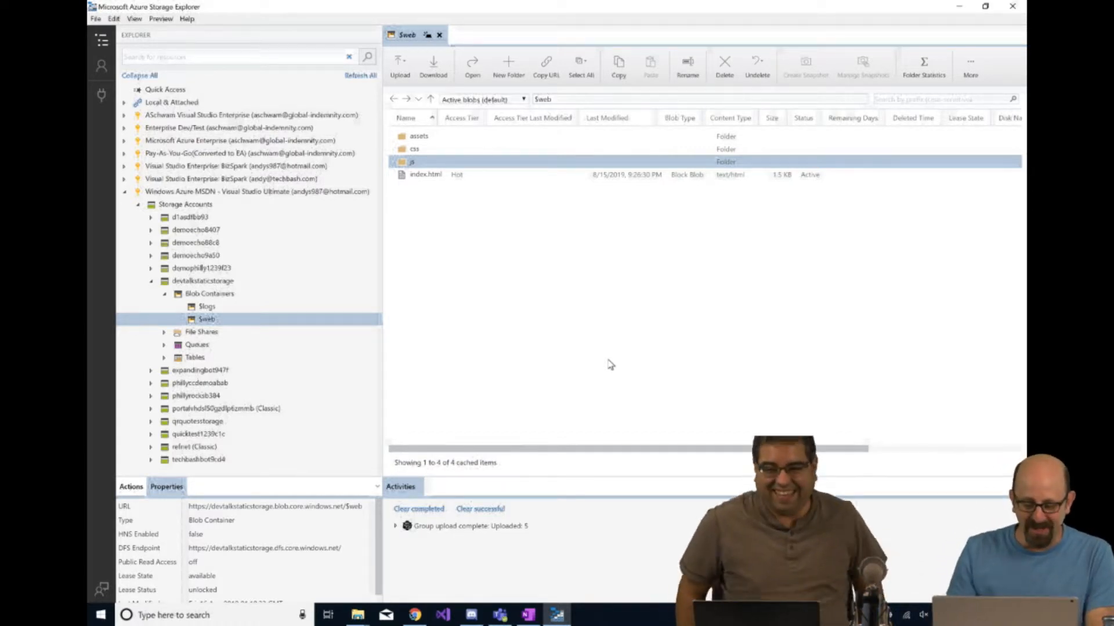
Switch to Chrome, reload the devtalkstaticstorage.z22.web.core.windows.net site, and allow it to know the location
{"action": "left_click", "coordinate": [415, 617]}
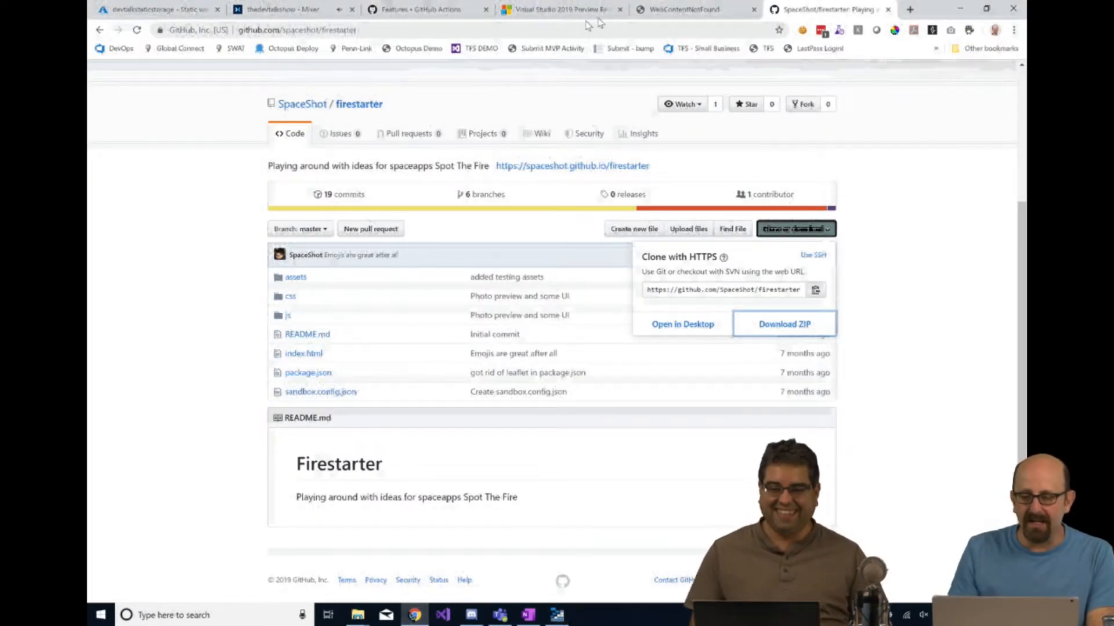
{"action": "left_click", "coordinate": [645, 17]}
{"action": "left_click", "coordinate": [537, 30]}
{"action": "key", "text": "Return"}
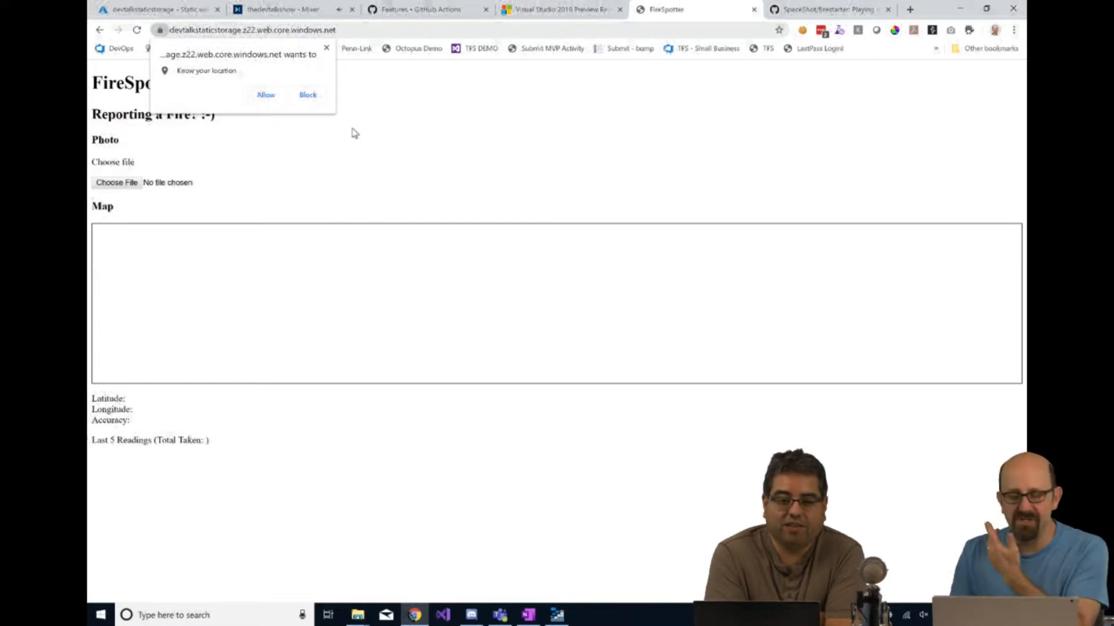
{"action": "left_click", "coordinate": [266, 97]}
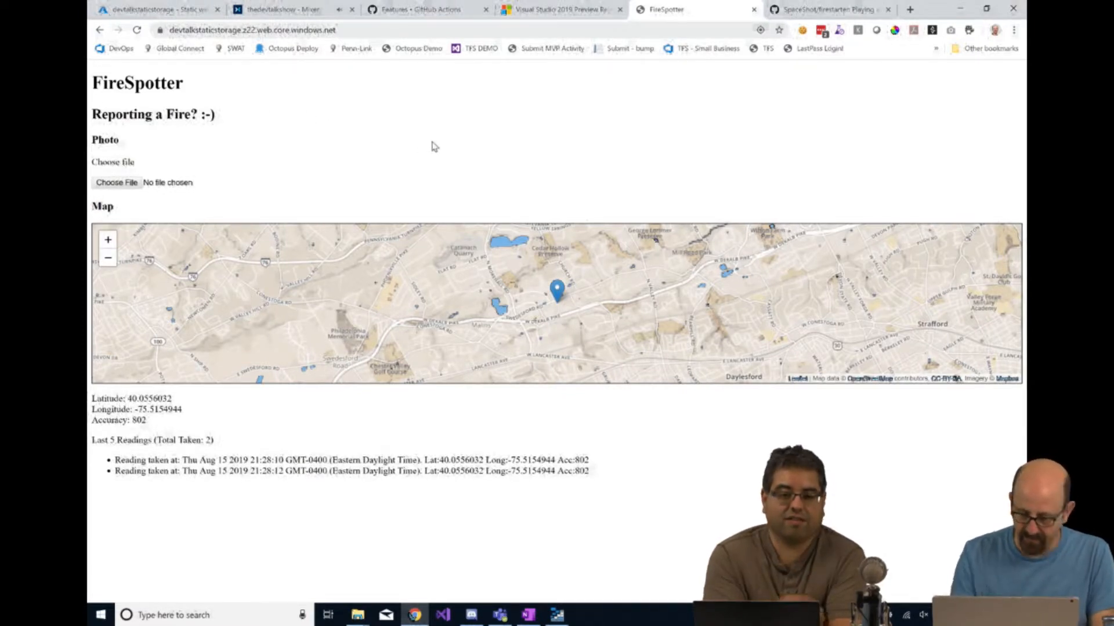
Inspect the FireSpotter page's network requests in the developer tools, enlarging the tools pane and reloading the page twice
{"action": "key", "text": "F12"}
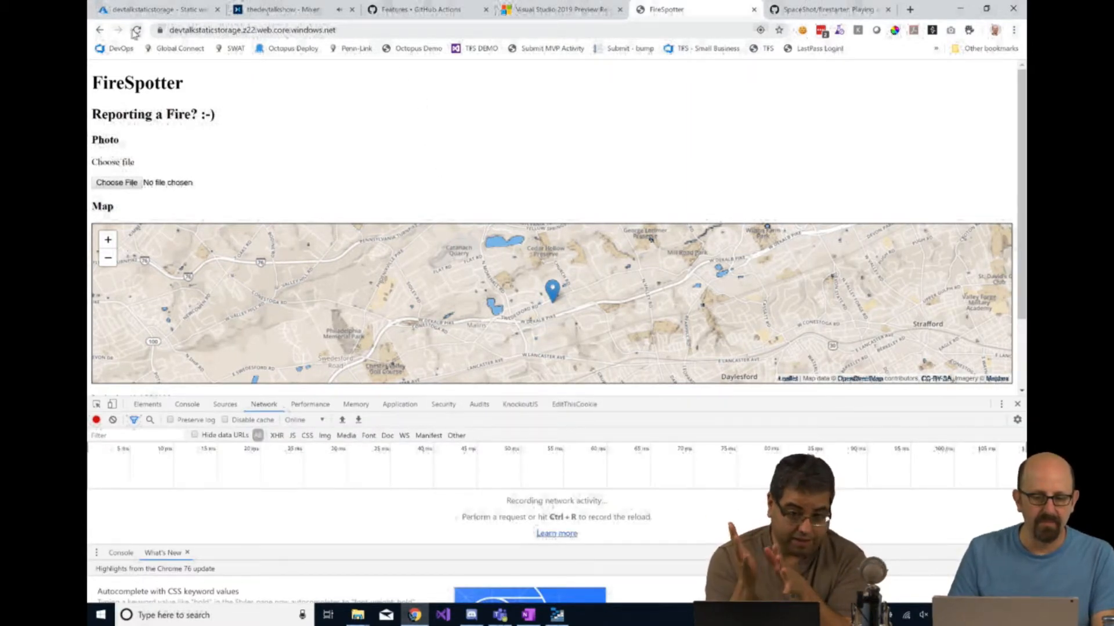
{"action": "left_click", "coordinate": [136, 31]}
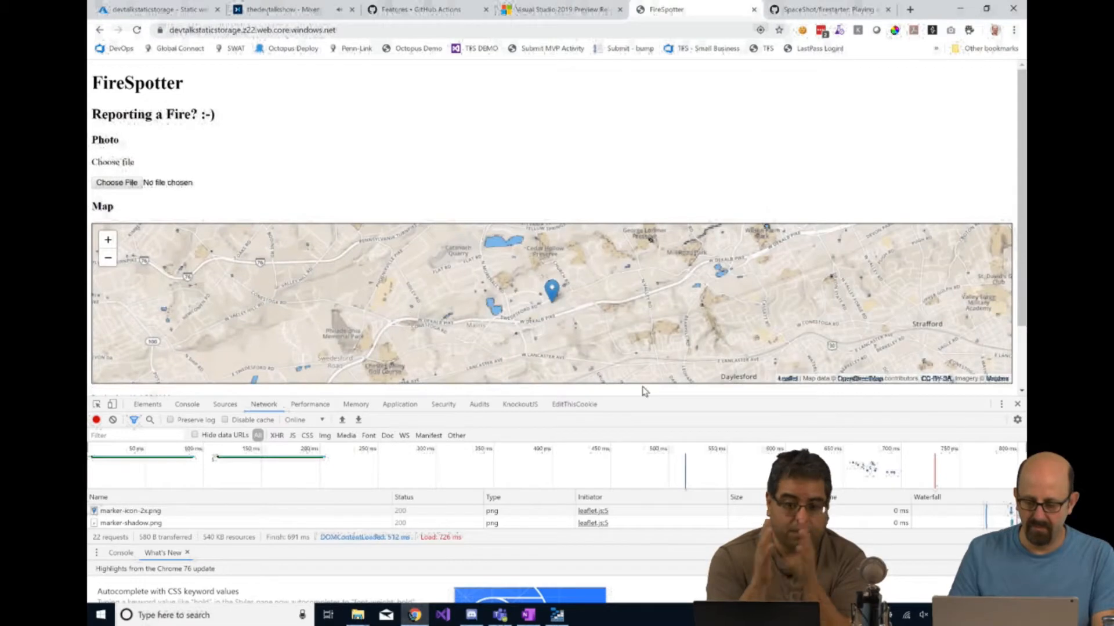
{"action": "left_click_drag", "start_coordinate": [656, 396], "coordinate": [659, 269]}
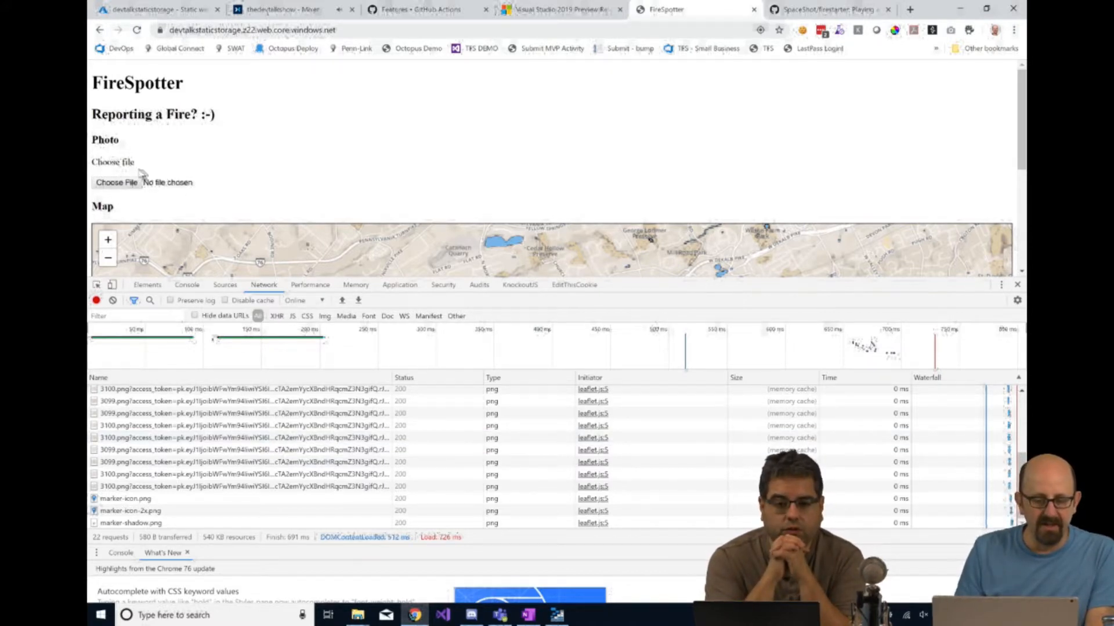
{"action": "key", "text": "F5"}
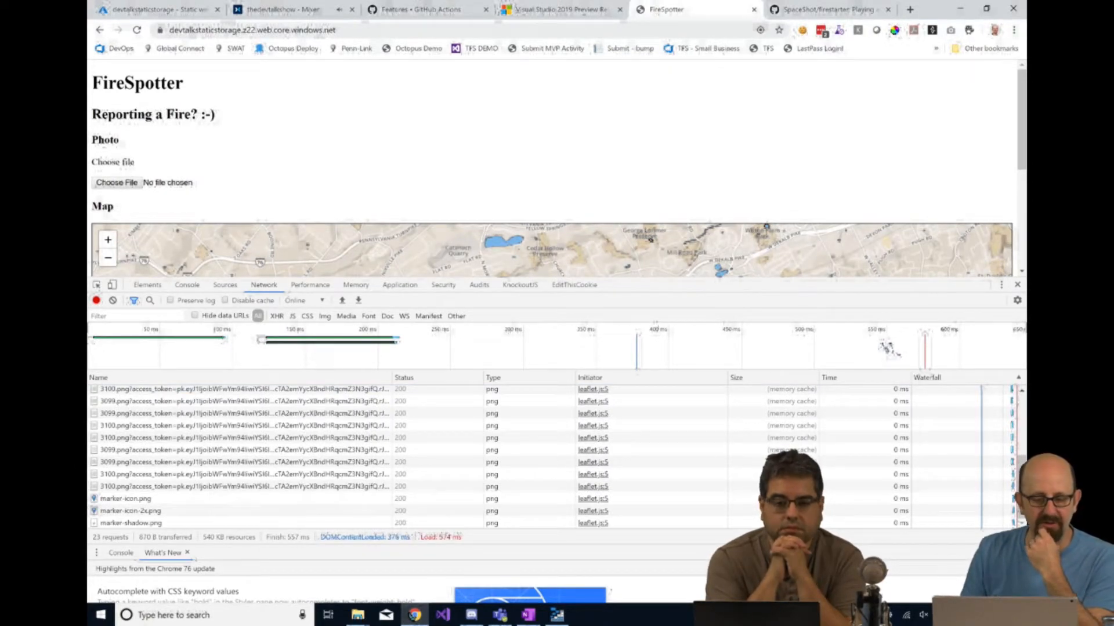
{"action": "double_click", "coordinate": [121, 86]}
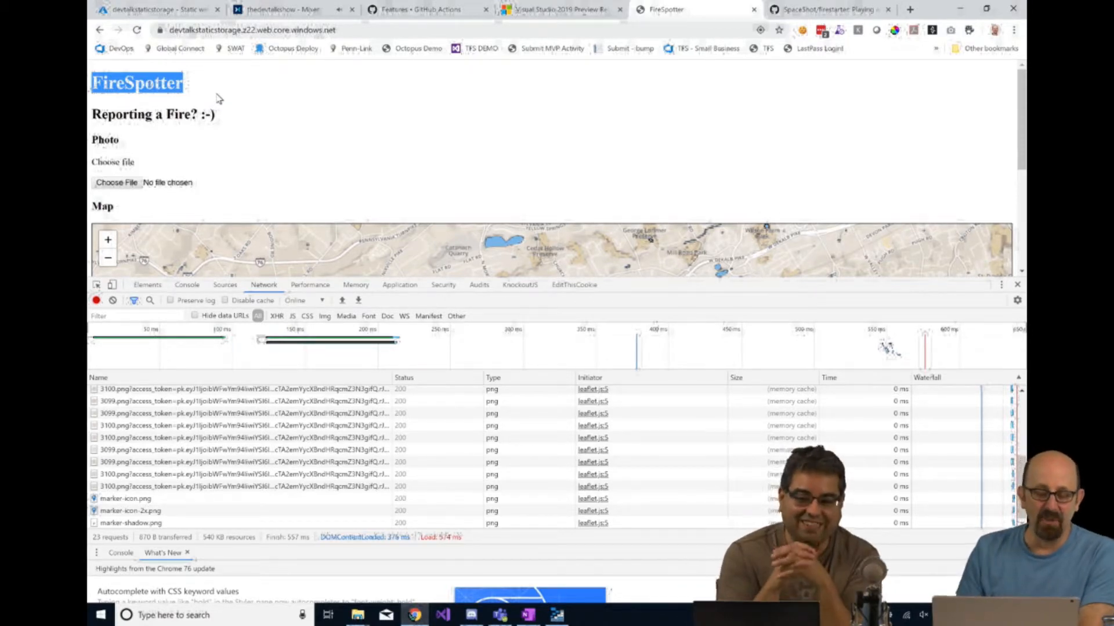
{"action": "left_click", "coordinate": [181, 85]}
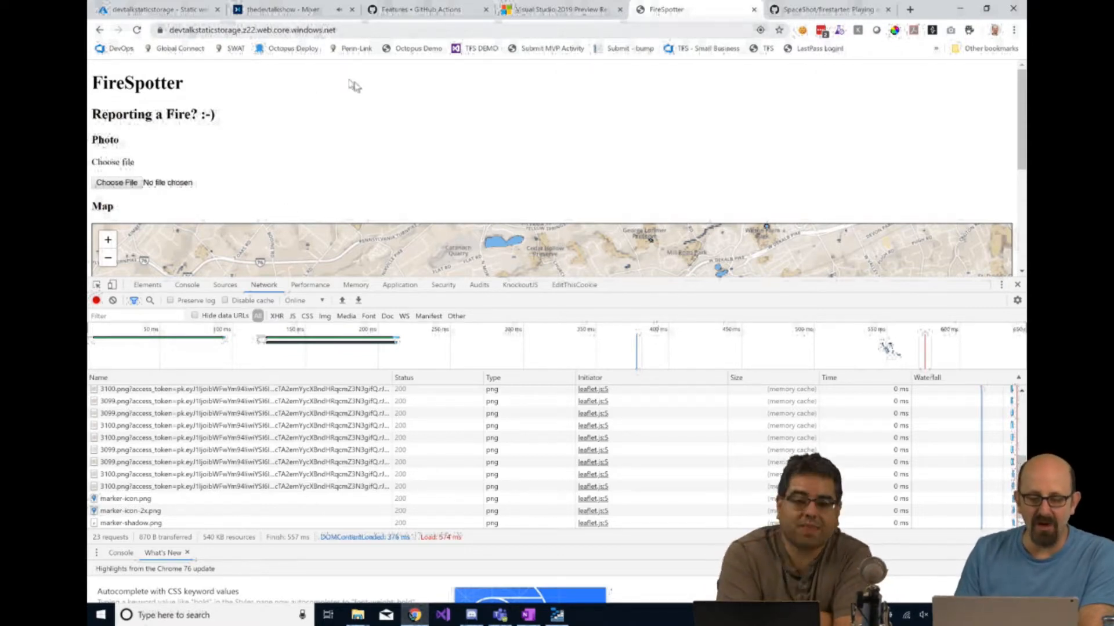
Look at the storage account's Static website settings in the Azure portal, and return to FireSpotter to highlight its web address
{"action": "left_click", "coordinate": [151, 11]}
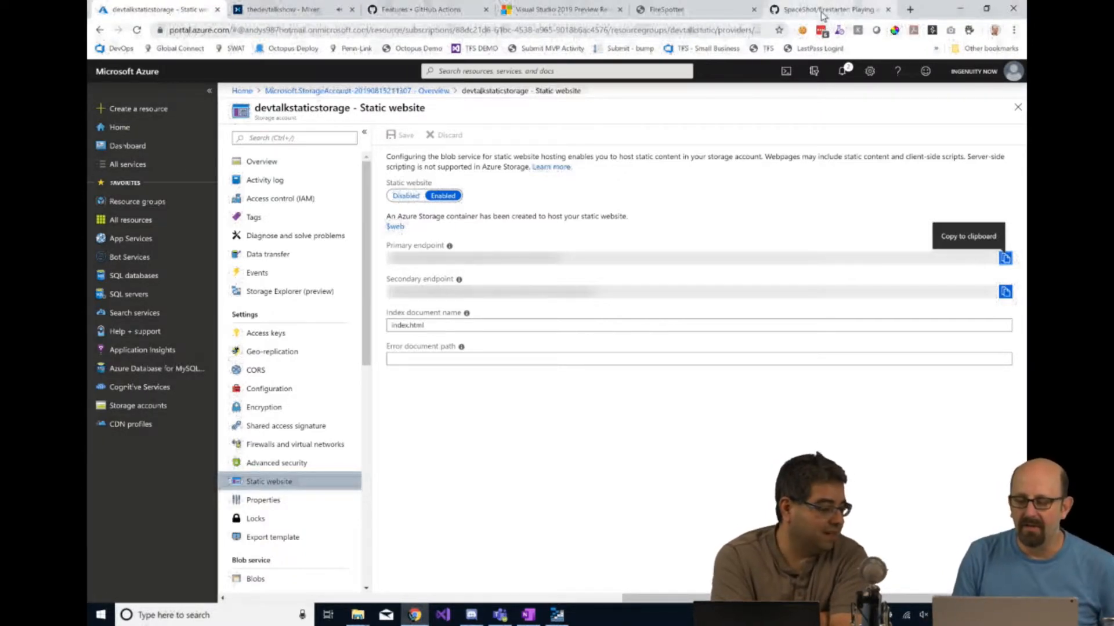
{"action": "left_click", "coordinate": [684, 10]}
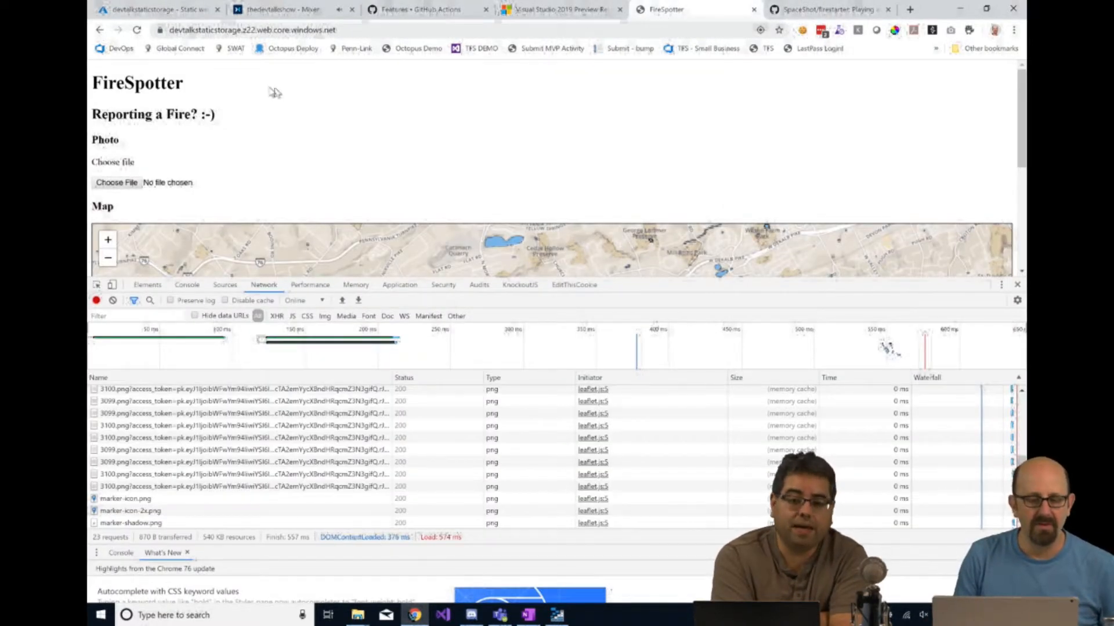
{"action": "left_click", "coordinate": [355, 32]}
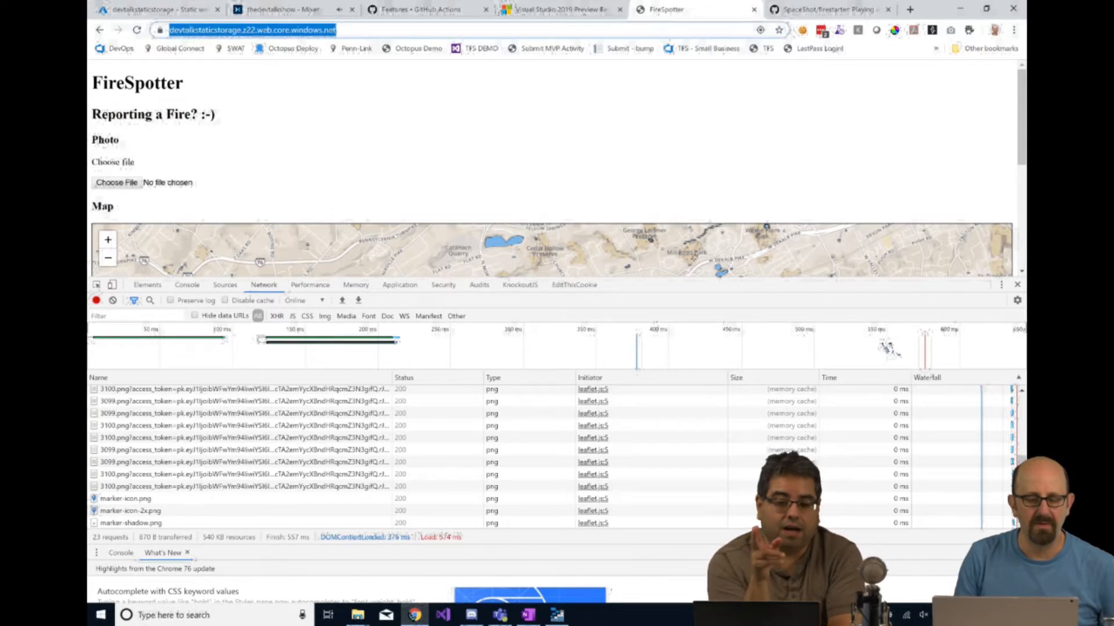
{"action": "left_click", "coordinate": [371, 102]}
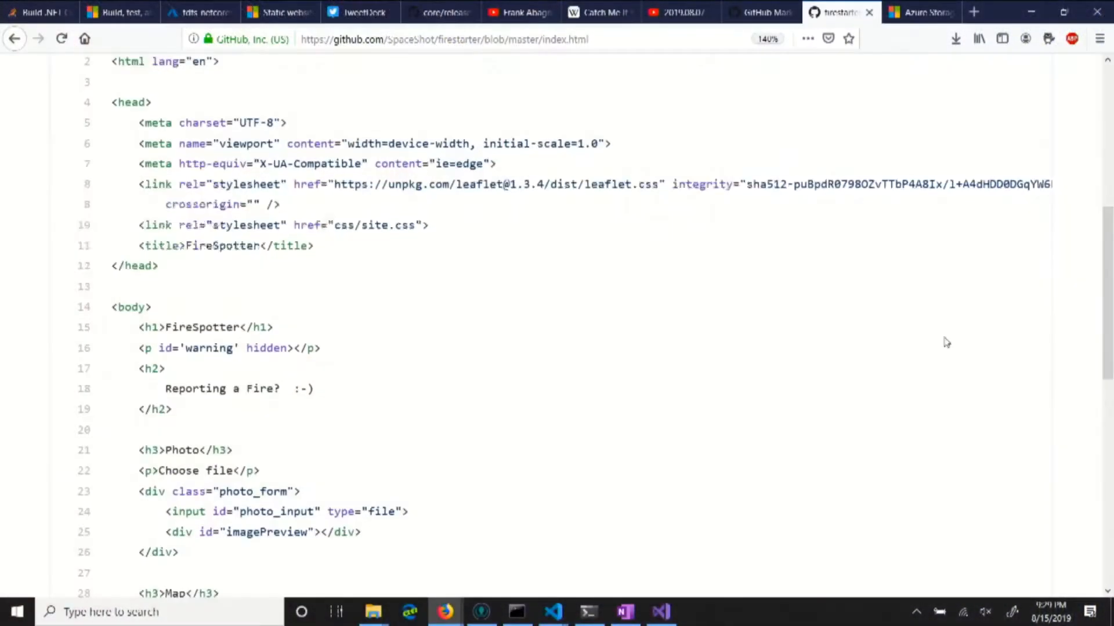
{"action": "scroll", "coordinate": [609, 291], "scroll_direction": "down", "scroll_amount": 1}
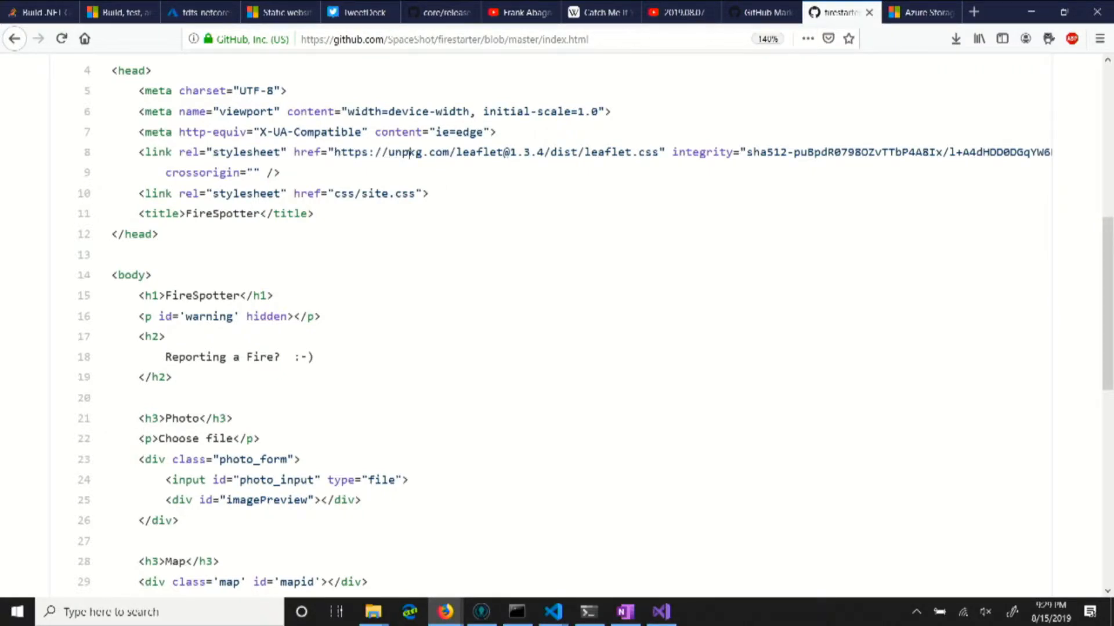
{"action": "left_click_drag", "start_coordinate": [456, 152], "coordinate": [544, 152]}
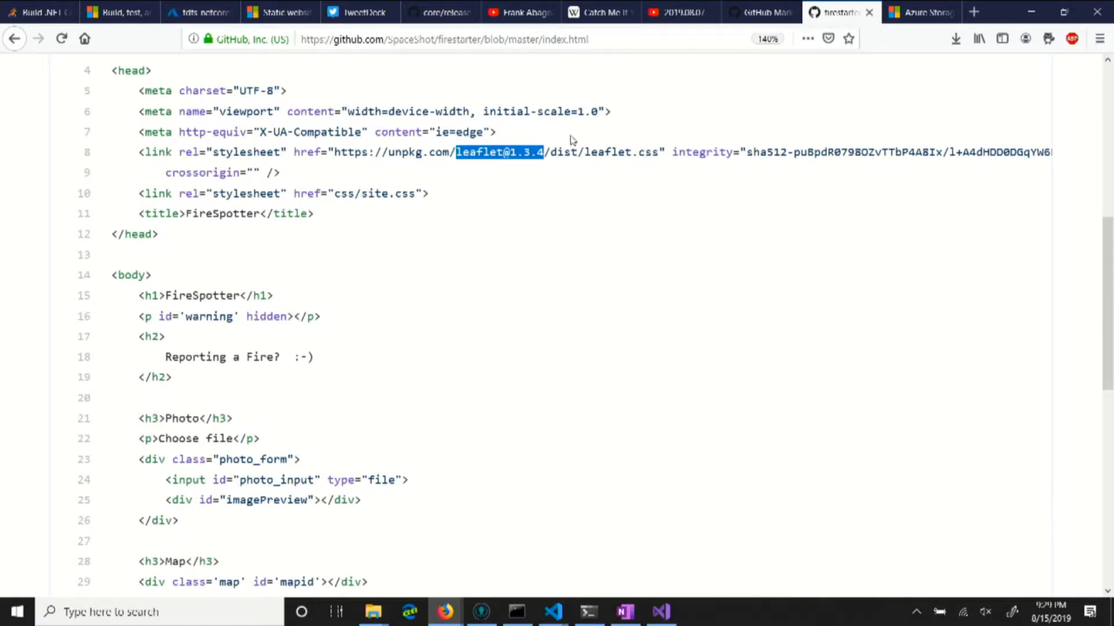
{"action": "left_click_drag", "start_coordinate": [550, 152], "coordinate": [659, 152]}
{"action": "left_click", "coordinate": [612, 192]}
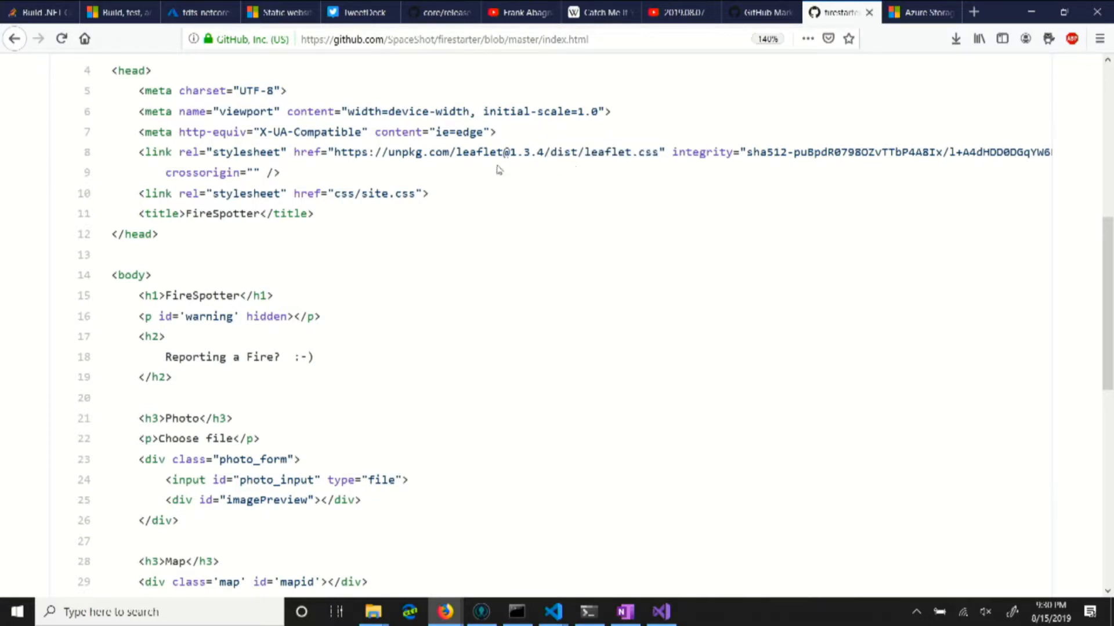
{"action": "left_click_drag", "start_coordinate": [385, 152], "coordinate": [450, 152]}
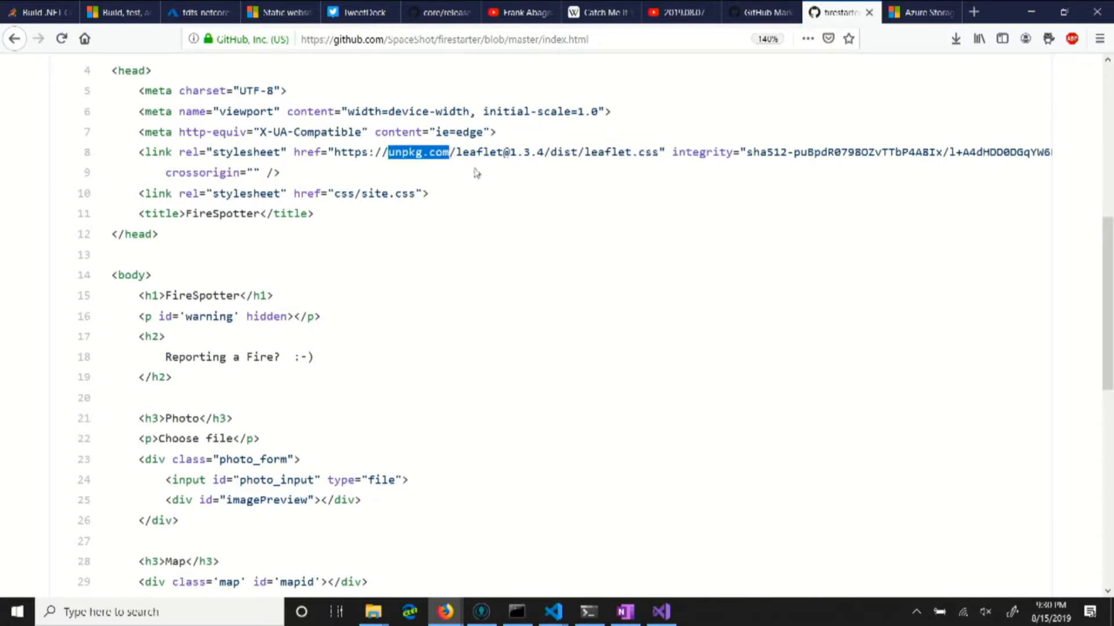
{"action": "left_click", "coordinate": [392, 191]}
Examine the script references at the end of index.html, highlighting the jquery-3.3.1.min.js and leaflet.js source addresses
{"action": "scroll", "coordinate": [393, 192], "scroll_direction": "down", "scroll_amount": 8}
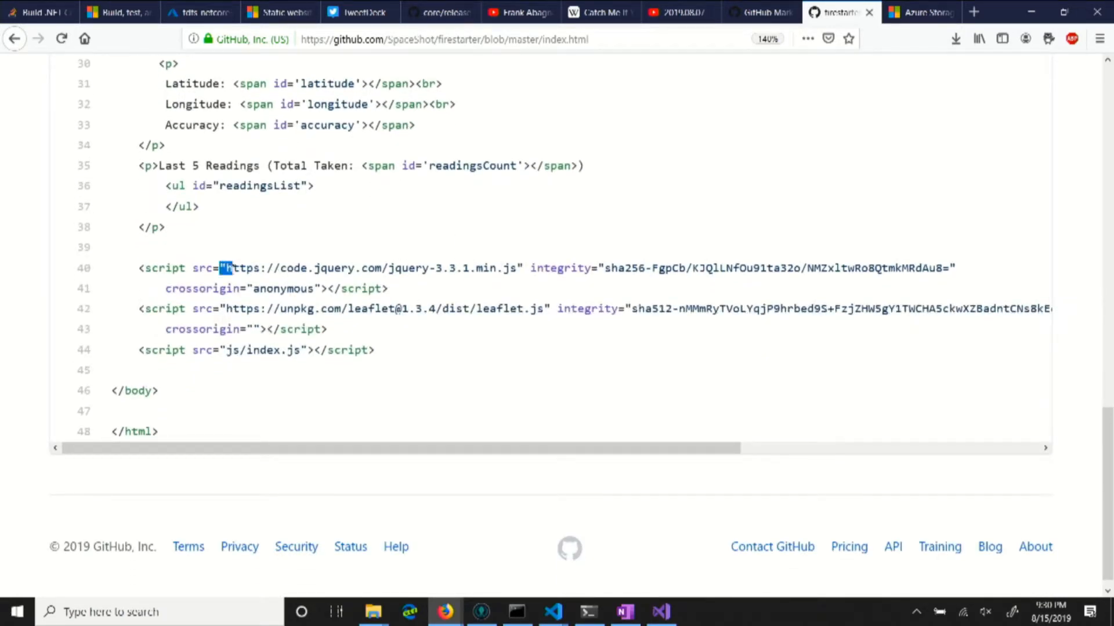
{"action": "left_click_drag", "start_coordinate": [226, 270], "coordinate": [519, 268]}
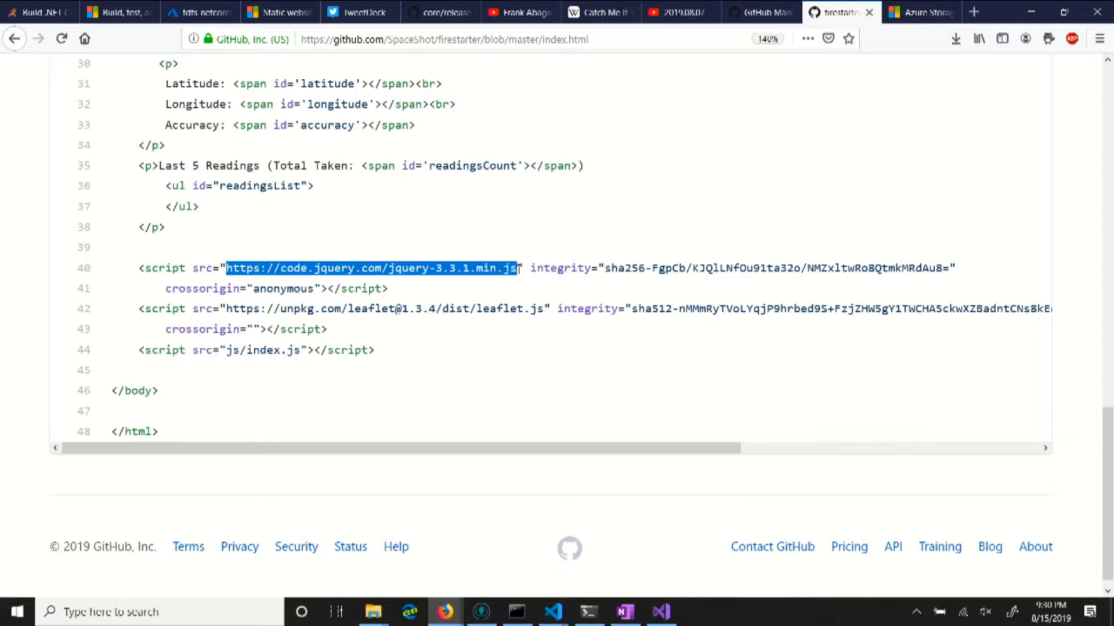
{"action": "left_click", "coordinate": [486, 264]}
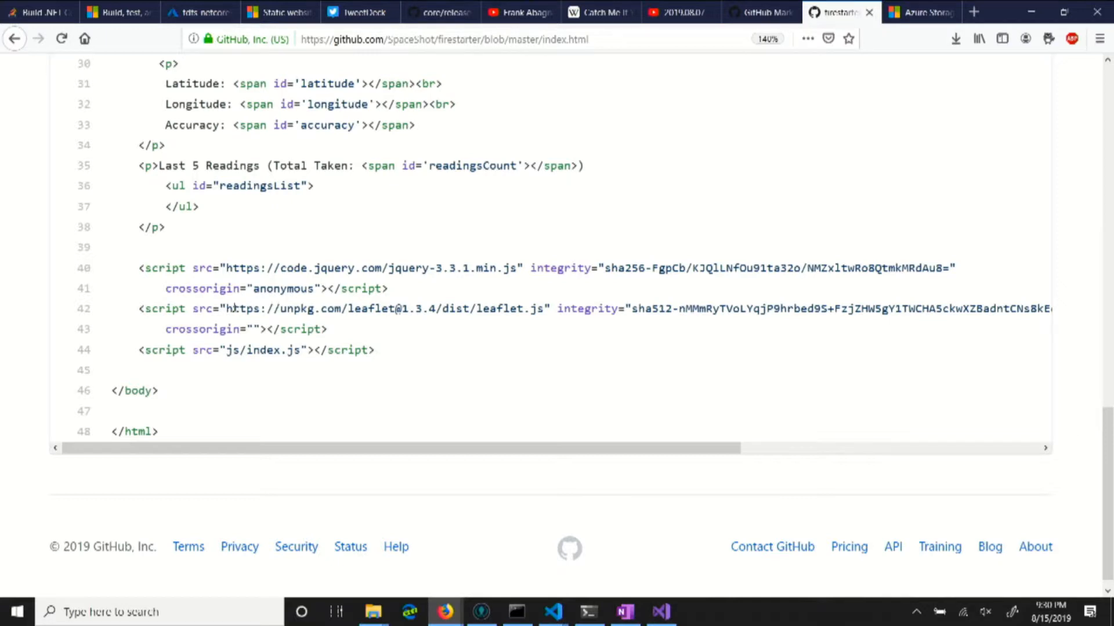
{"action": "left_click_drag", "start_coordinate": [227, 308], "coordinate": [545, 309]}
{"action": "left_click", "coordinate": [326, 312]}
Open unpkg.com in a new browser tab to review its package URL format, and switch back to the GitHub tabs
{"action": "left_click", "coordinate": [974, 13]}
{"action": "type", "text": "unpkg.com"}
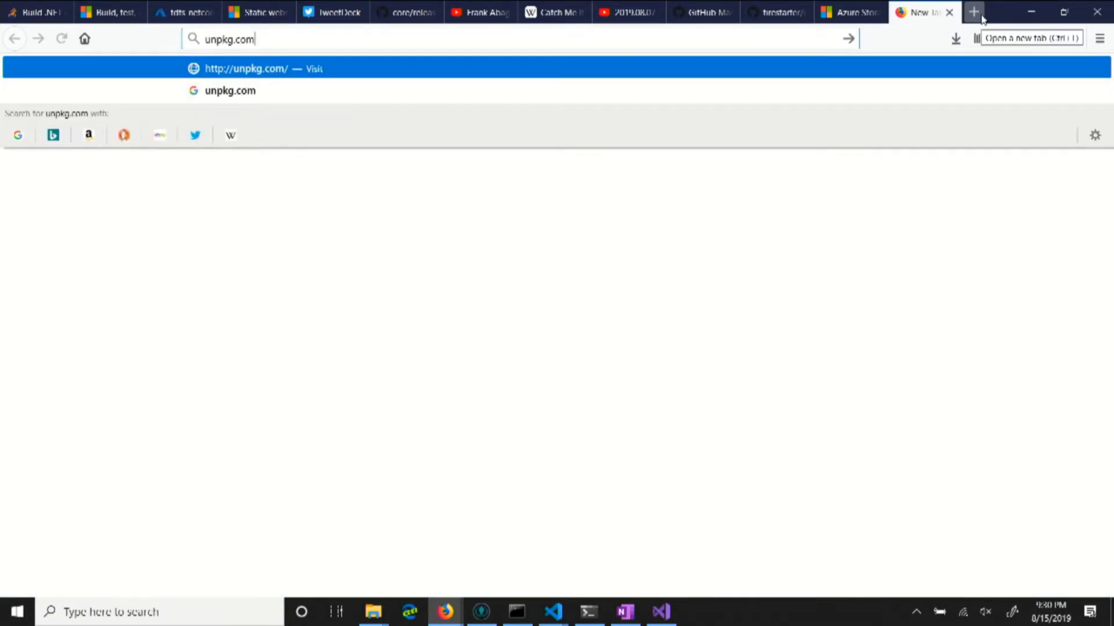
{"action": "key", "text": "Return"}
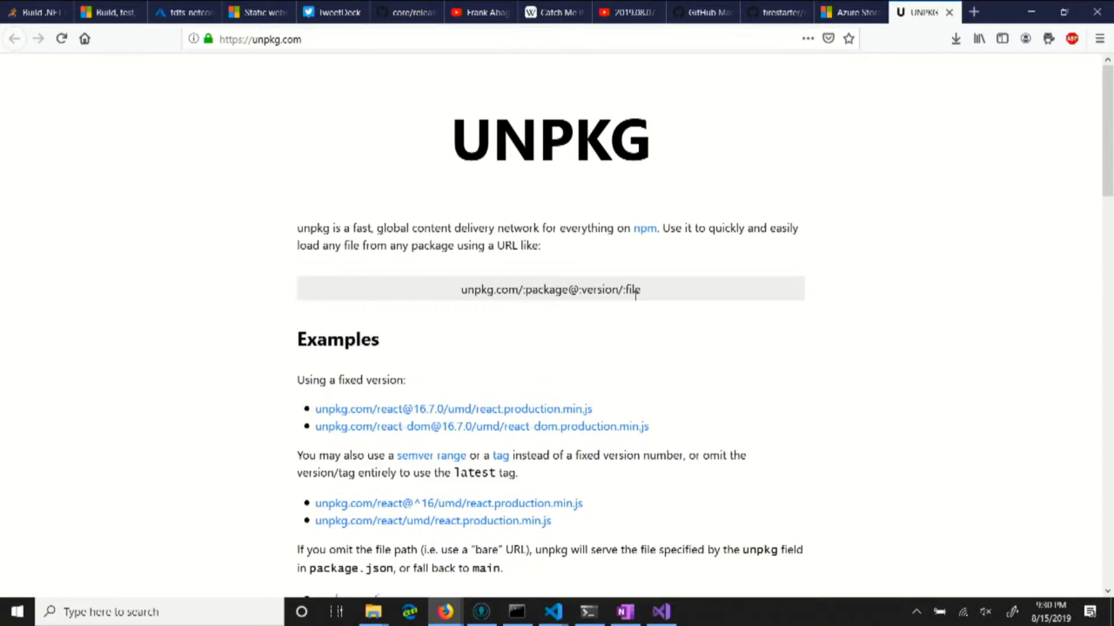
{"action": "key", "text": "ctrl+Tab"}
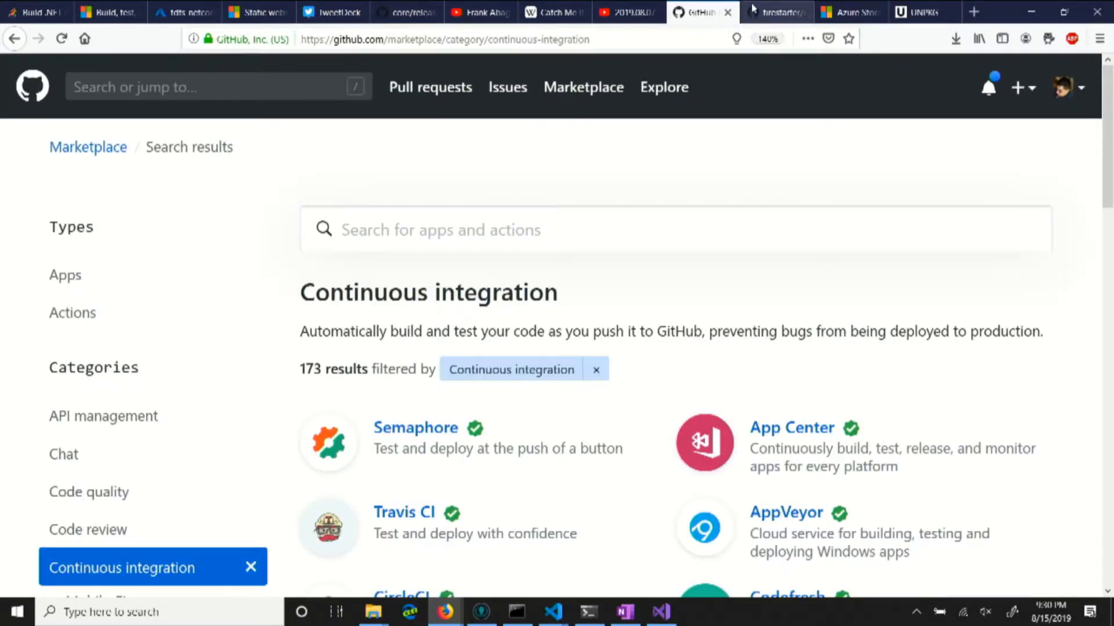
{"action": "scroll", "coordinate": [725, 290], "scroll_direction": "up", "scroll_amount": 15}
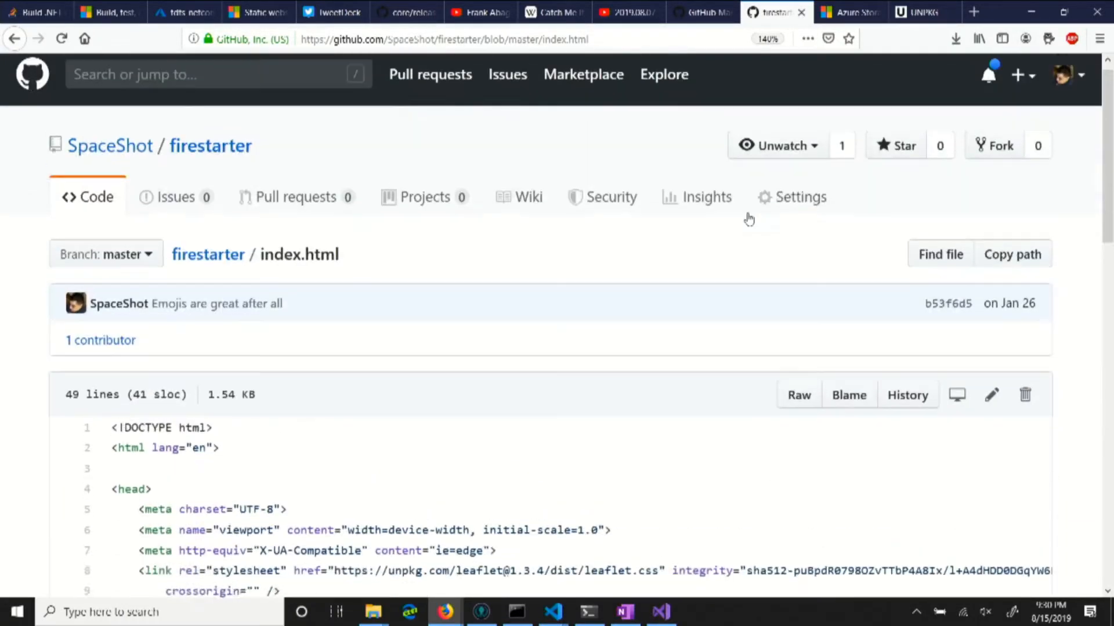
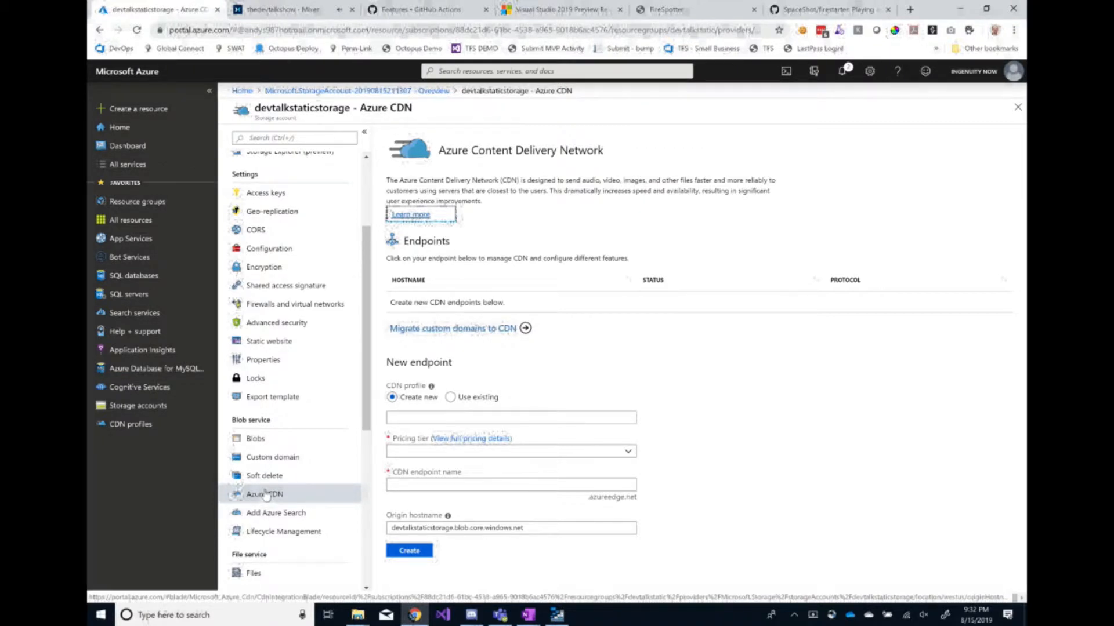
In devtalkstaticstorage's Azure CDN settings, set up a new CDN profile named devtalkcdn with the Standard Akamai pricing tier
{"action": "left_click", "coordinate": [265, 495]}
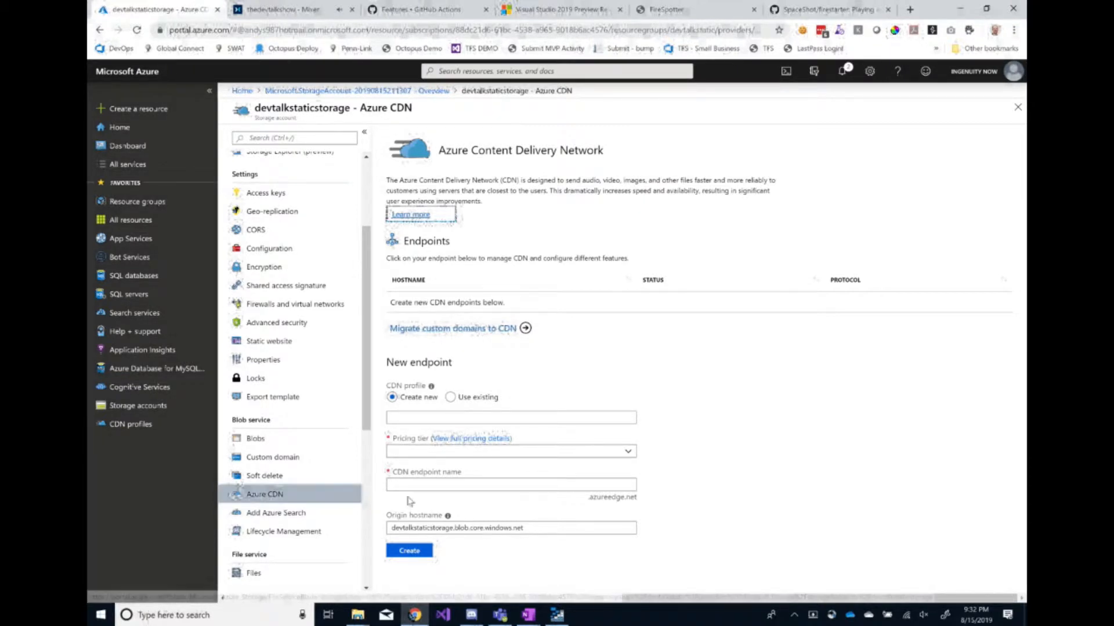
{"action": "left_click", "coordinate": [457, 421]}
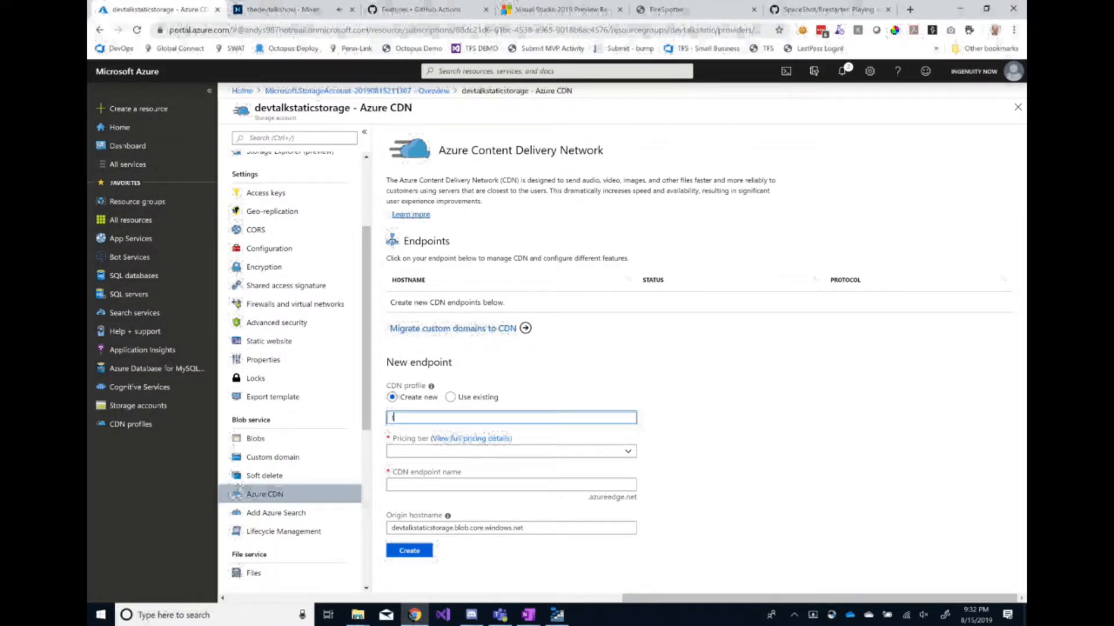
{"action": "type", "text": "devtalkcdn"}
{"action": "left_click", "coordinate": [465, 441]}
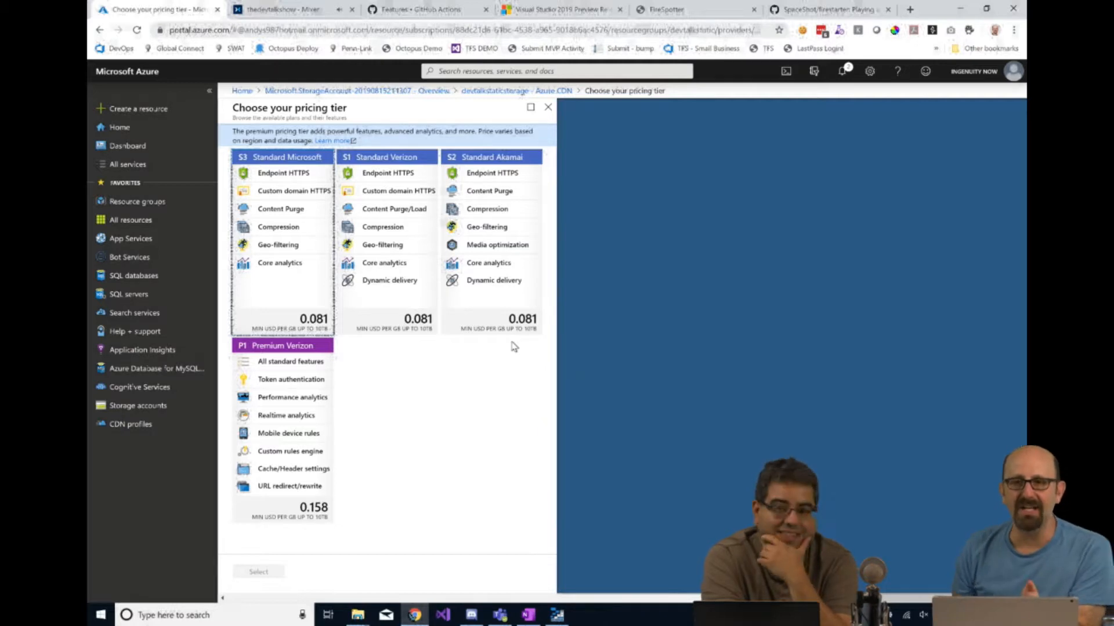
{"action": "left_click", "coordinate": [496, 251]}
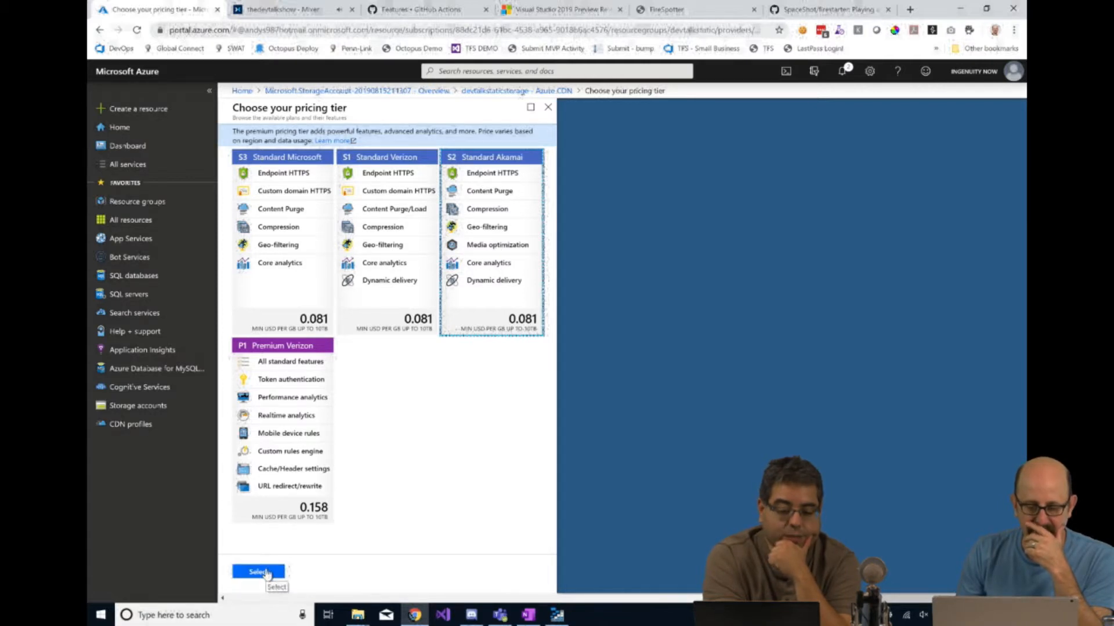
{"action": "left_click", "coordinate": [264, 572]}
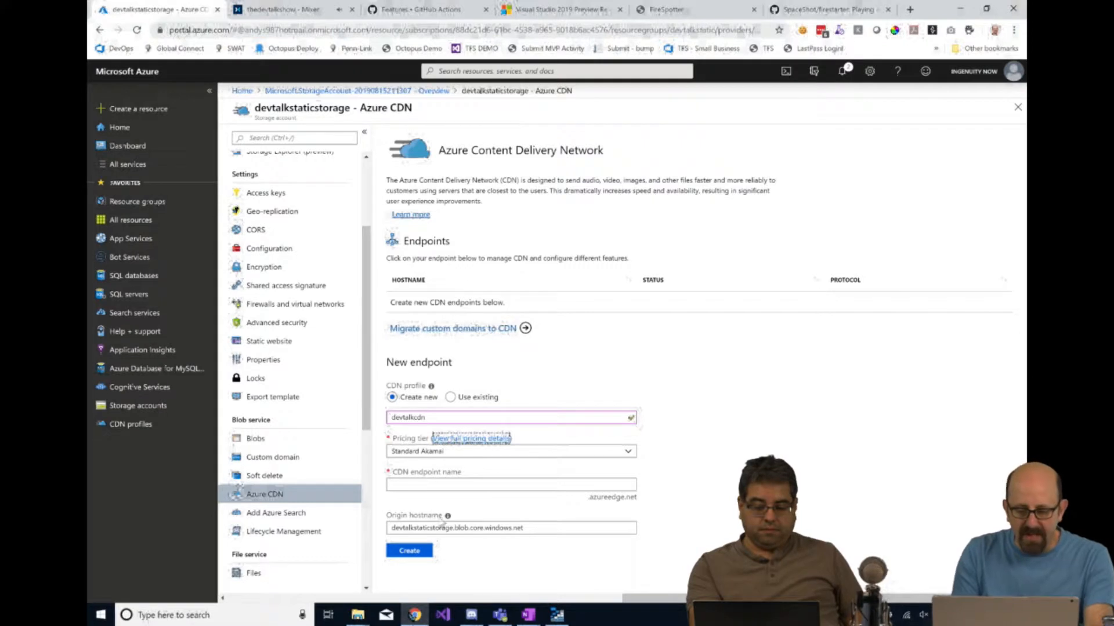
Name the new CDN endpoint devtalkendpoint
{"action": "left_click", "coordinate": [441, 485]}
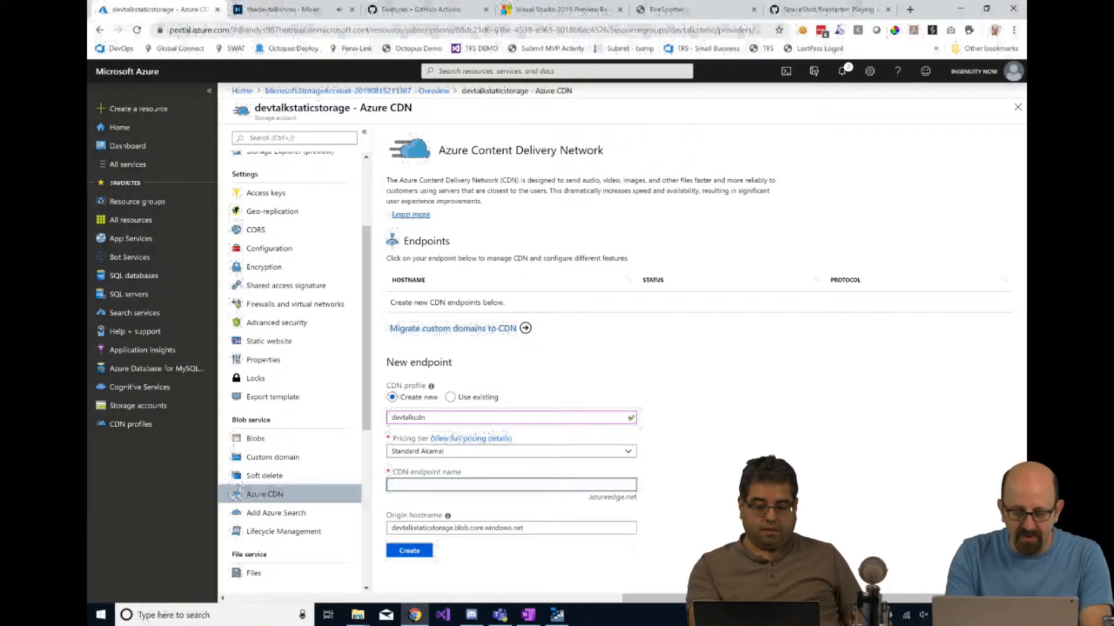
{"action": "type", "text": "devtalkendpoint"}
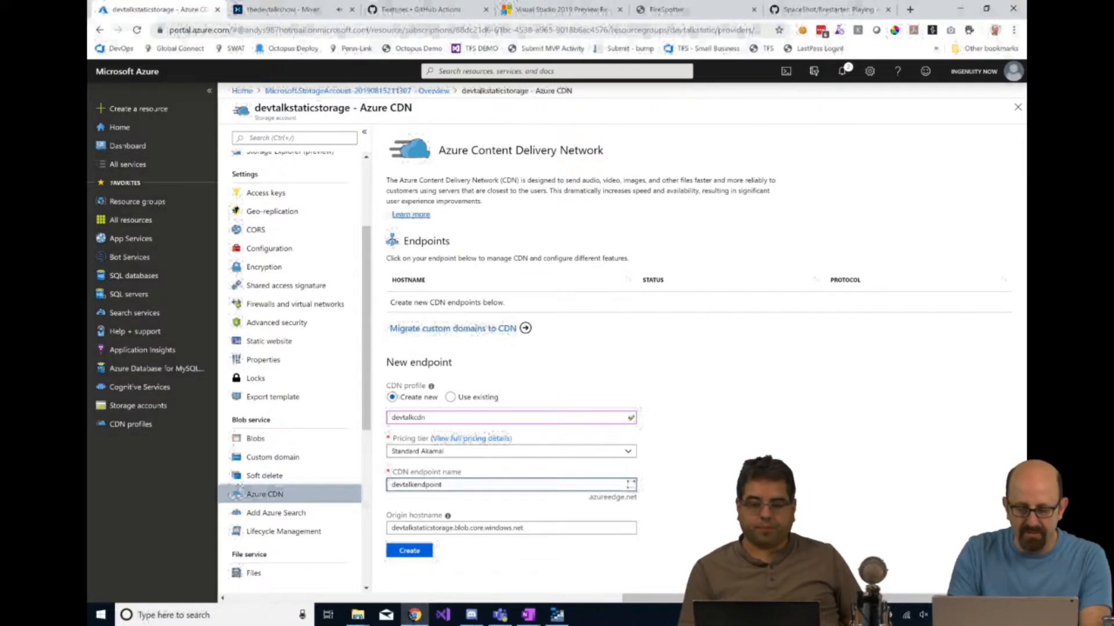
{"action": "left_click", "coordinate": [389, 529]}
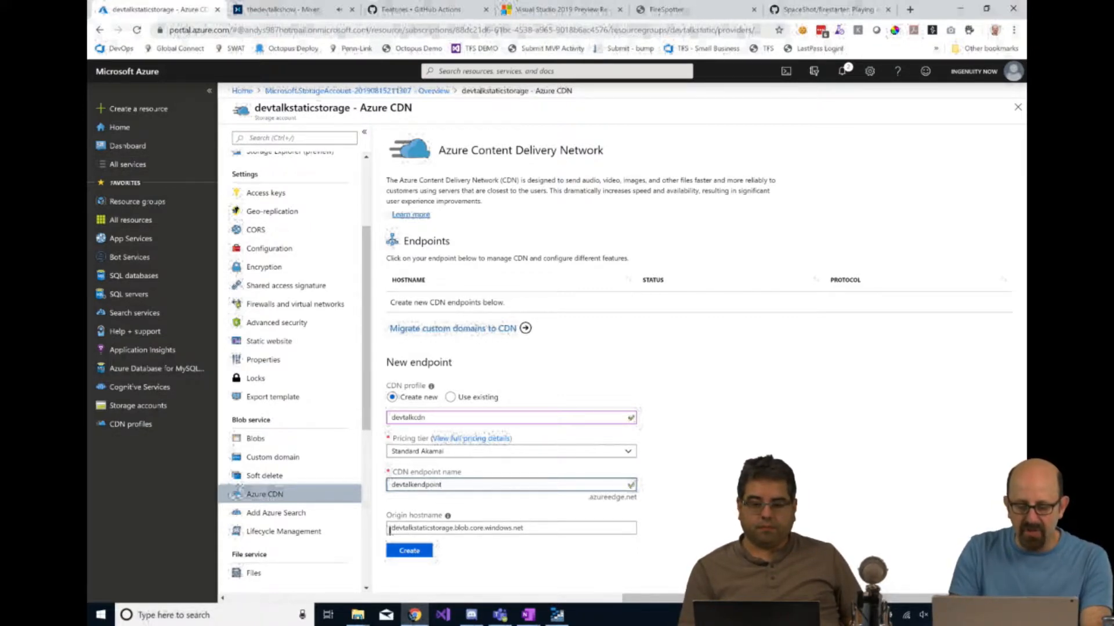
{"action": "left_click", "coordinate": [442, 485]}
Leave the CDN form for the storage account's Static website settings and copy the primary endpoint address
{"action": "left_click_drag", "start_coordinate": [389, 527], "coordinate": [537, 525]}
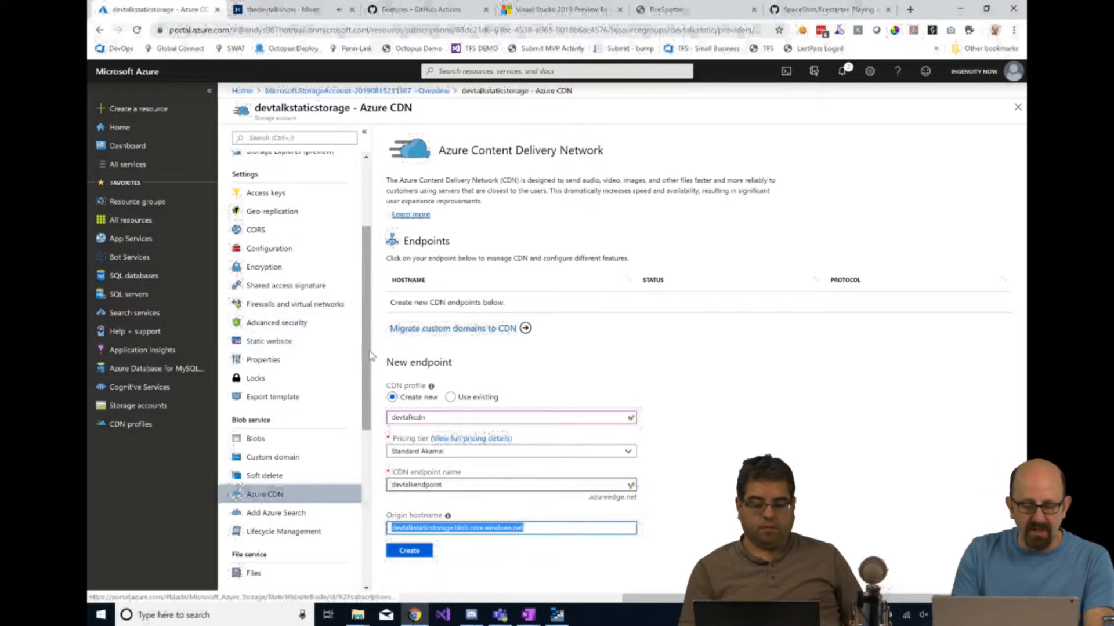
{"action": "left_click", "coordinate": [257, 345]}
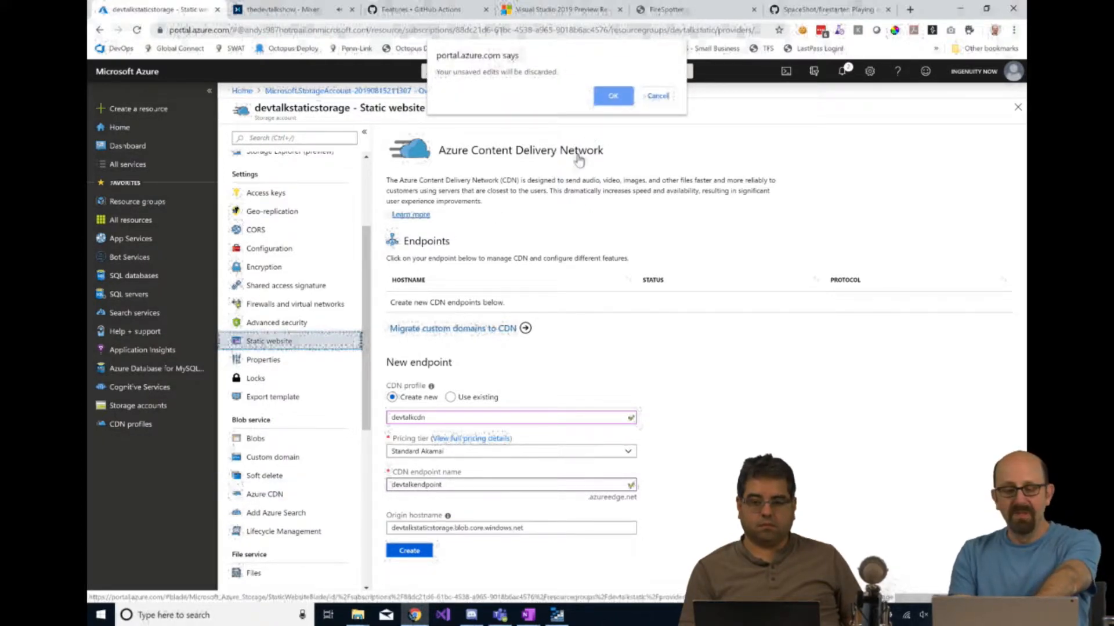
{"action": "left_click", "coordinate": [610, 99]}
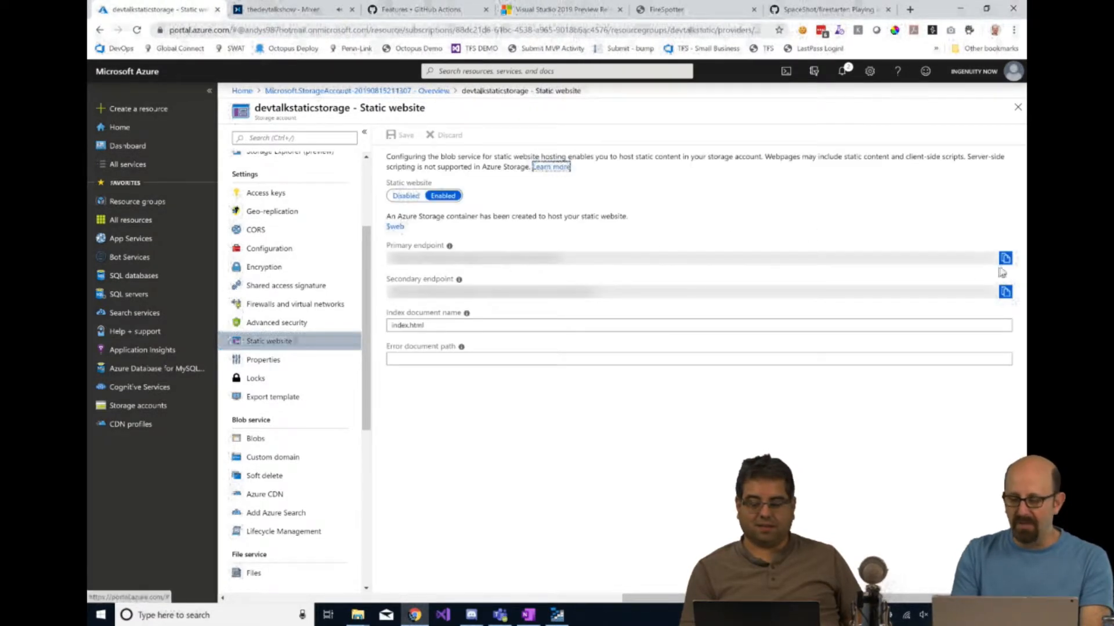
{"action": "left_click", "coordinate": [1006, 258]}
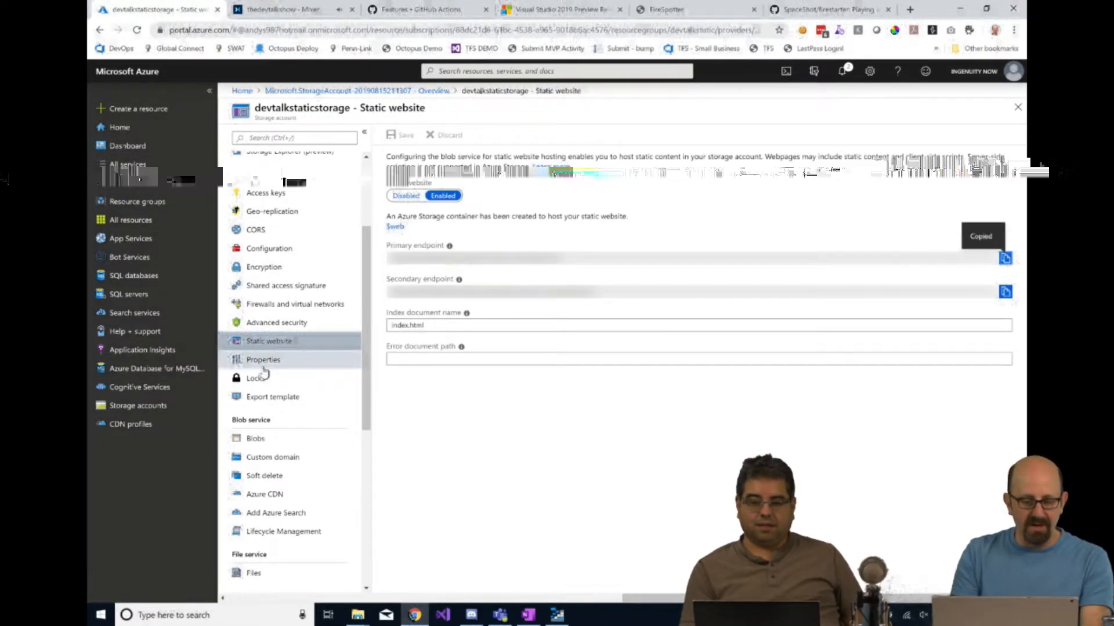
Return to Azure CDN, set the origin hostname to devtalkstaticstorage.z22.web.core.windows.net without protocol or trailing slash, and create the endpoint
{"action": "left_click", "coordinate": [261, 497]}
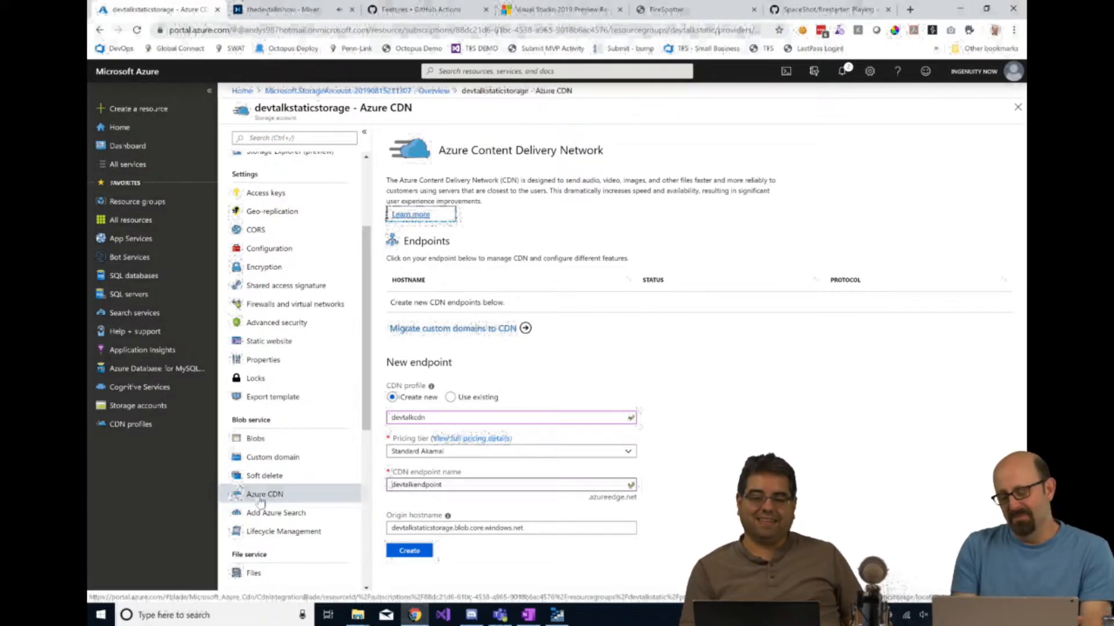
{"action": "left_click_drag", "start_coordinate": [525, 528], "coordinate": [374, 556]}
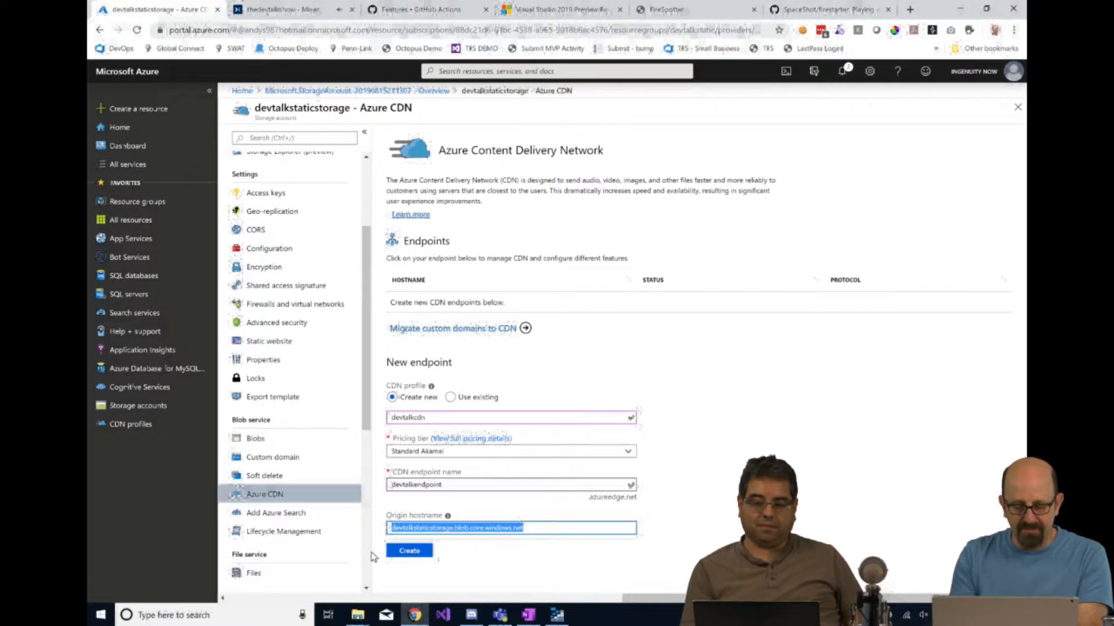
{"action": "key", "text": "ctrl+v"}
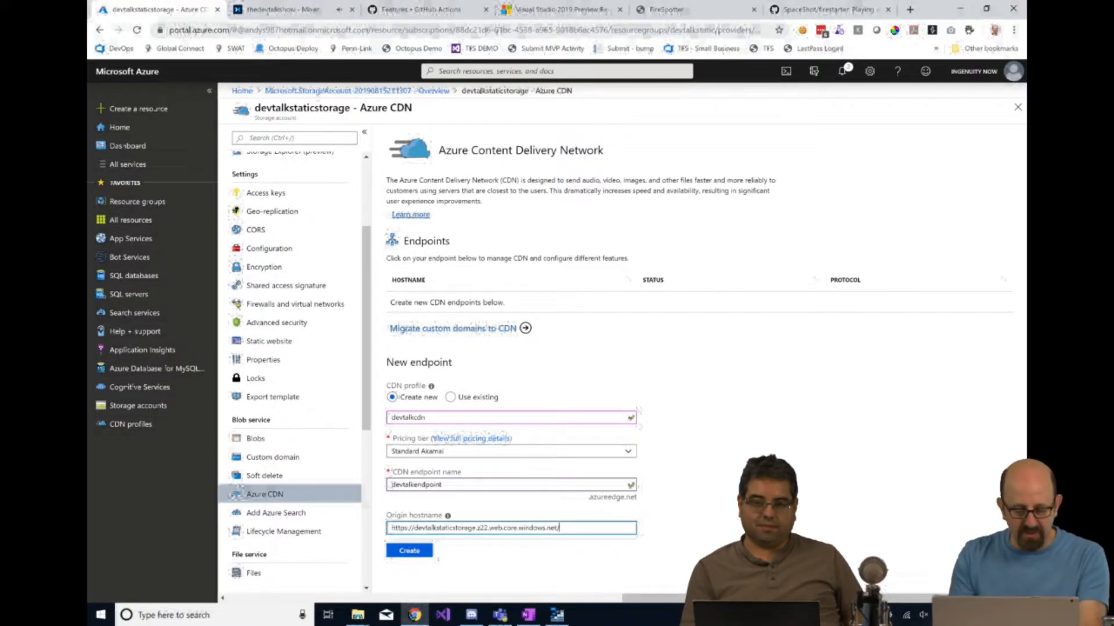
{"action": "key", "text": "ctrl+z"}
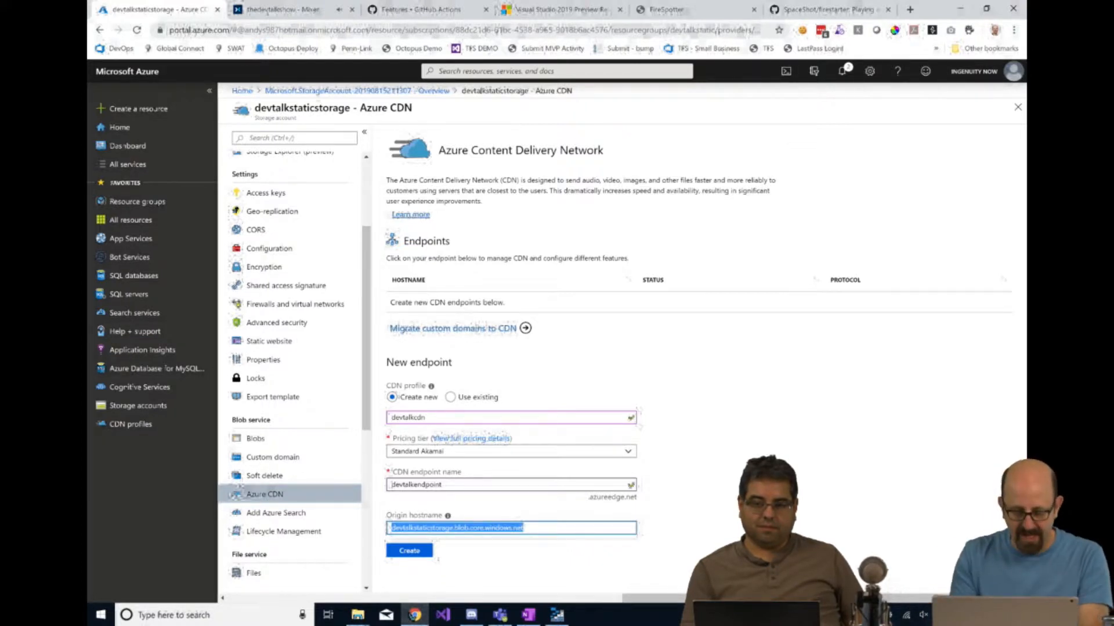
{"action": "key", "text": "ctrl+v"}
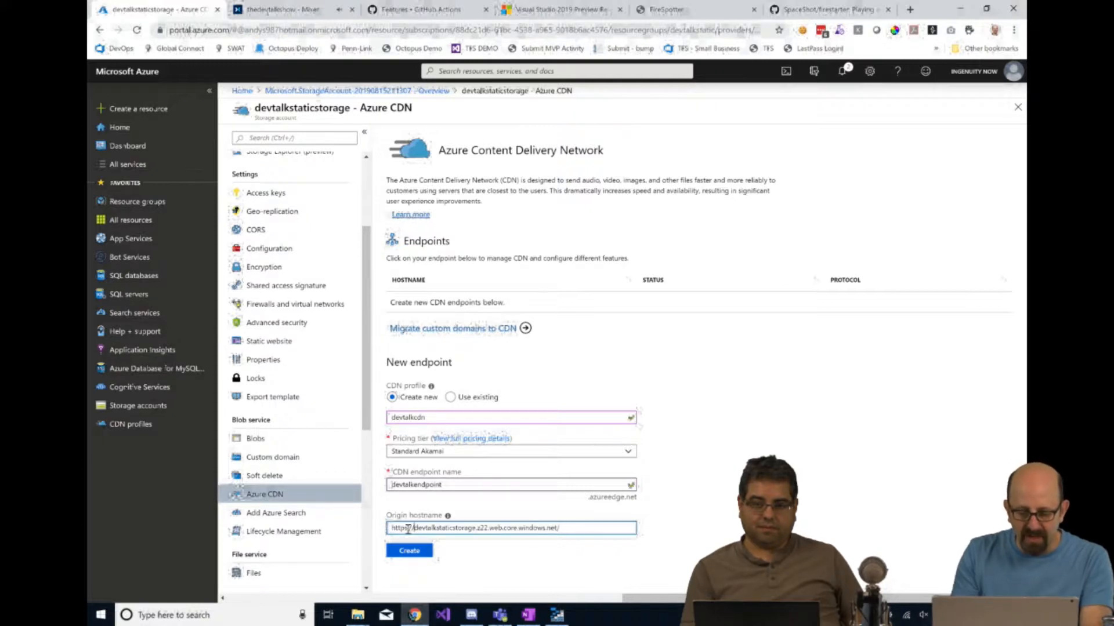
{"action": "left_click_drag", "start_coordinate": [413, 528], "coordinate": [342, 527]}
{"action": "key", "text": "Delete"}
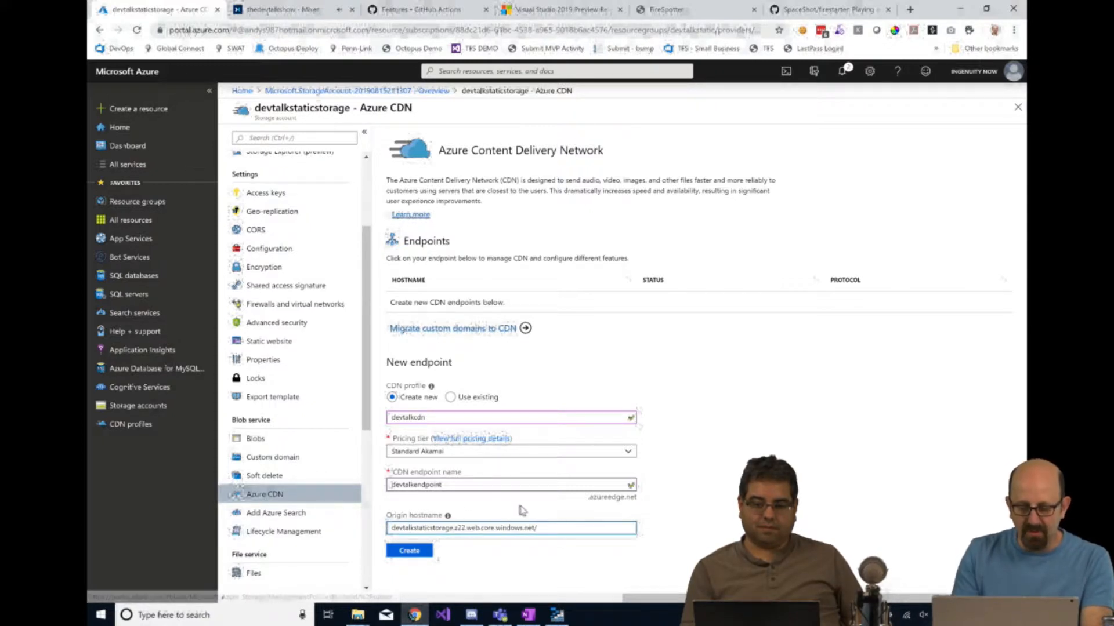
{"action": "key", "text": "BackSpace"}
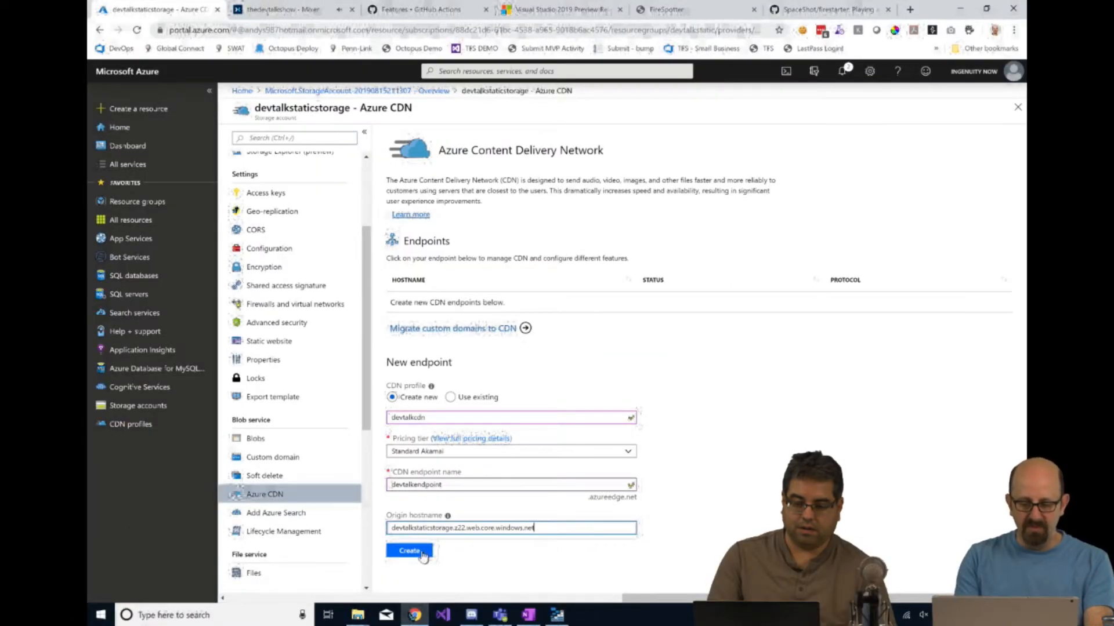
{"action": "left_click", "coordinate": [423, 555]}
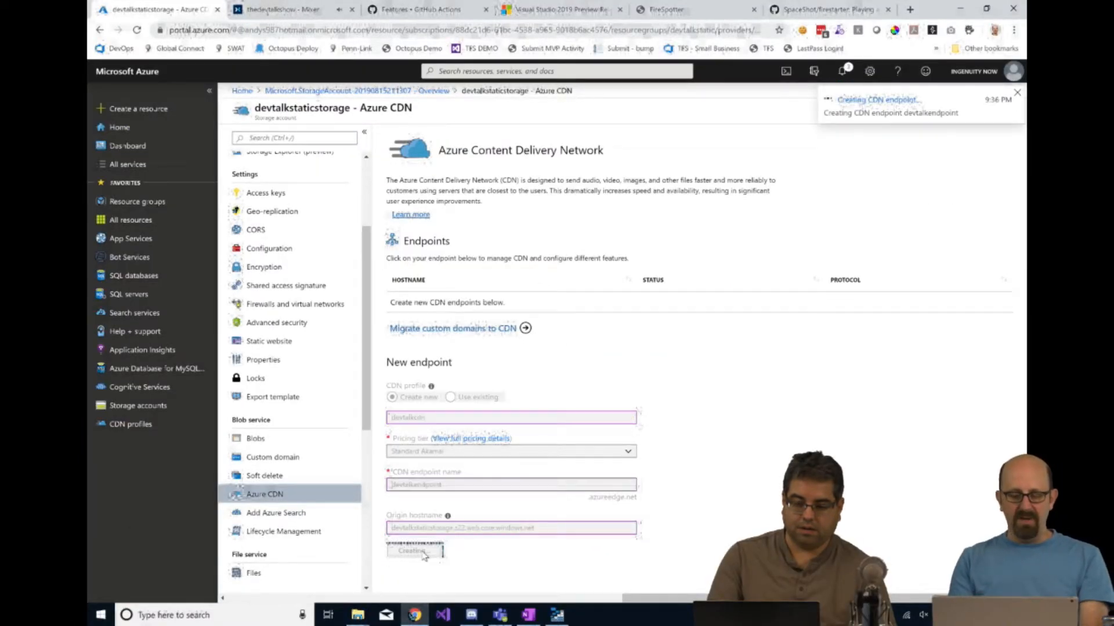
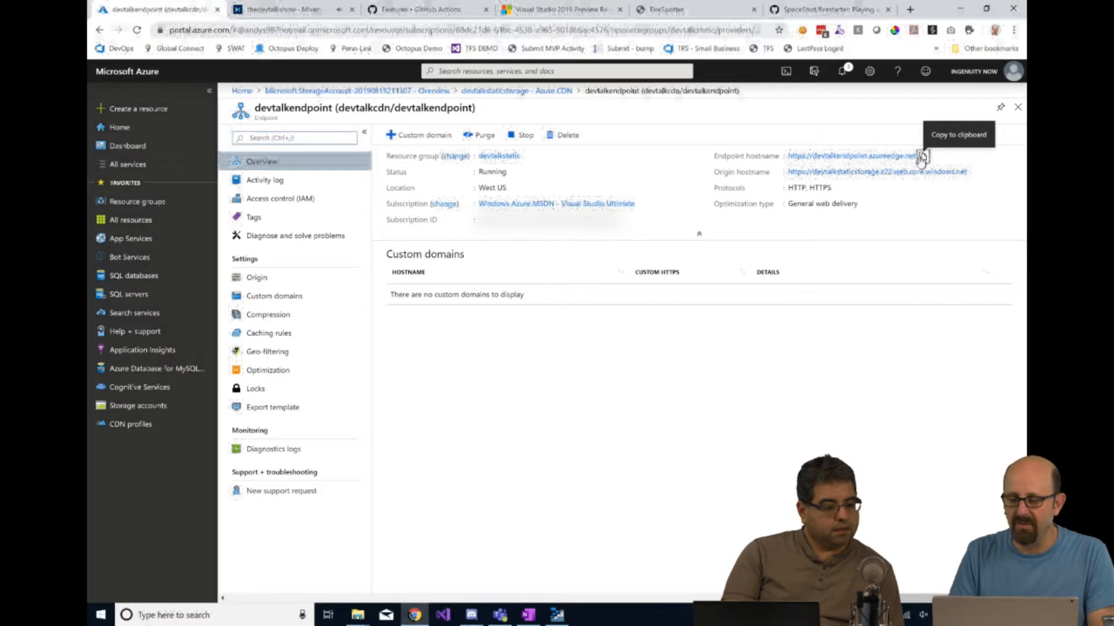
{"action": "left_click", "coordinate": [830, 9]}
{"action": "key", "text": "ctrl+l"}
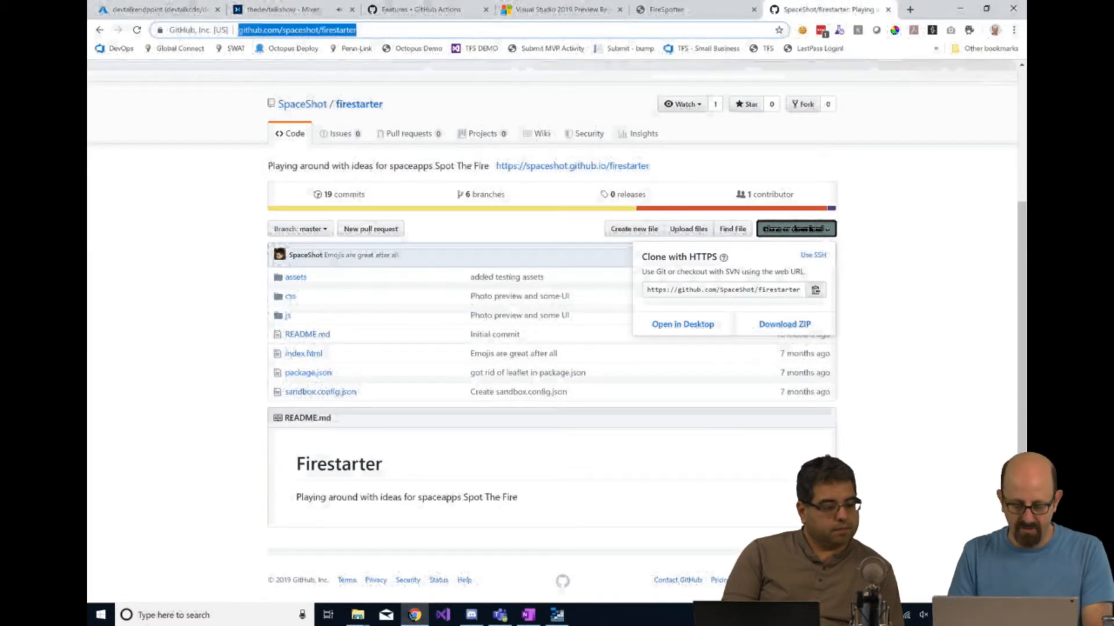
{"action": "type", "text": "https://devtalkendpoint.azureedge.net/"}
{"action": "key", "text": "Return"}
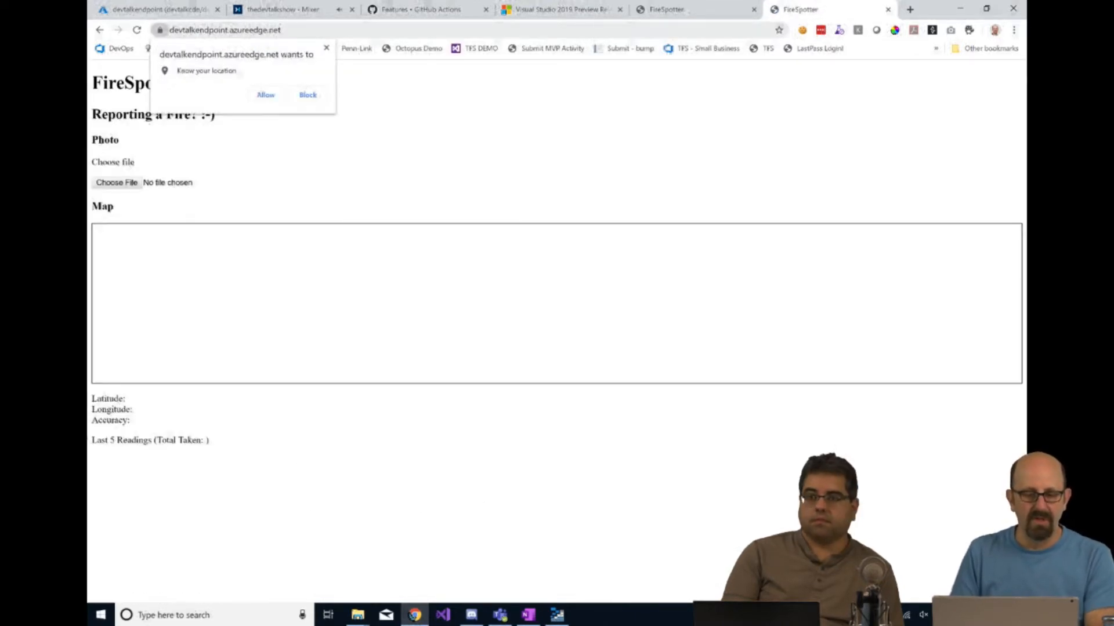
{"action": "left_click", "coordinate": [267, 95]}
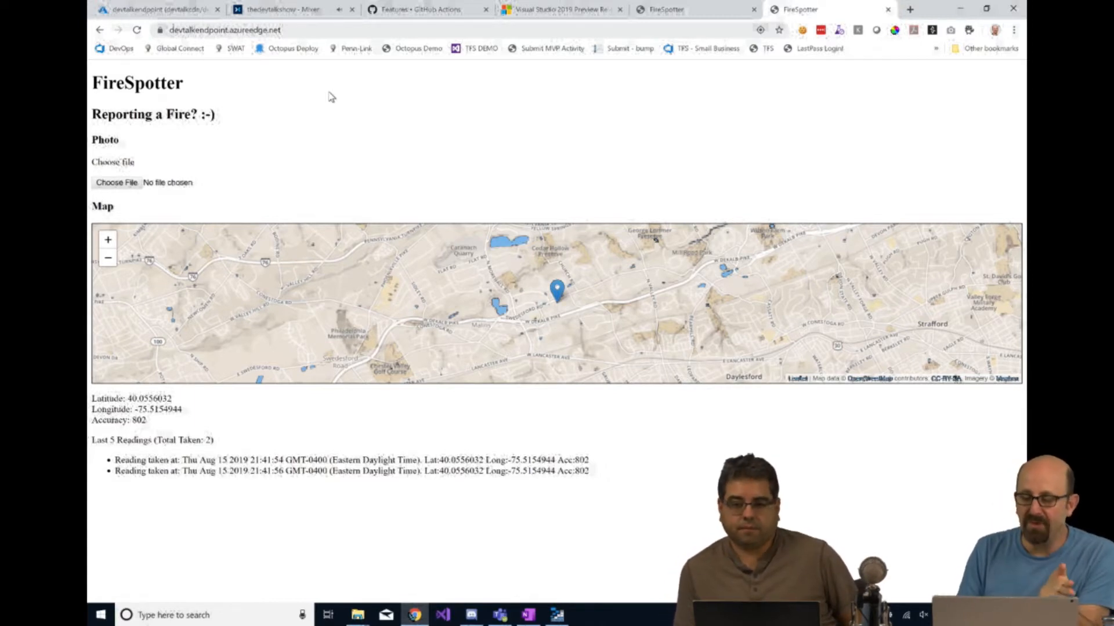
Back in the Azure portal, try to add firespotter.net as devtalkendpoint's custom hostname and check the validation message
{"action": "left_click", "coordinate": [167, 9]}
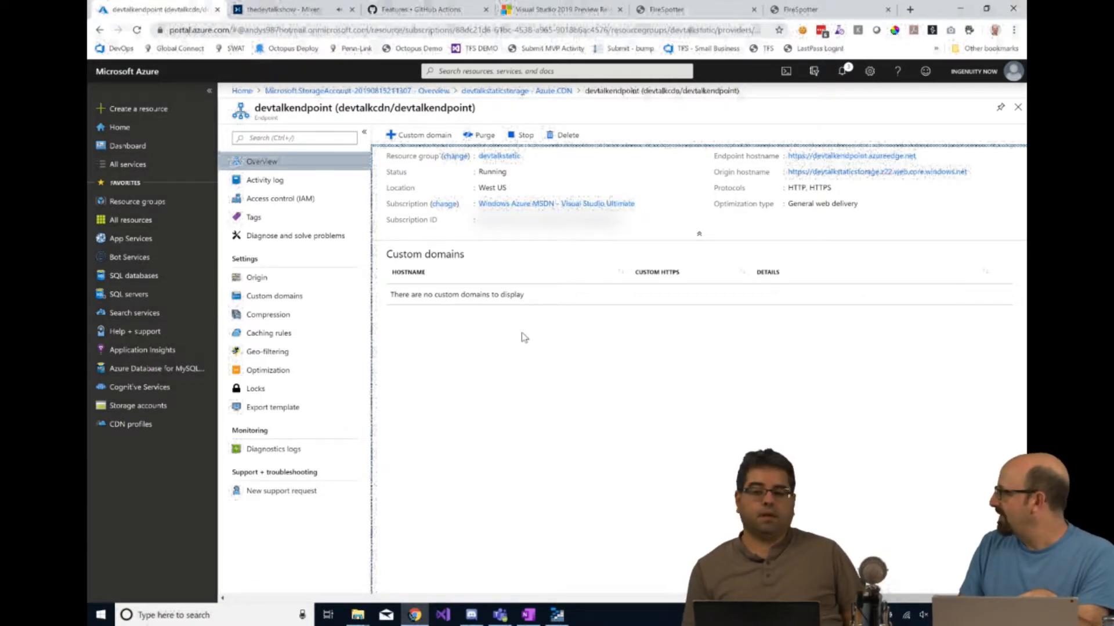
{"action": "left_click", "coordinate": [417, 139]}
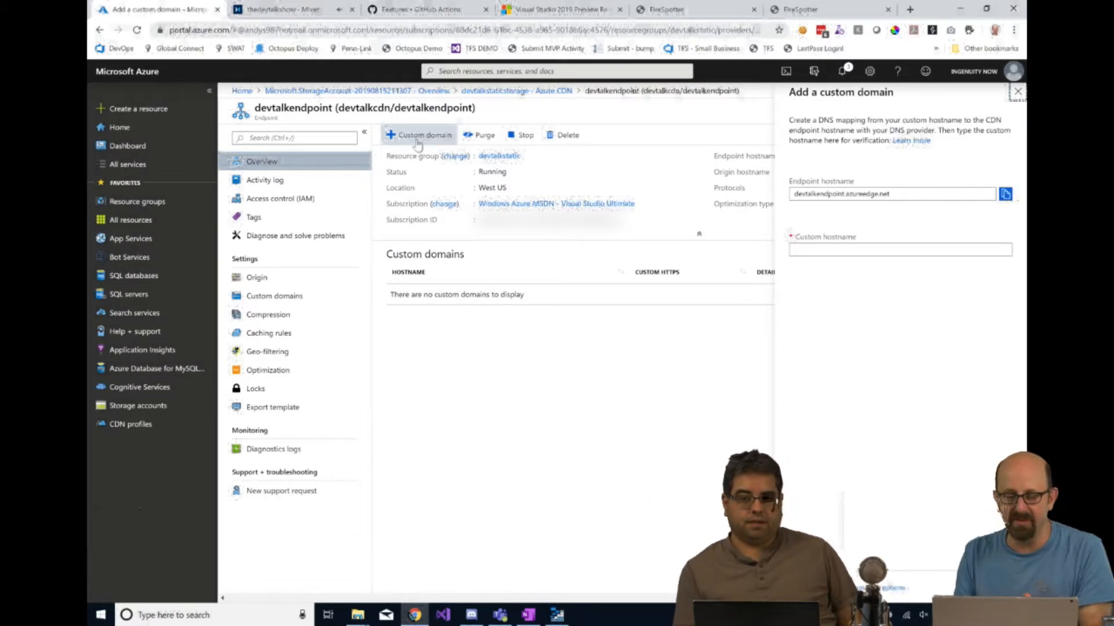
{"action": "key", "text": "Tab"}
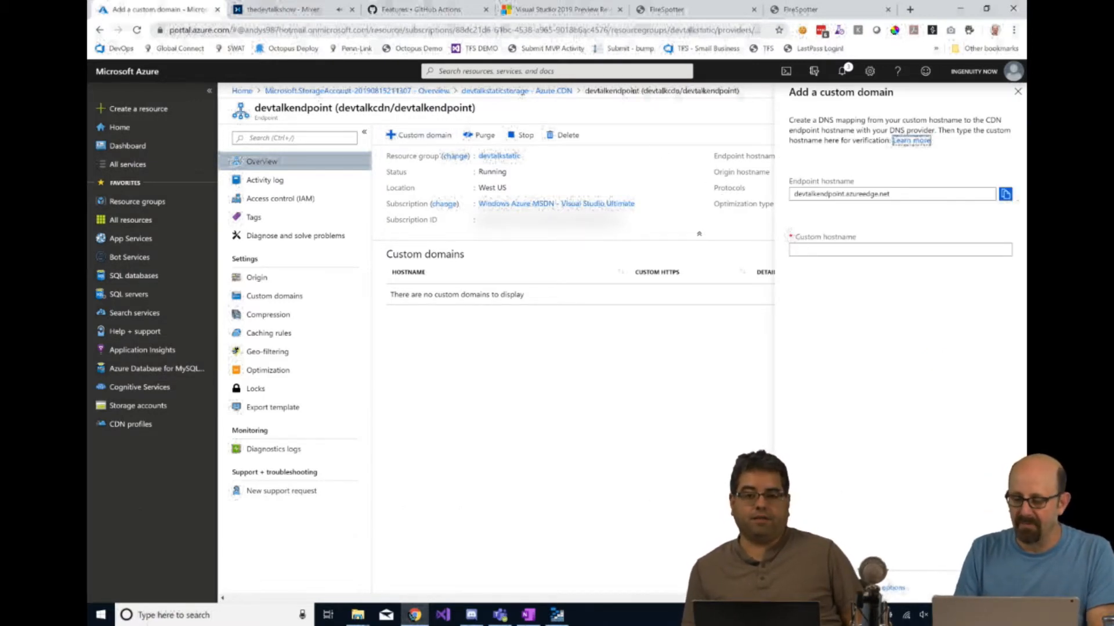
{"action": "key", "text": "Tab"}
{"action": "type", "text": "fire"}
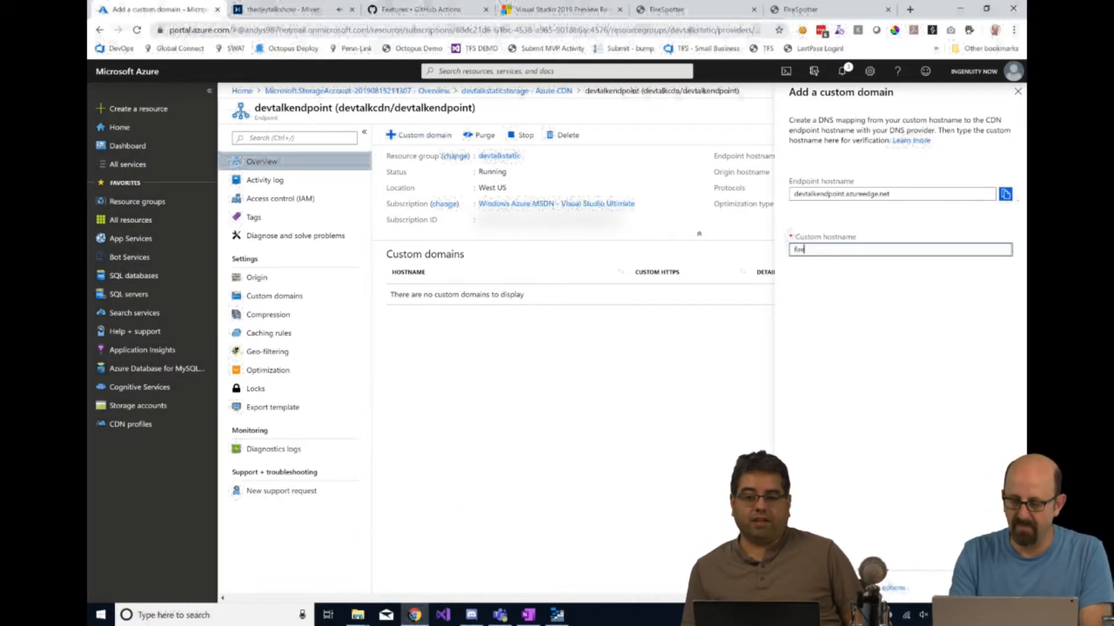
{"action": "type", "text": "spotter"}
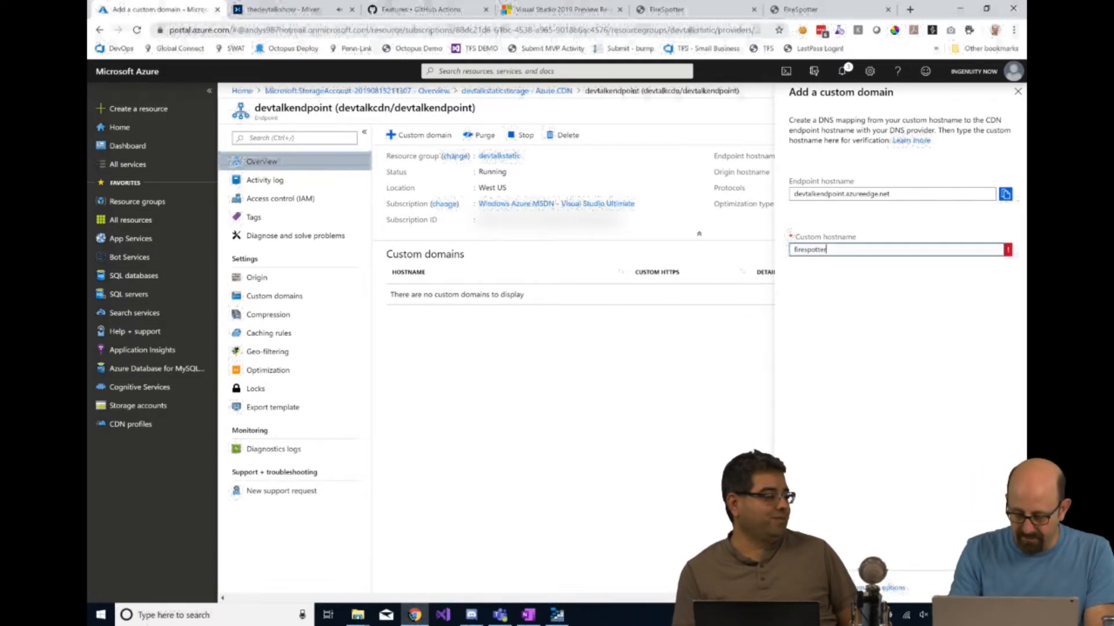
{"action": "type", "text": ".net"}
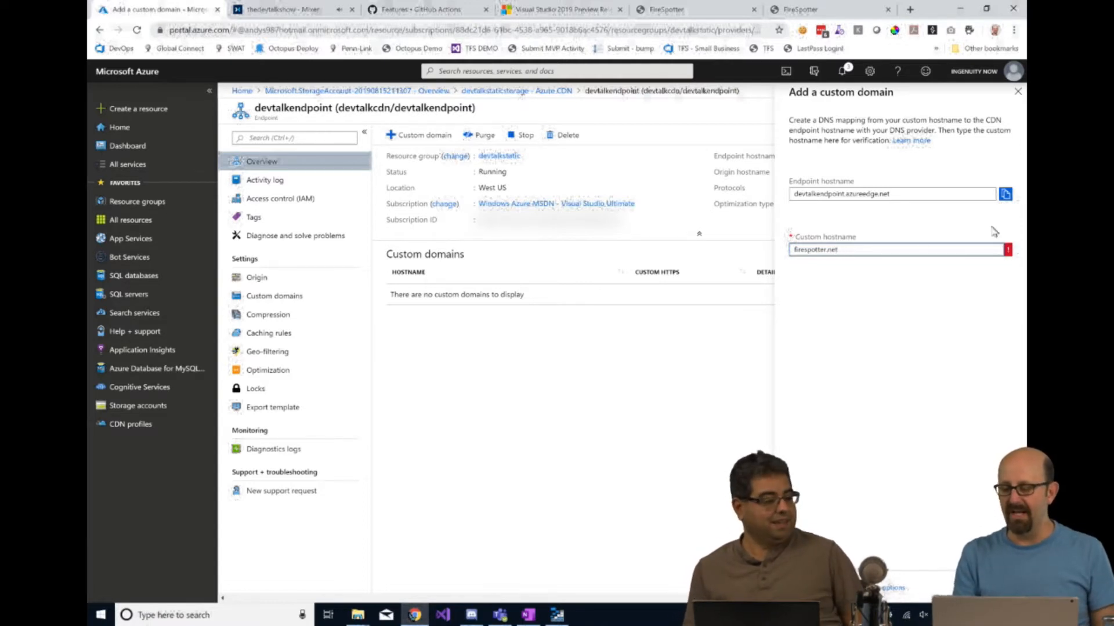
{"action": "mouse_move", "coordinate": [1008, 259]}
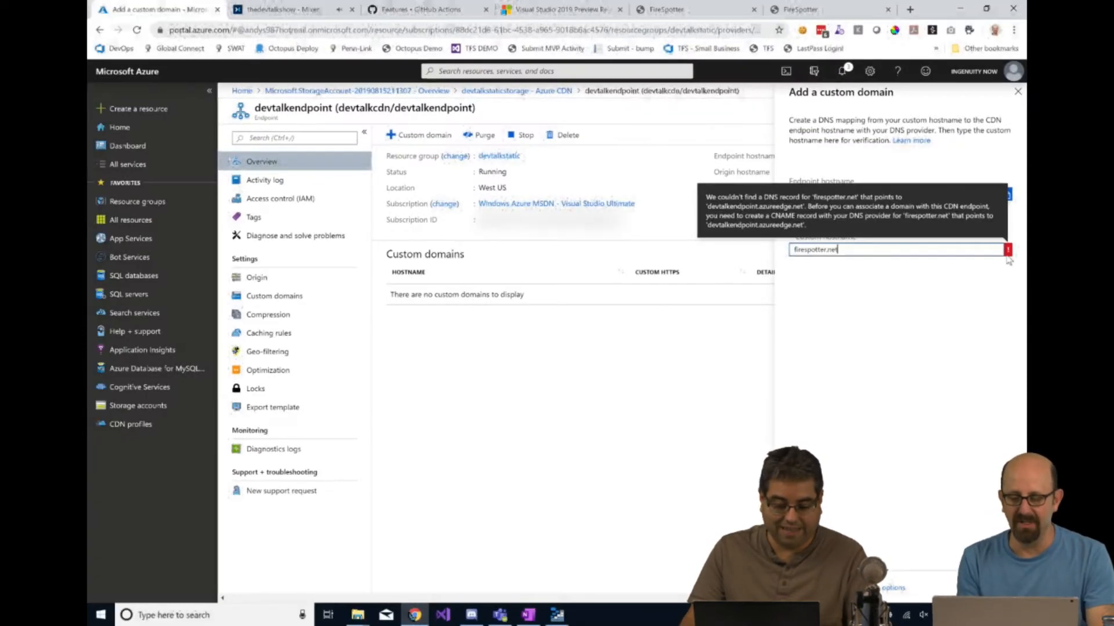
{"action": "left_click", "coordinate": [910, 298]}
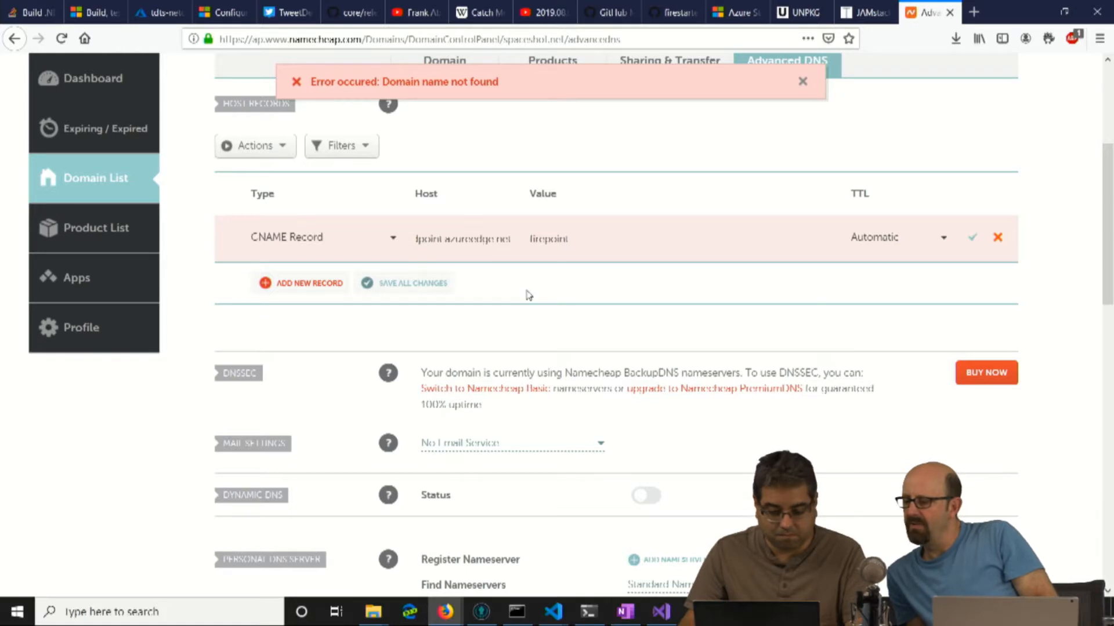
{"action": "scroll", "coordinate": [718, 235], "scroll_direction": "up", "scroll_amount": 2}
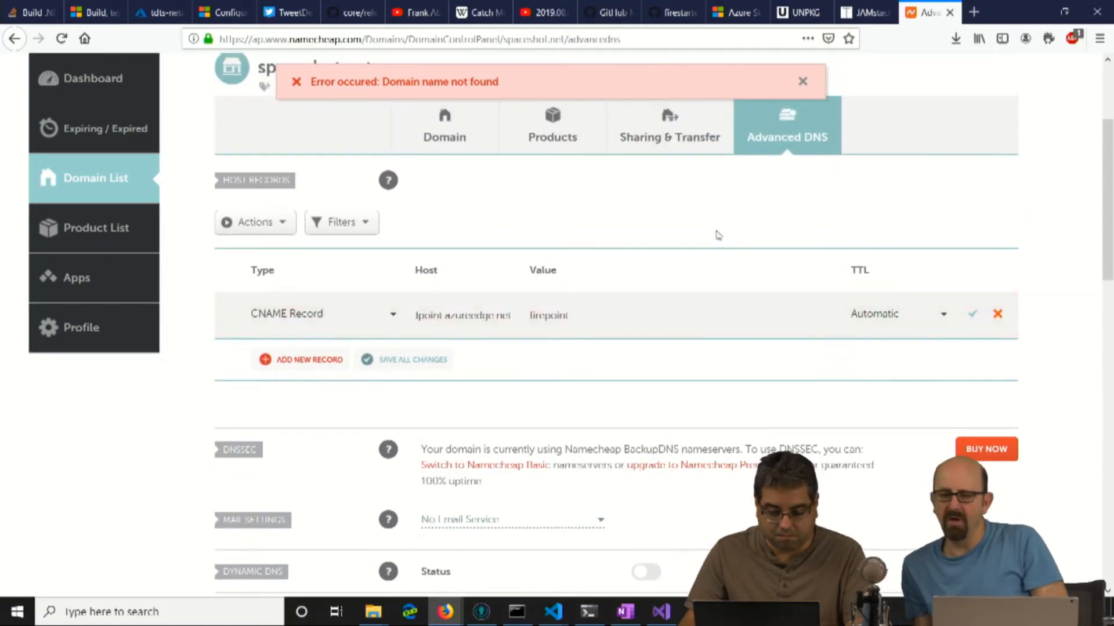
In Namecheap's advanced DNS for spaceshot.net, retry saving the CNAME record with the CDN endpoint address as host and firepoint as value
{"action": "scroll", "coordinate": [725, 235], "scroll_direction": "up", "scroll_amount": 1}
{"action": "scroll", "coordinate": [727, 233], "scroll_direction": "down", "scroll_amount": 3}
{"action": "scroll", "coordinate": [725, 235], "scroll_direction": "down", "scroll_amount": 2}
{"action": "scroll", "coordinate": [722, 237], "scroll_direction": "up", "scroll_amount": 2}
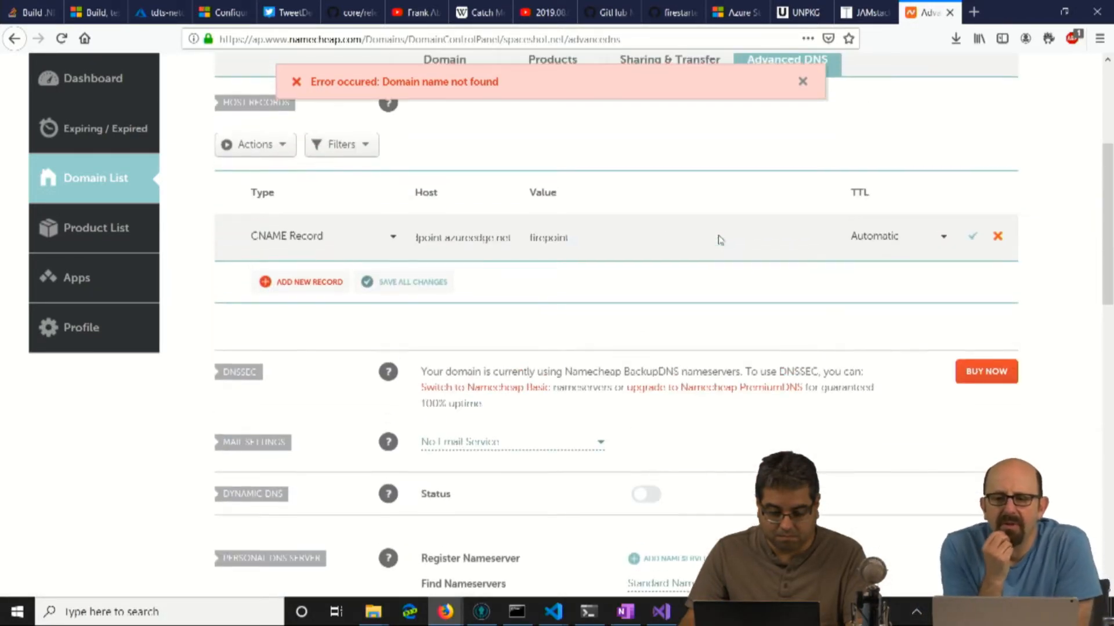
{"action": "left_click", "coordinate": [409, 289]}
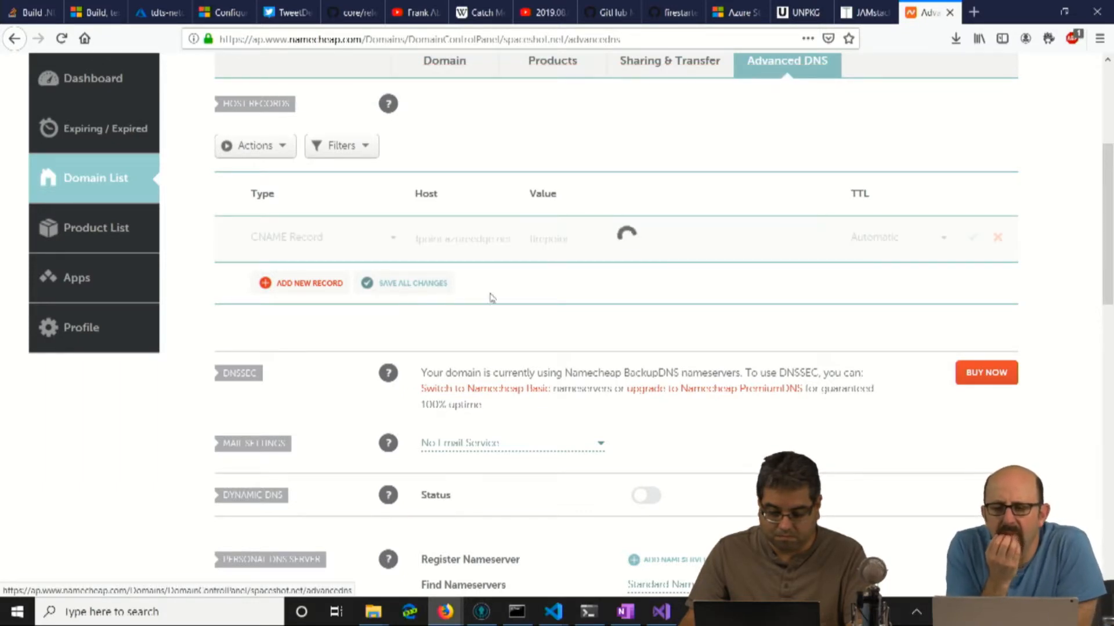
{"action": "left_click", "coordinate": [943, 246]}
{"action": "left_click", "coordinate": [943, 248]}
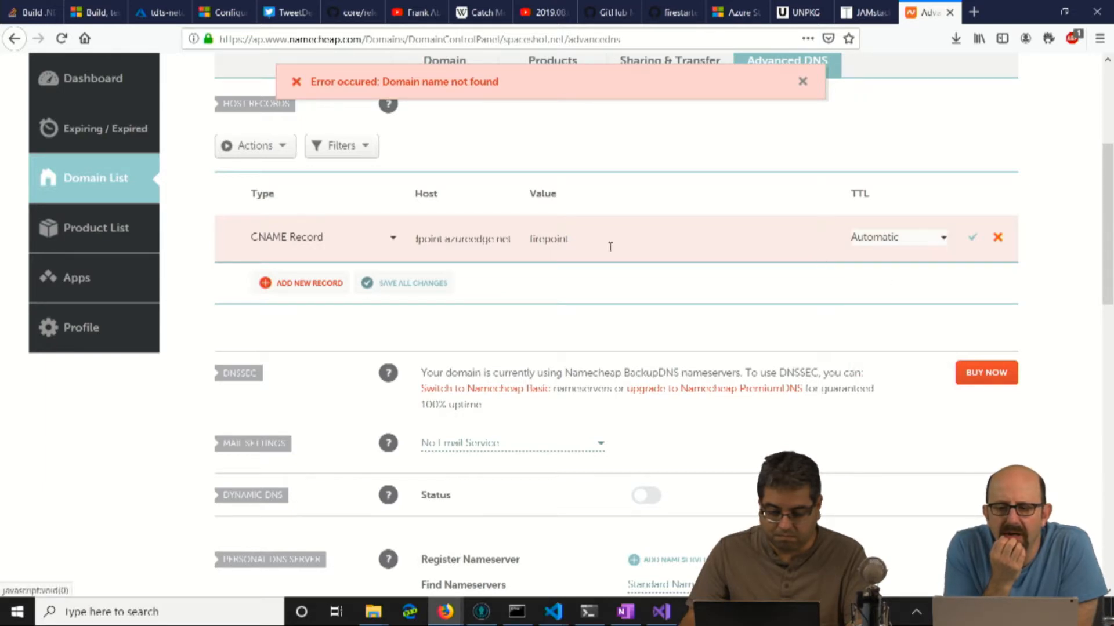
Clear the CNAME record's value and move devtalkendpoint.azureedge.net from the host to the value
{"action": "left_click_drag", "start_coordinate": [575, 242], "coordinate": [520, 241]}
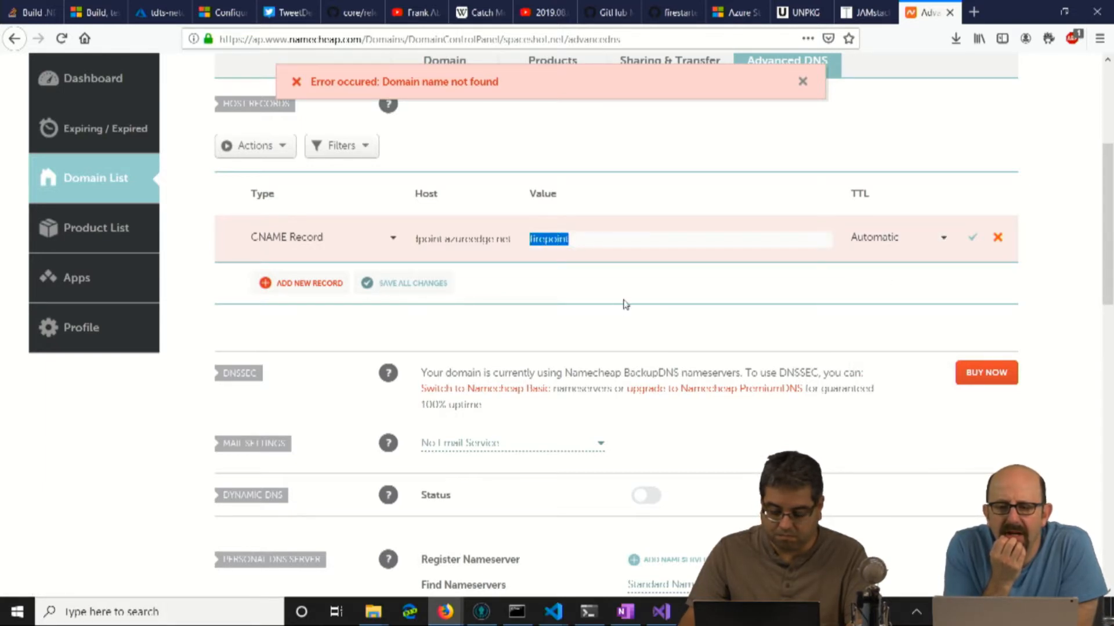
{"action": "key", "text": "BackSpace"}
{"action": "left_click", "coordinate": [466, 238]}
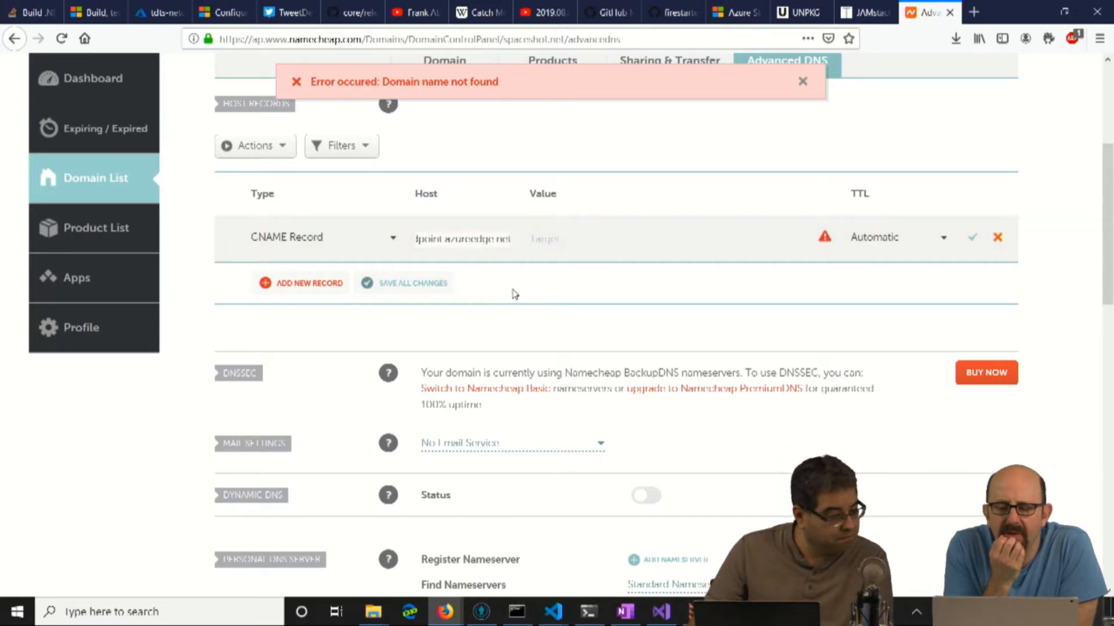
{"action": "key", "text": "Home"}
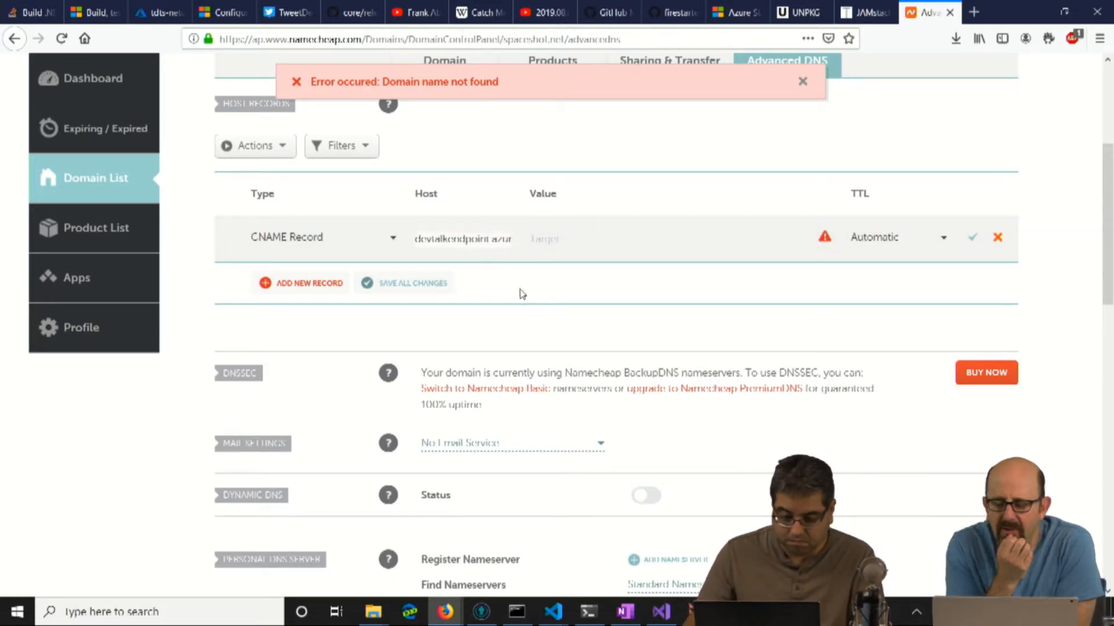
{"action": "left_click_drag", "start_coordinate": [419, 239], "coordinate": [539, 246]}
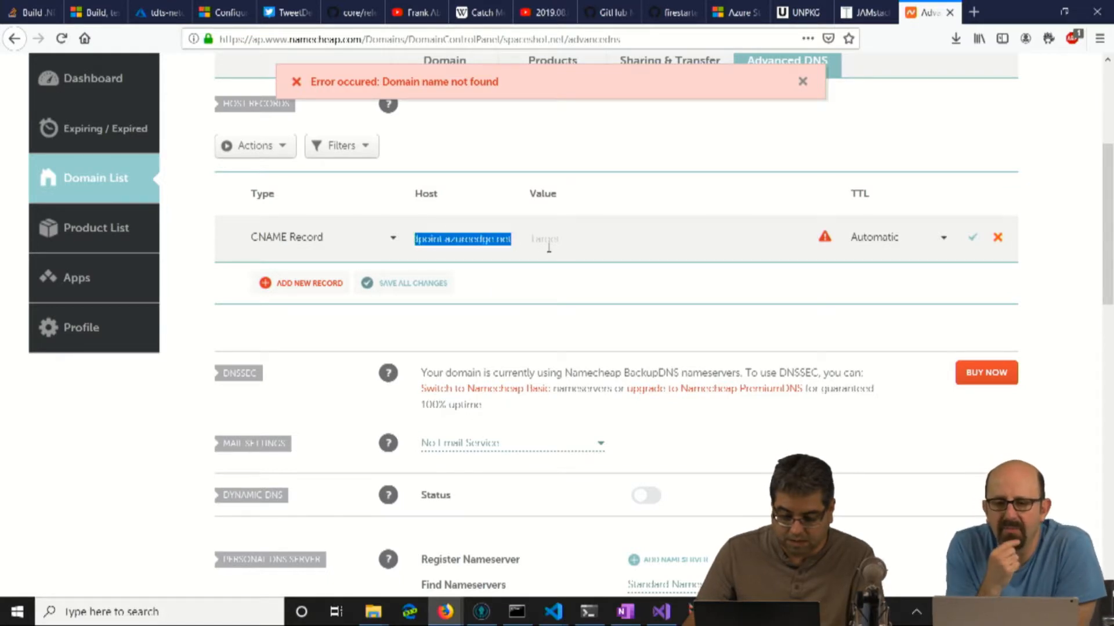
{"action": "left_click", "coordinate": [479, 239]}
{"action": "key", "text": "Home"}
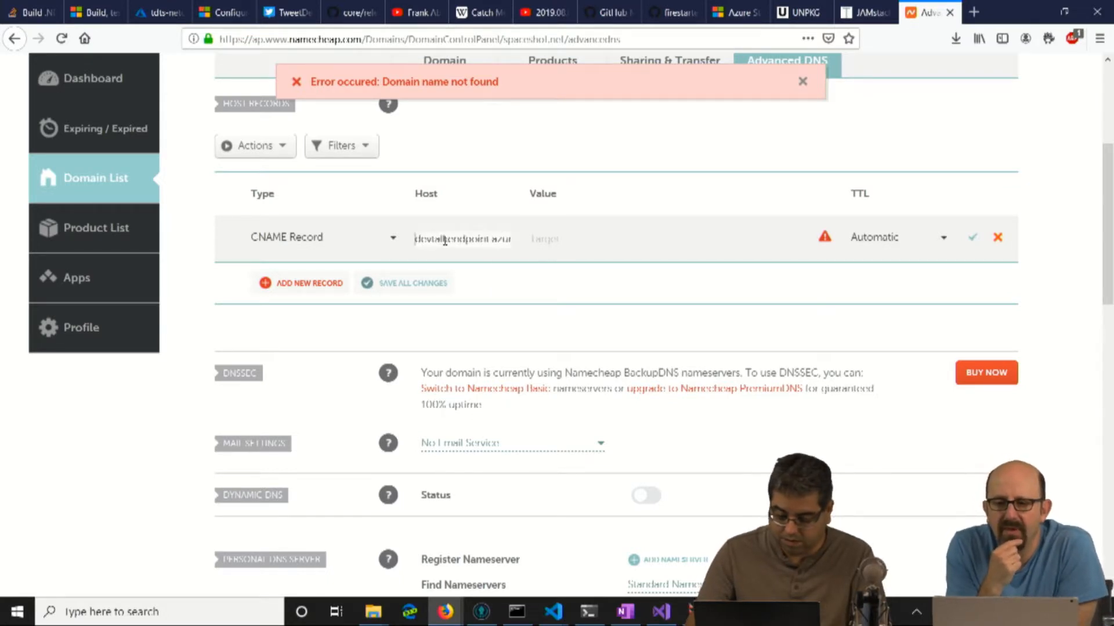
{"action": "key", "text": "shift+End"}
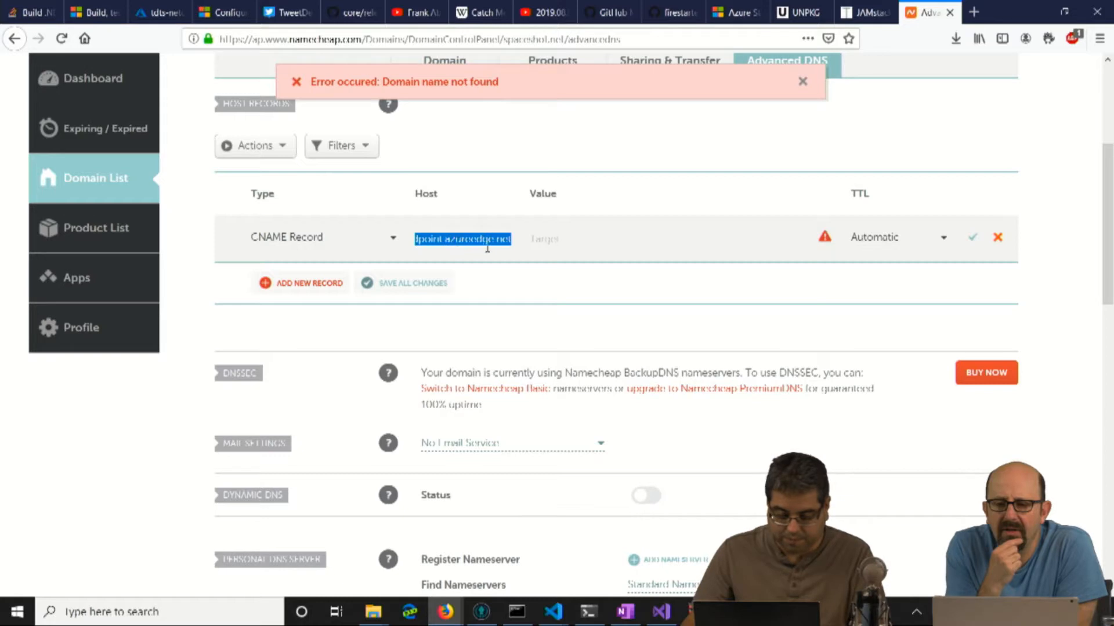
{"action": "key", "text": "ctrl+x"}
{"action": "left_click", "coordinate": [597, 239]}
{"action": "key", "text": "ctrl+v"}
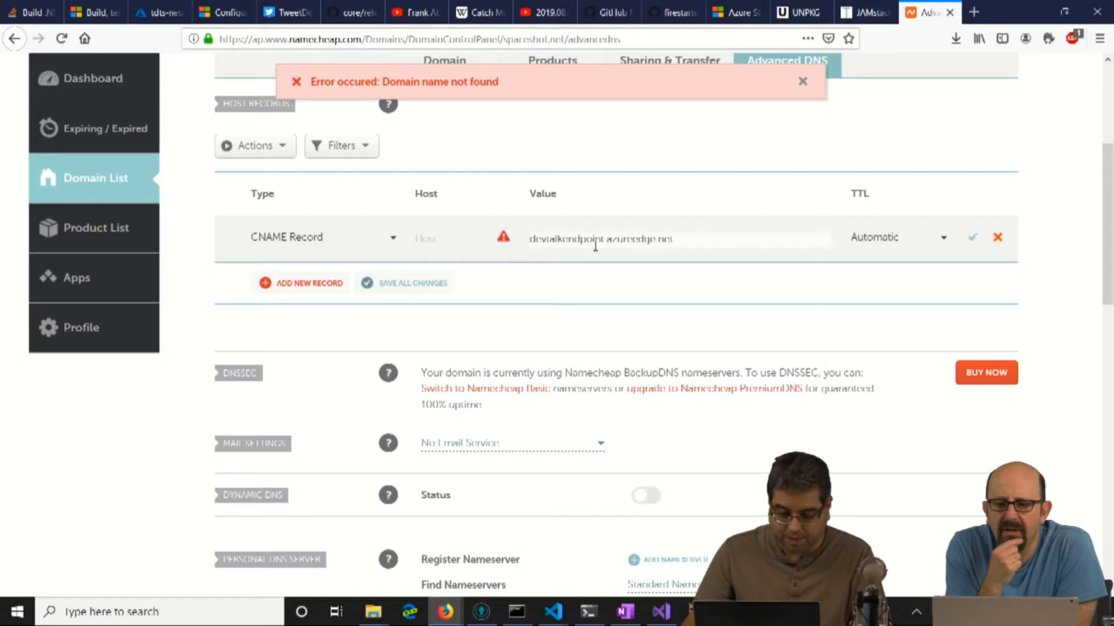
Set the CNAME record's host to firestarter and try to save the record
{"action": "left_click", "coordinate": [444, 238]}
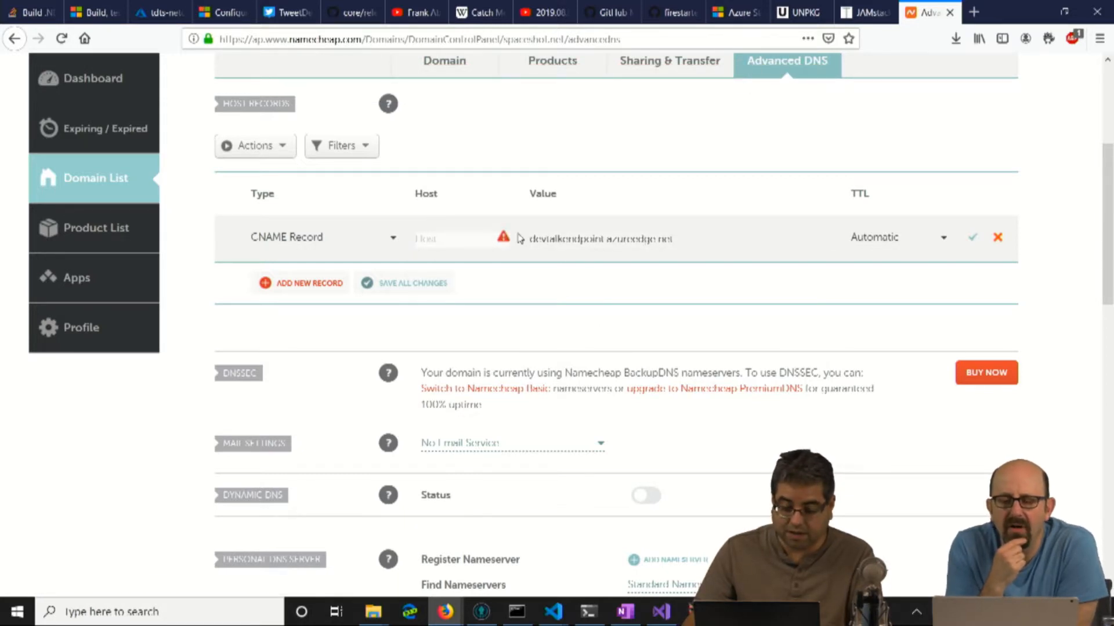
{"action": "mouse_move", "coordinate": [503, 238]}
{"action": "type", "text": "tir"}
{"action": "type", "text": "estarter"}
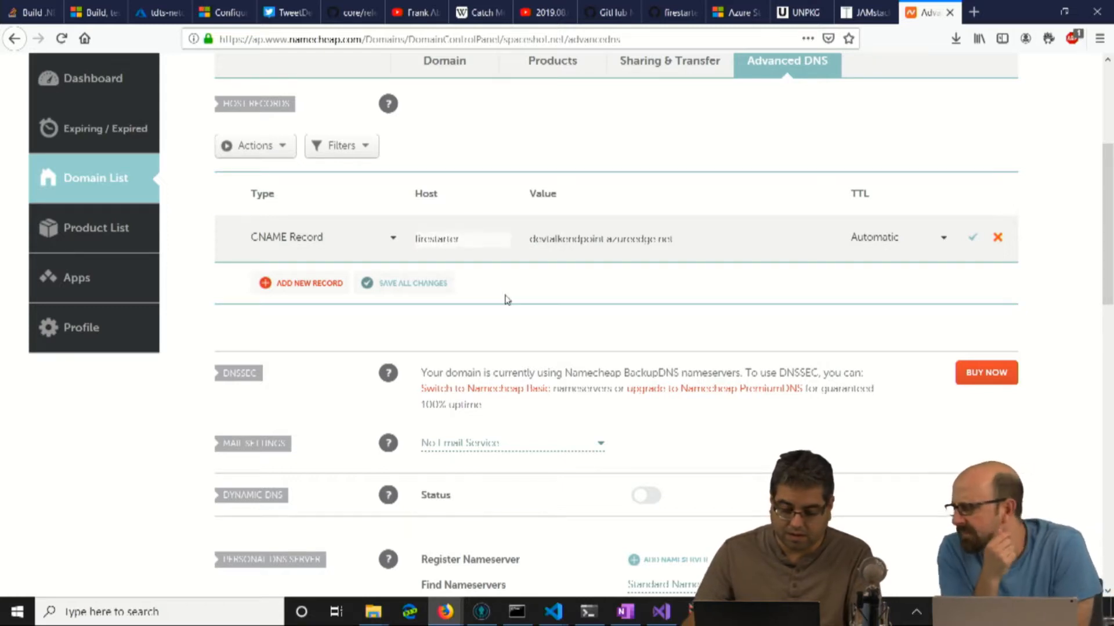
{"action": "left_click", "coordinate": [972, 238]}
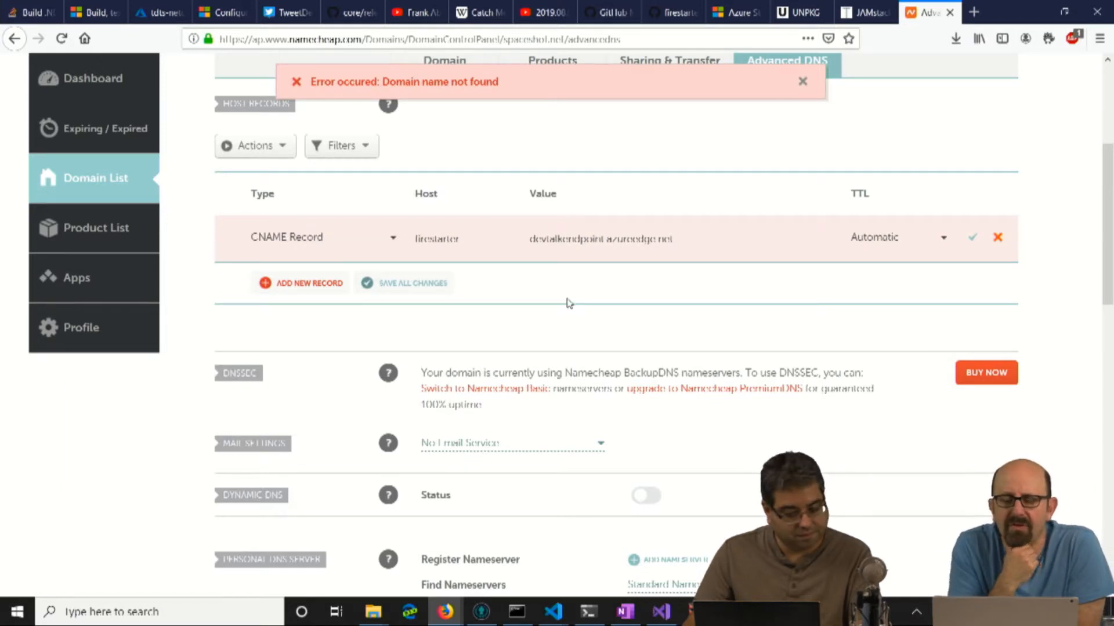
Try saving the CNAME record with firestarter.spaceshot.net as host, and remove the domain suffix again
{"action": "left_click", "coordinate": [477, 241]}
{"action": "type", "text": ".spaceshot.net"}
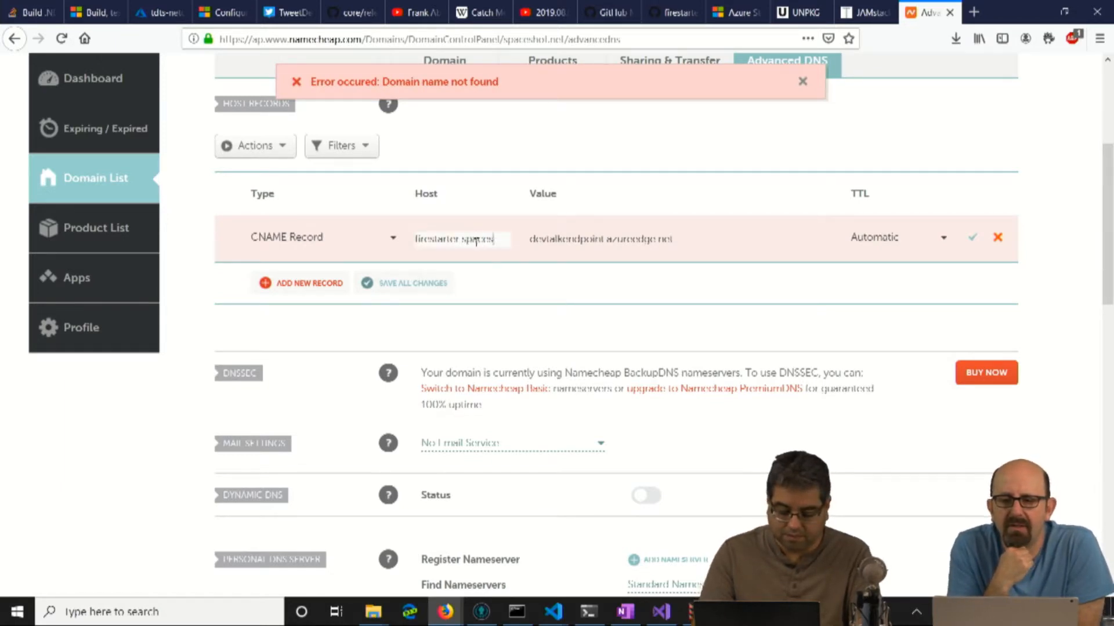
{"action": "left_click", "coordinate": [972, 237]}
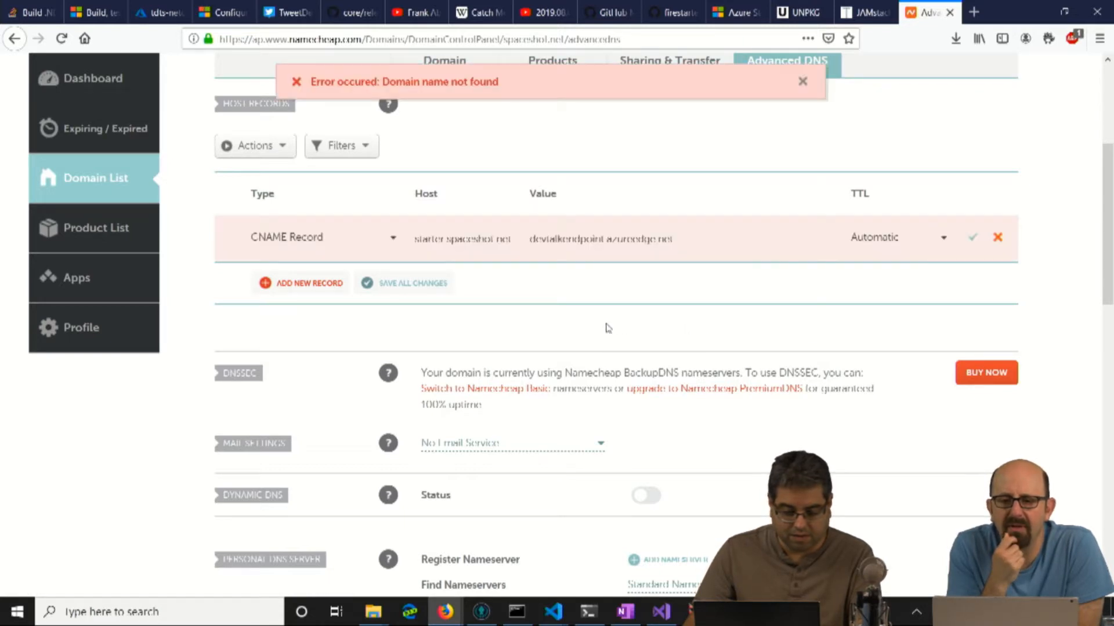
{"action": "left_click_drag", "start_coordinate": [447, 239], "coordinate": [597, 259]}
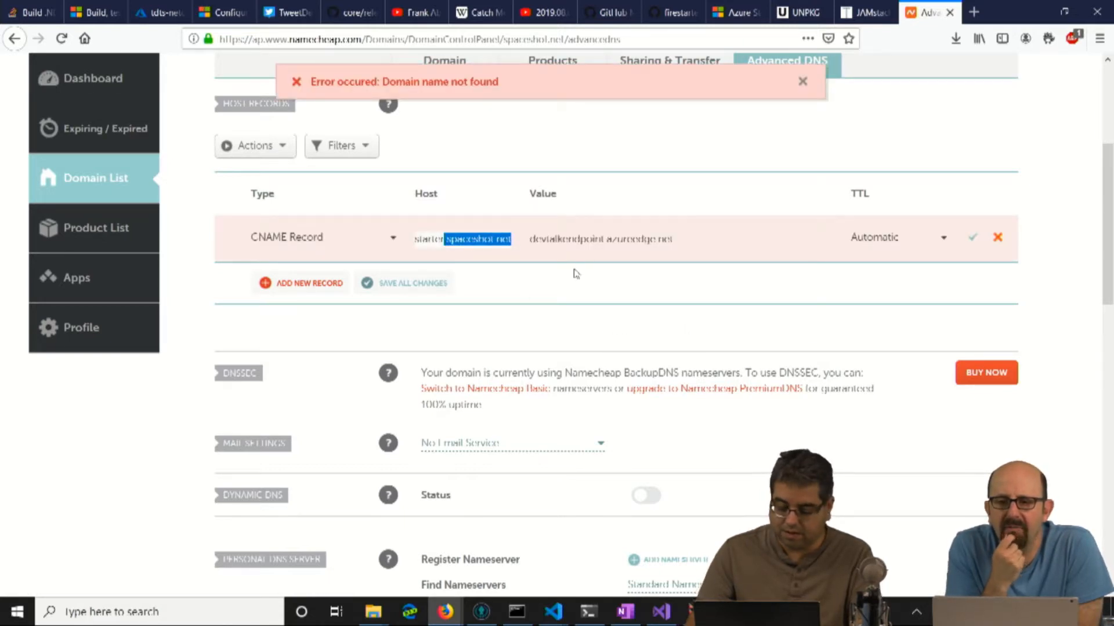
{"action": "key", "text": "BackSpace"}
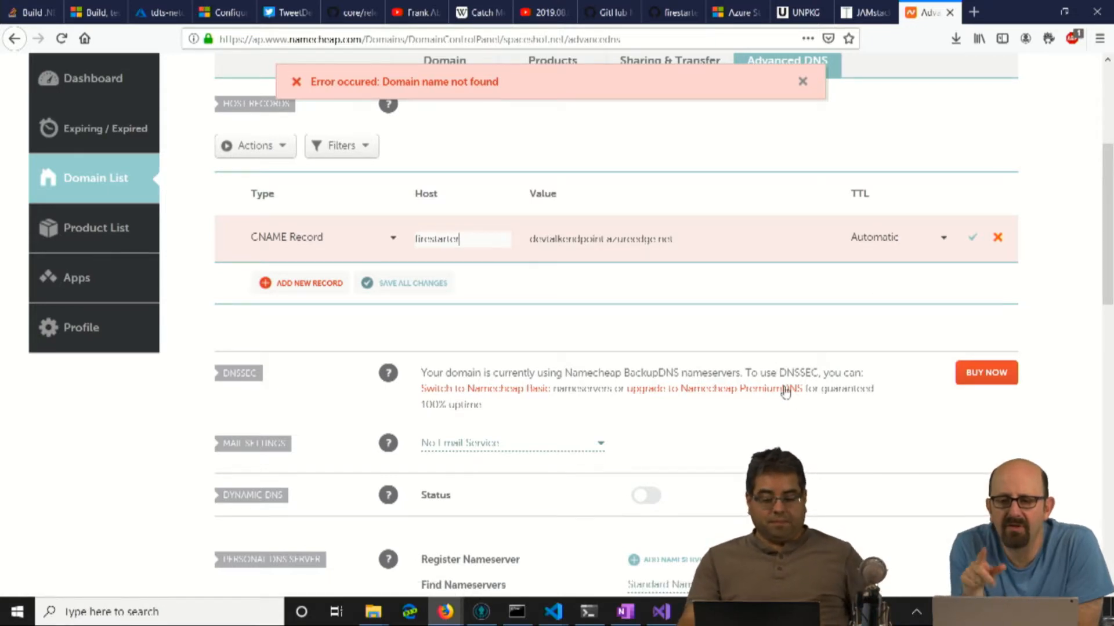
{"action": "scroll", "coordinate": [827, 406], "scroll_direction": "up", "scroll_amount": 2}
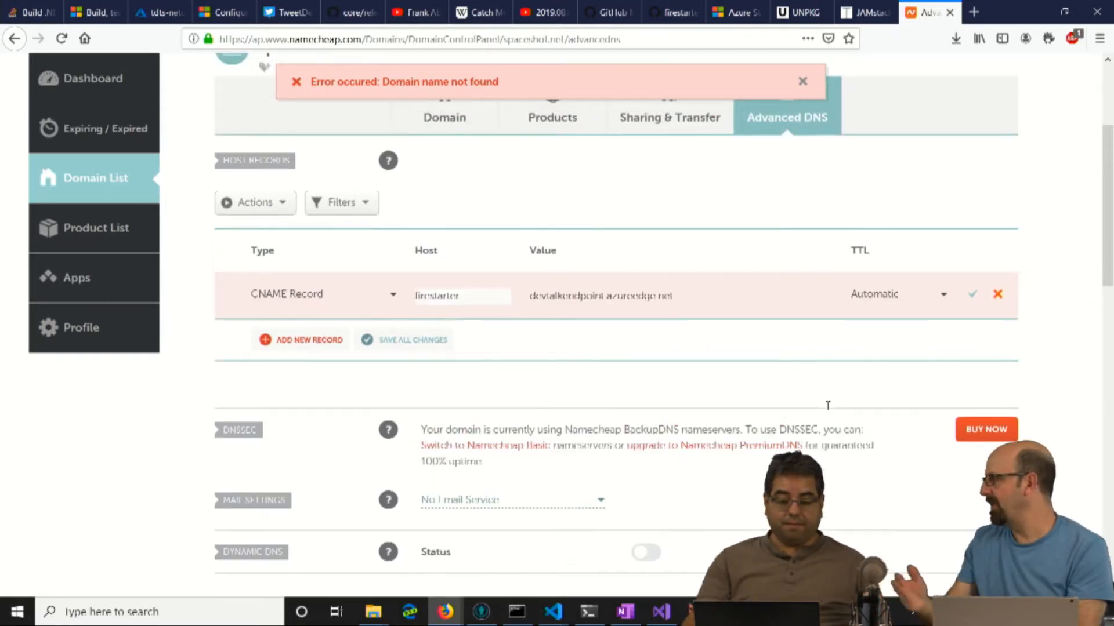
{"action": "scroll", "coordinate": [830, 415], "scroll_direction": "down", "scroll_amount": 2}
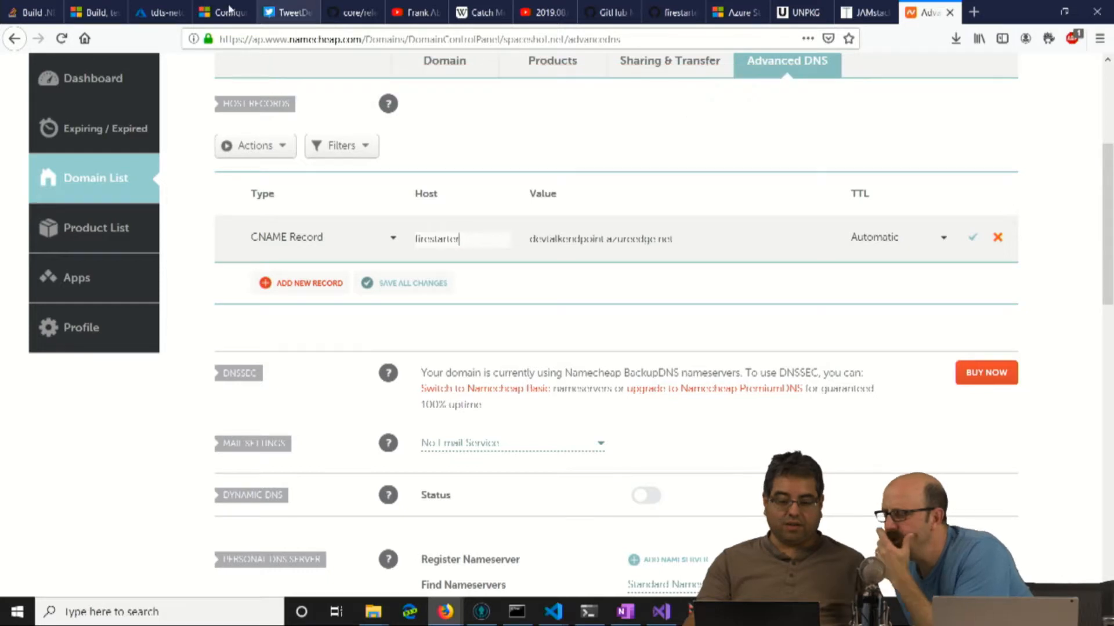
{"action": "left_click", "coordinate": [690, 245]}
{"action": "key", "text": "Home"}
{"action": "type", "text": "http"}
{"action": "type", "text": "://"}
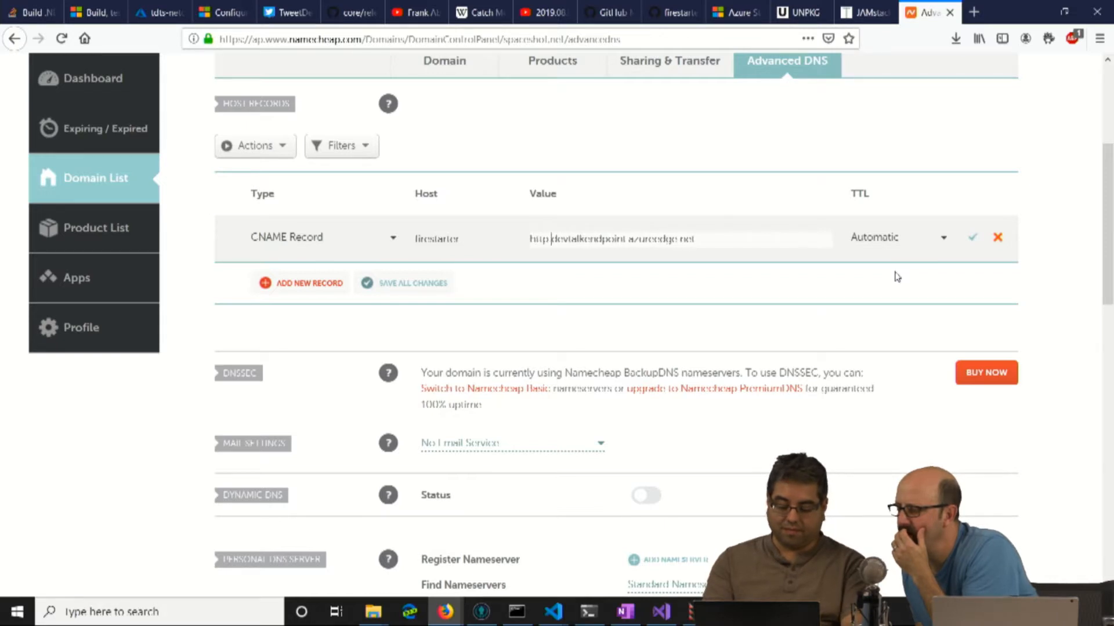
{"action": "left_click", "coordinate": [972, 238]}
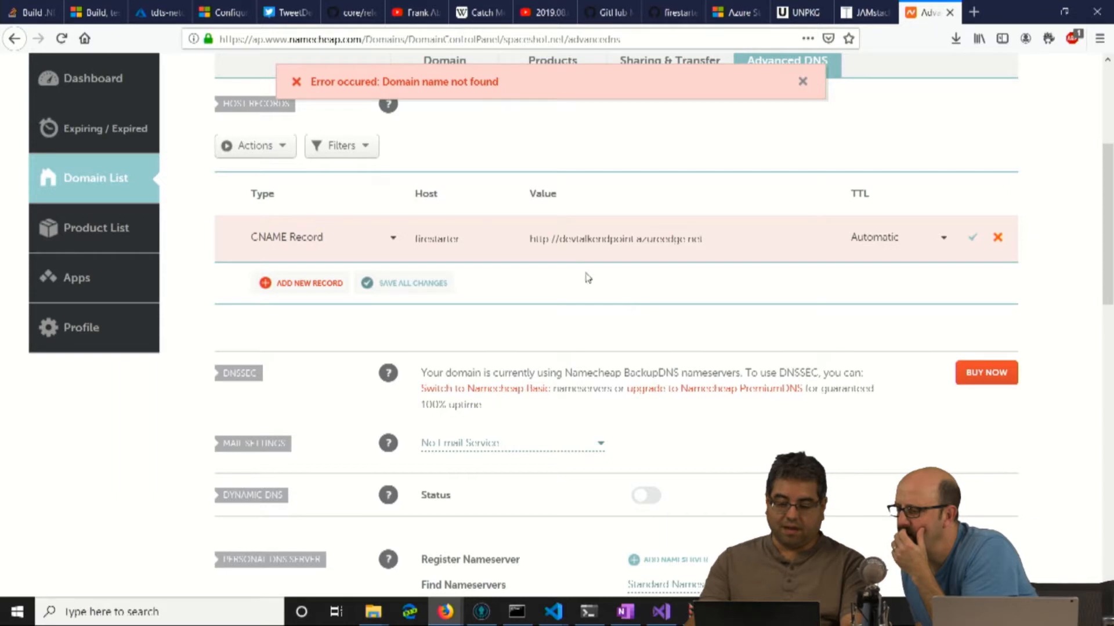
{"action": "left_click_drag", "start_coordinate": [559, 239], "coordinate": [484, 243]}
{"action": "key", "text": "BackSpace"}
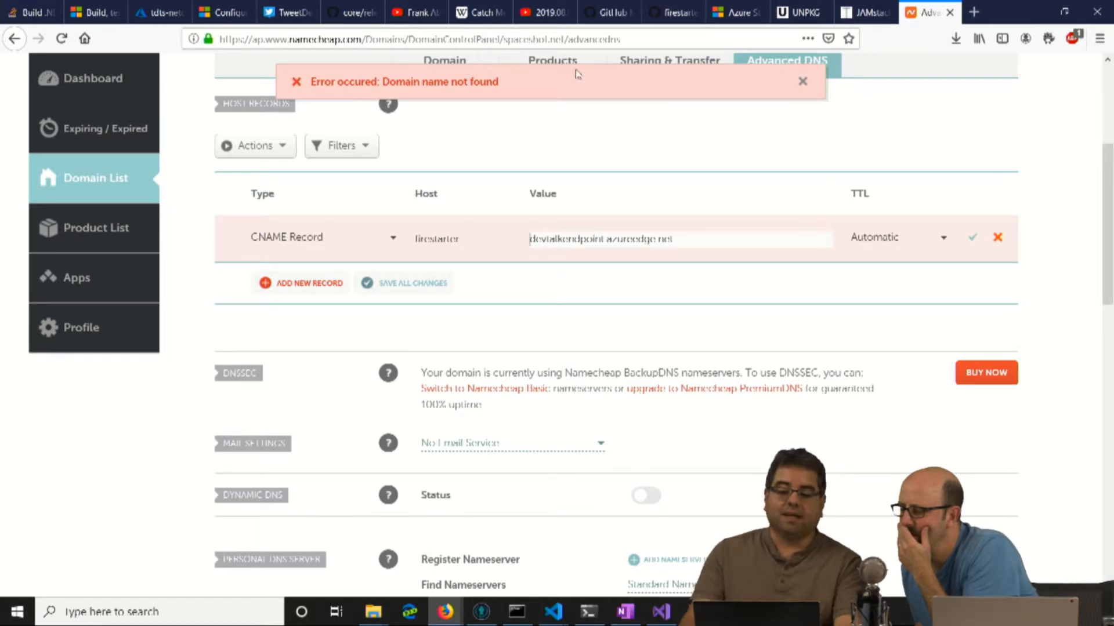
Switch to the Azure CDN custom domain tutorial and examine how the cdnverify CNAME record's source, type and destination are filled in
{"action": "left_click", "coordinate": [736, 12]}
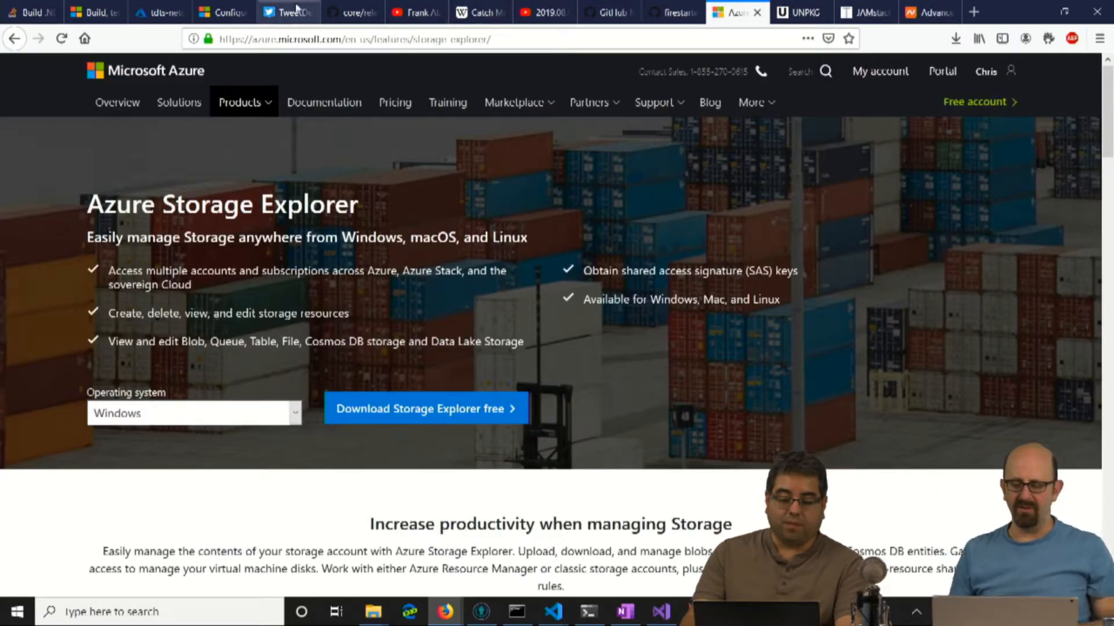
{"action": "left_click", "coordinate": [228, 14]}
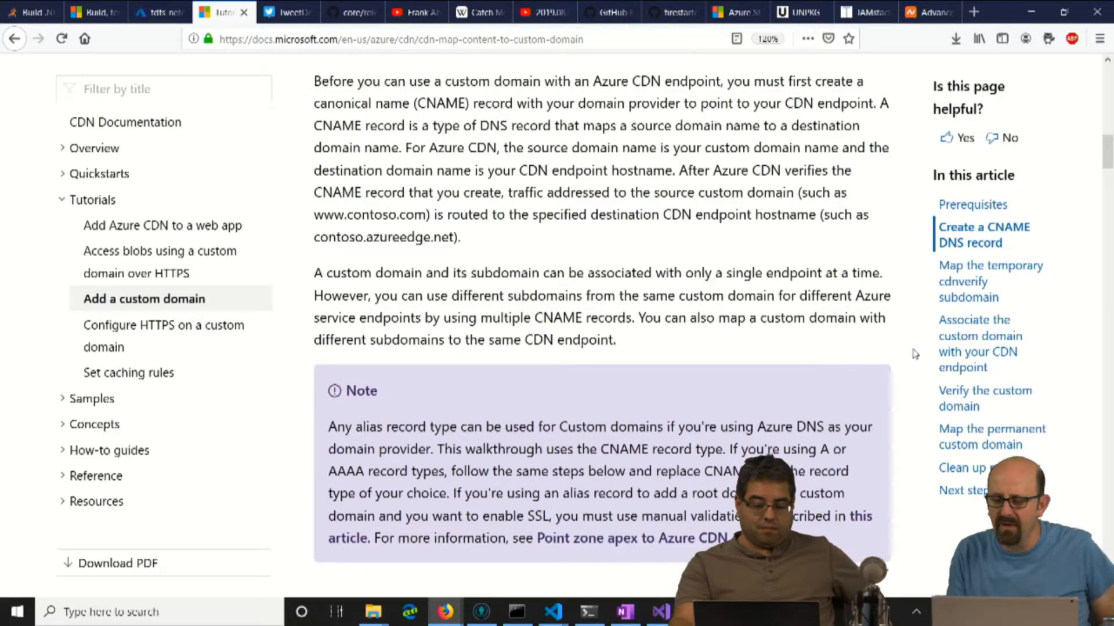
{"action": "scroll", "coordinate": [914, 354], "scroll_direction": "down", "scroll_amount": 10}
{"action": "scroll", "coordinate": [914, 354], "scroll_direction": "down", "scroll_amount": 7}
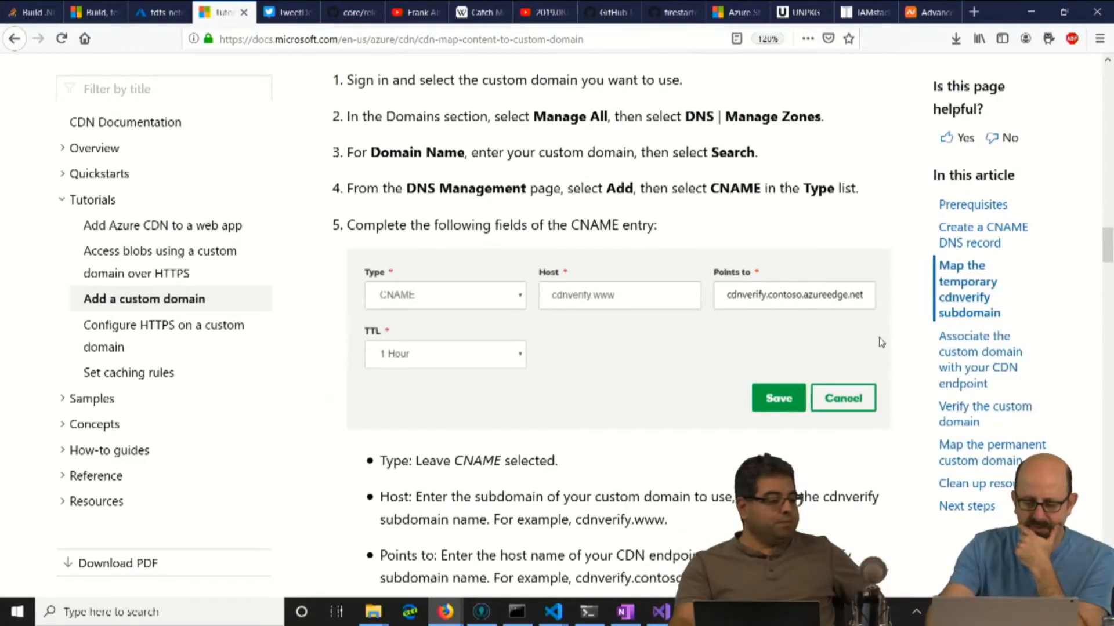
{"action": "scroll", "coordinate": [879, 345], "scroll_direction": "up", "scroll_amount": 1}
{"action": "scroll", "coordinate": [876, 348], "scroll_direction": "up", "scroll_amount": 4}
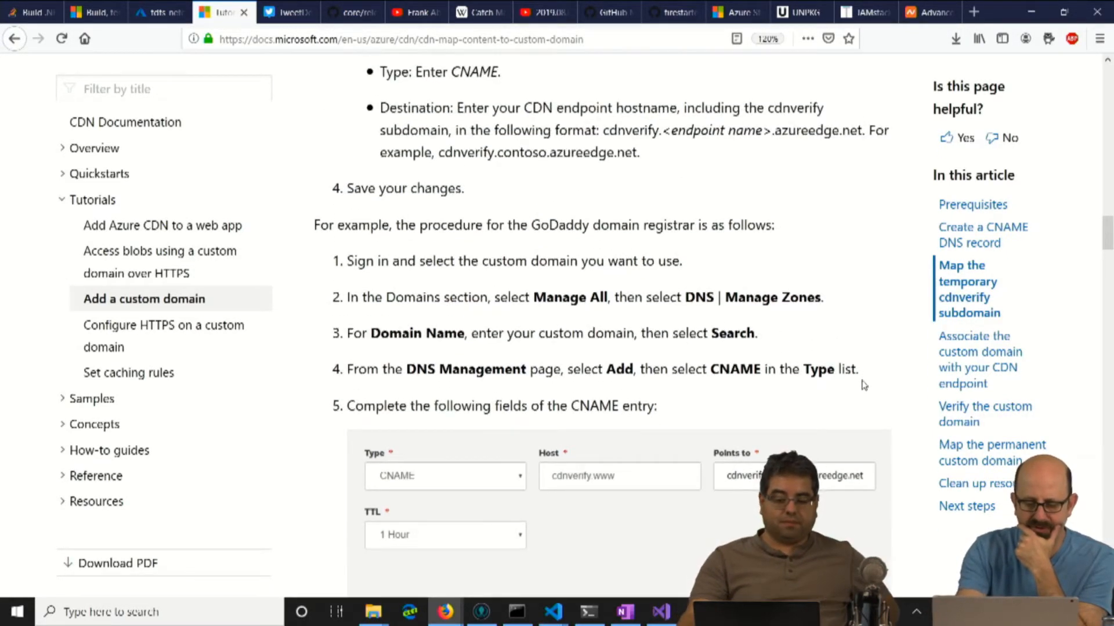
{"action": "scroll", "coordinate": [864, 384], "scroll_direction": "down", "scroll_amount": 2}
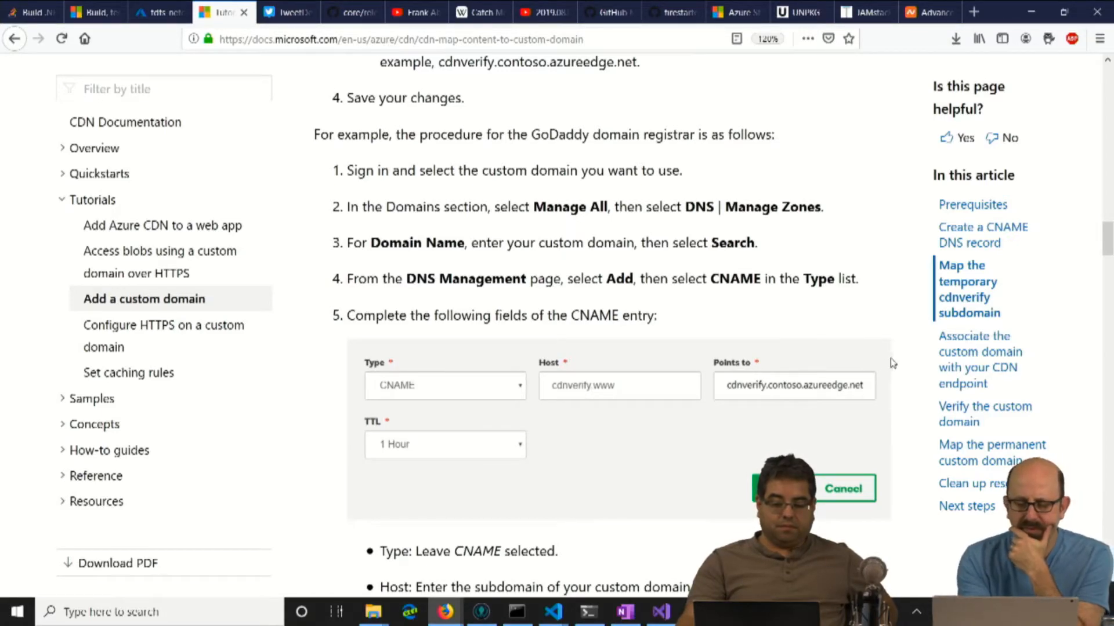
{"action": "scroll", "coordinate": [892, 363], "scroll_direction": "down", "scroll_amount": 2}
{"action": "scroll", "coordinate": [892, 363], "scroll_direction": "up", "scroll_amount": 2}
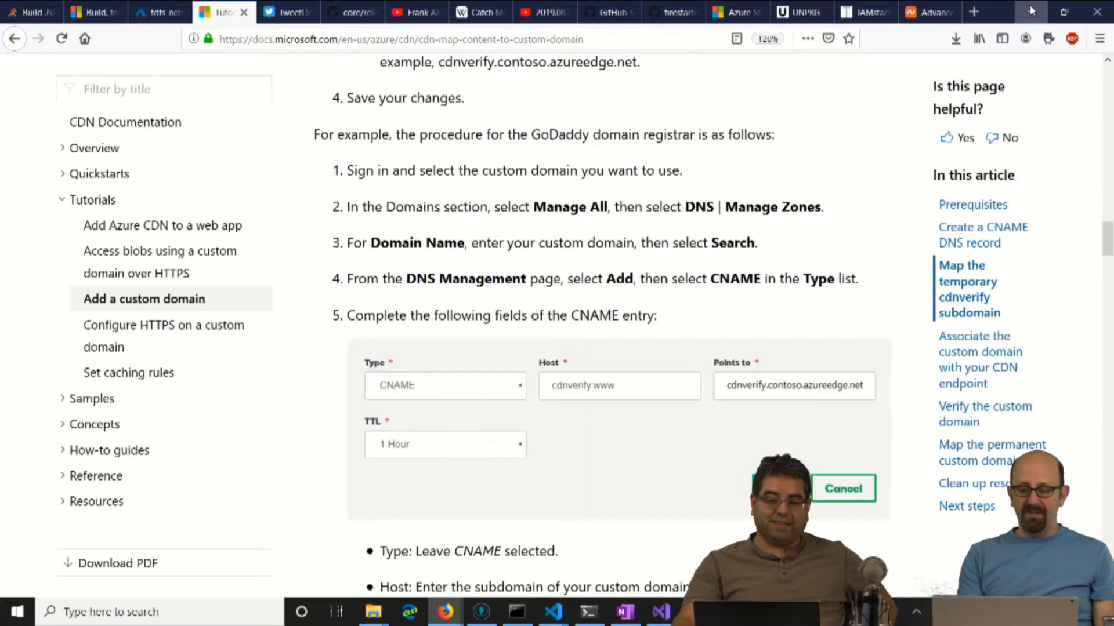
{"action": "scroll", "coordinate": [528, 258], "scroll_direction": "up", "scroll_amount": 3}
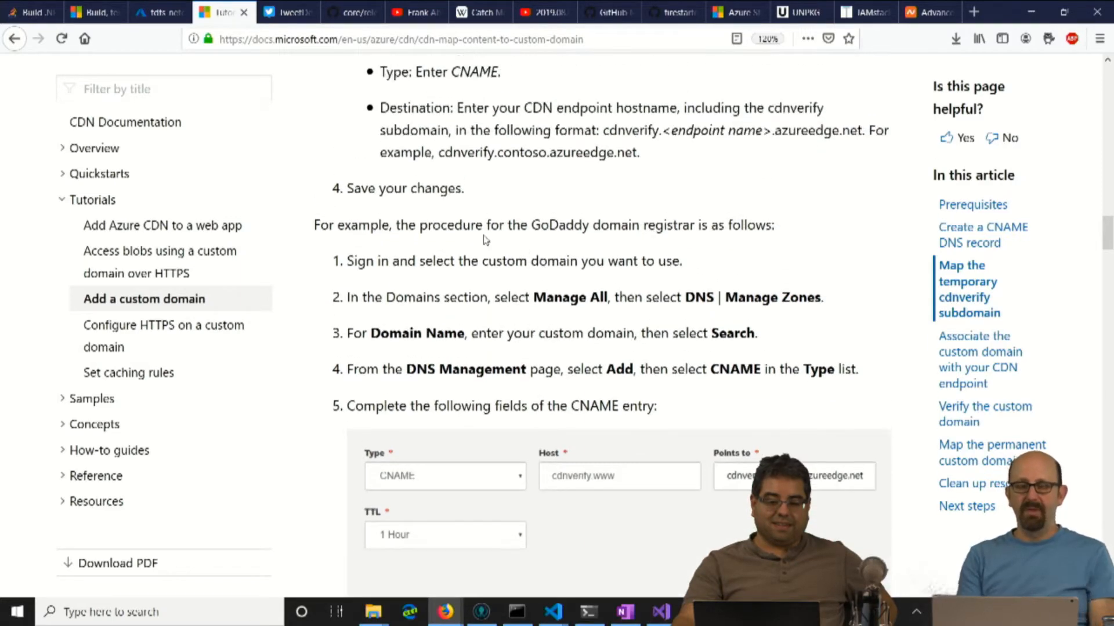
{"action": "scroll", "coordinate": [494, 216], "scroll_direction": "up", "scroll_amount": 9}
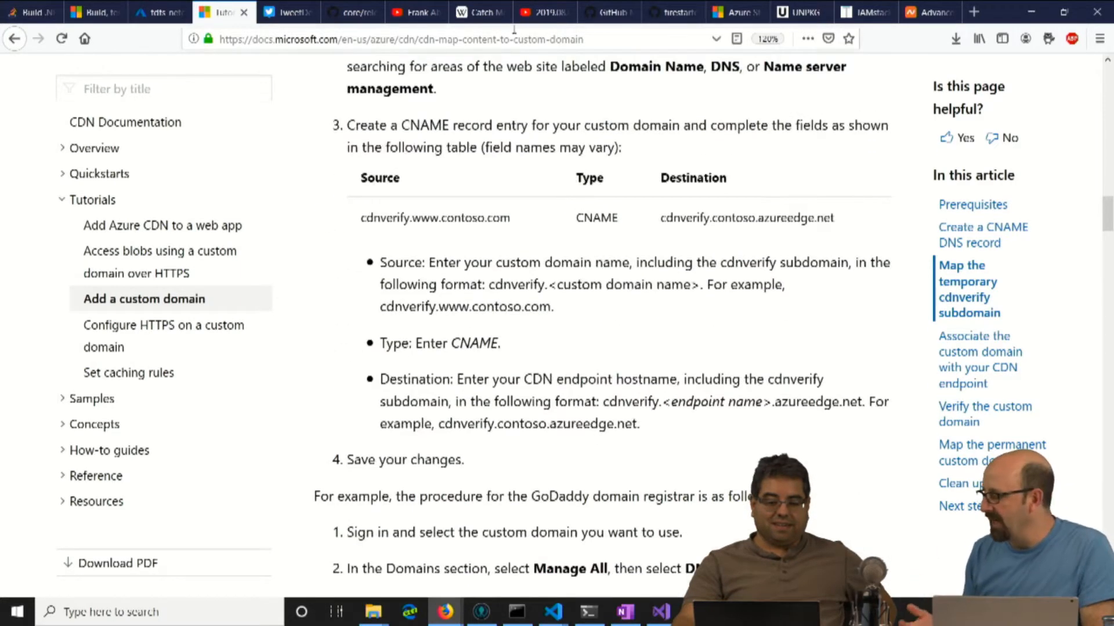
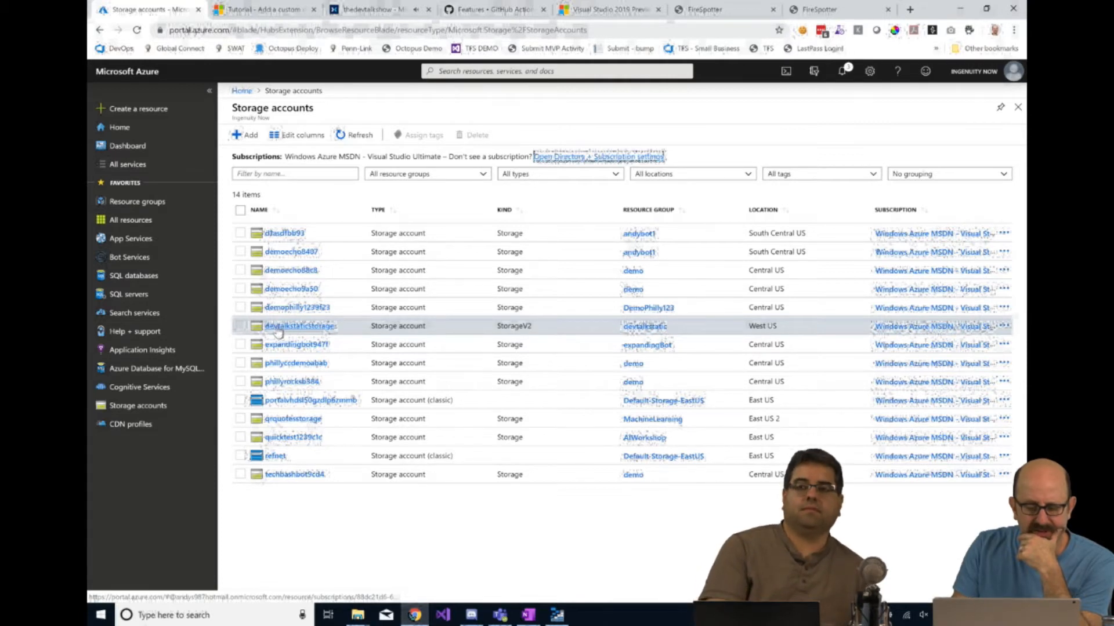
In the Azure portal, open devtalkstaticstorage's Export template and examine the resource definitions in the template
{"action": "left_click", "coordinate": [279, 330]}
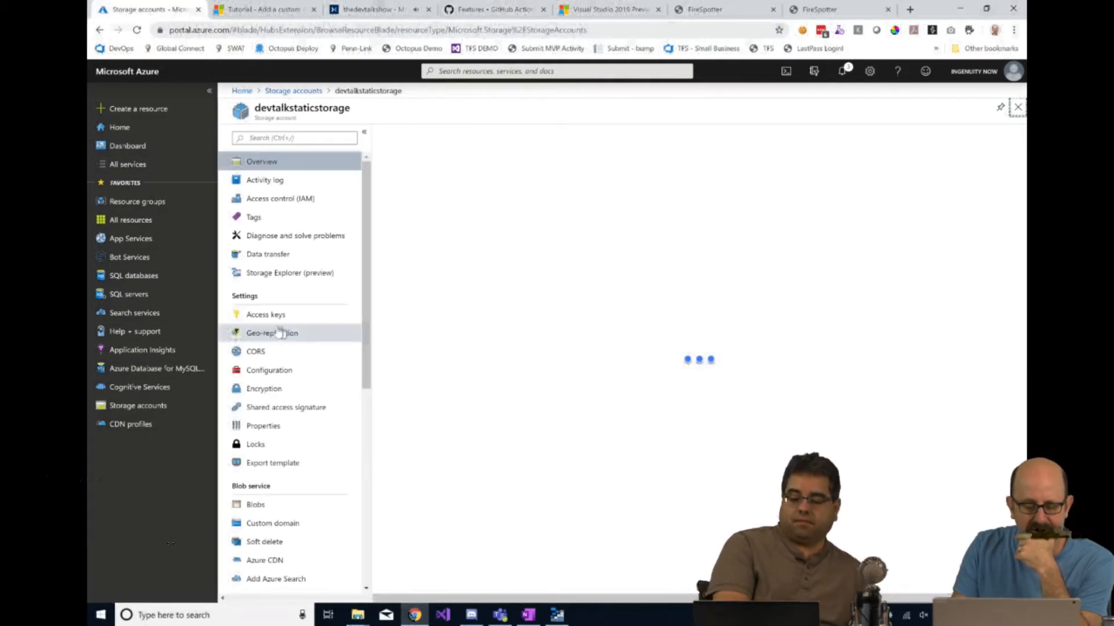
{"action": "left_click", "coordinate": [261, 538]}
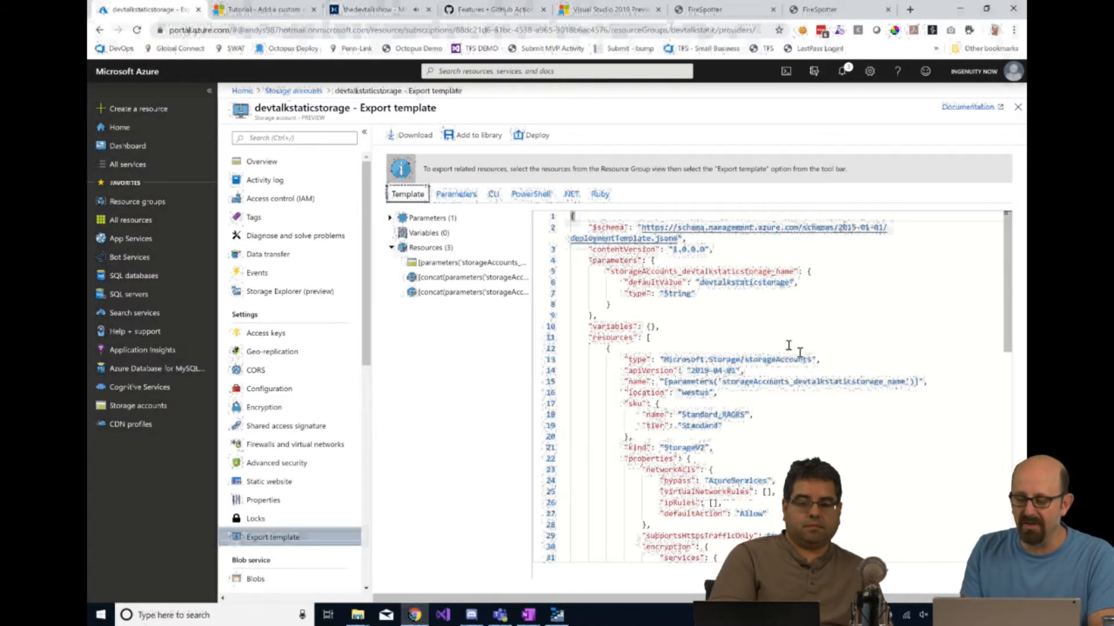
{"action": "scroll", "coordinate": [855, 395], "scroll_direction": "down", "scroll_amount": 5}
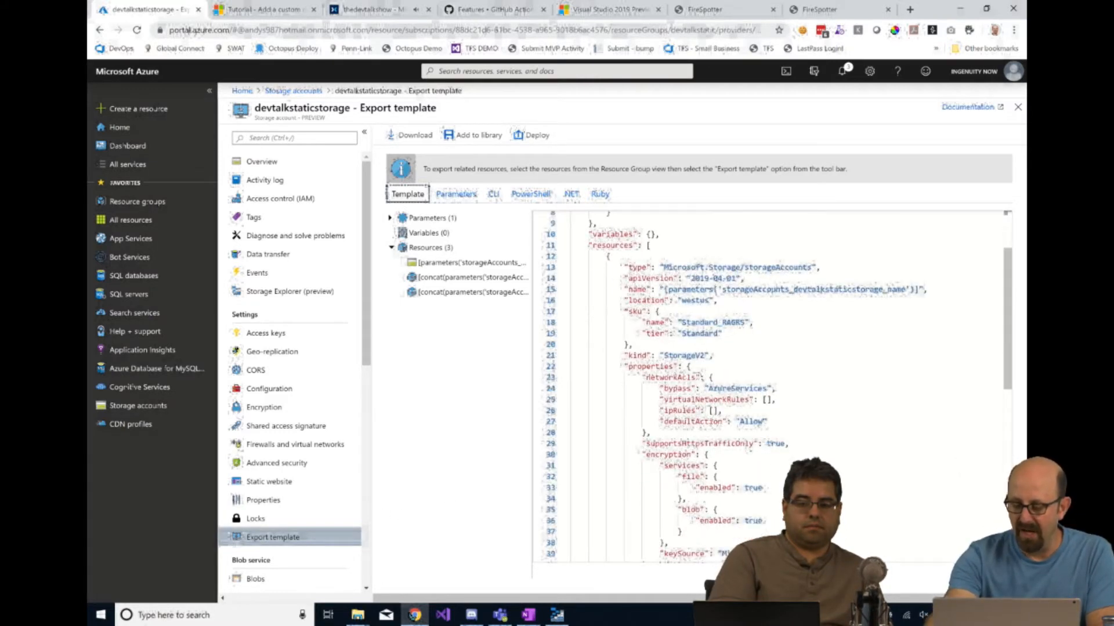
{"action": "scroll", "coordinate": [772, 385], "scroll_direction": "up", "scroll_amount": 2}
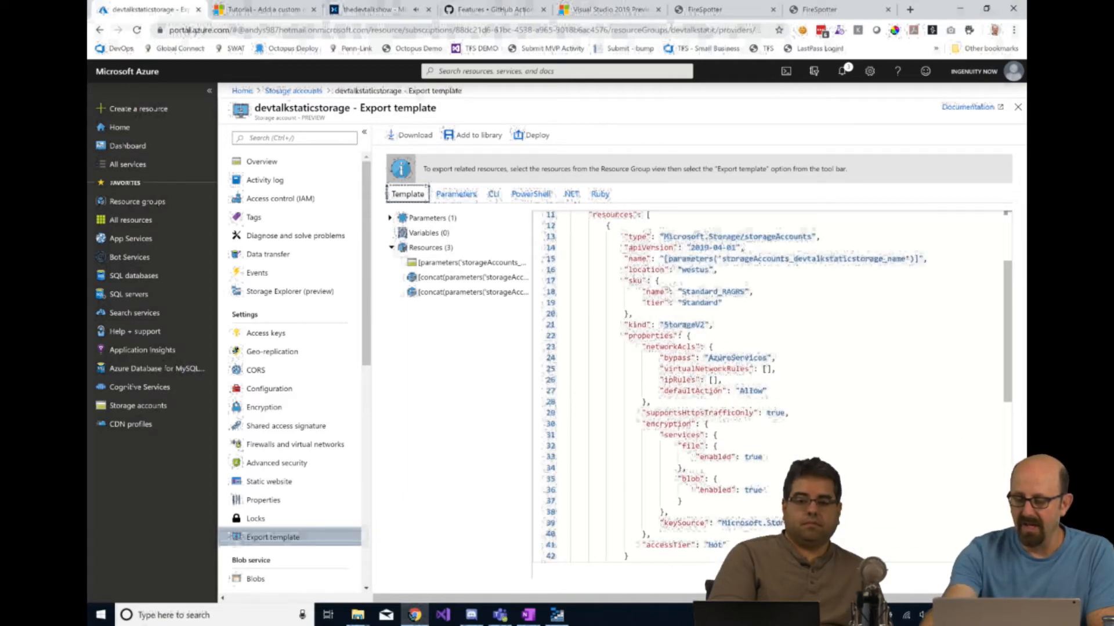
Examine the blobServices and containers resource definitions through the end of the storage account's exported template
{"action": "scroll", "coordinate": [771, 386], "scroll_direction": "up", "scroll_amount": 2}
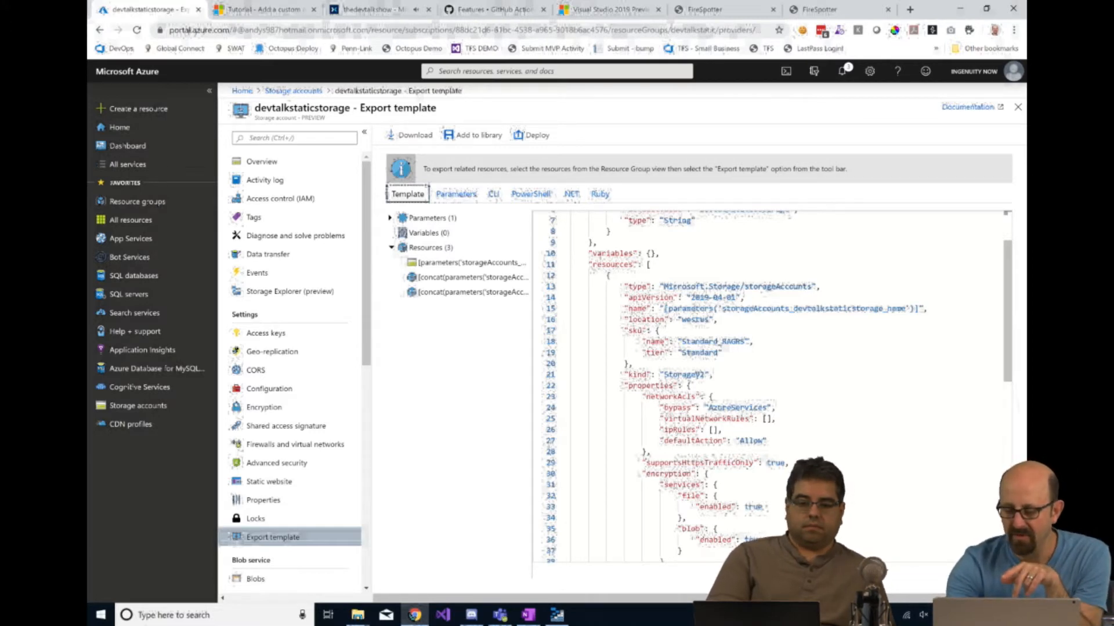
{"action": "scroll", "coordinate": [771, 385], "scroll_direction": "down", "scroll_amount": 10}
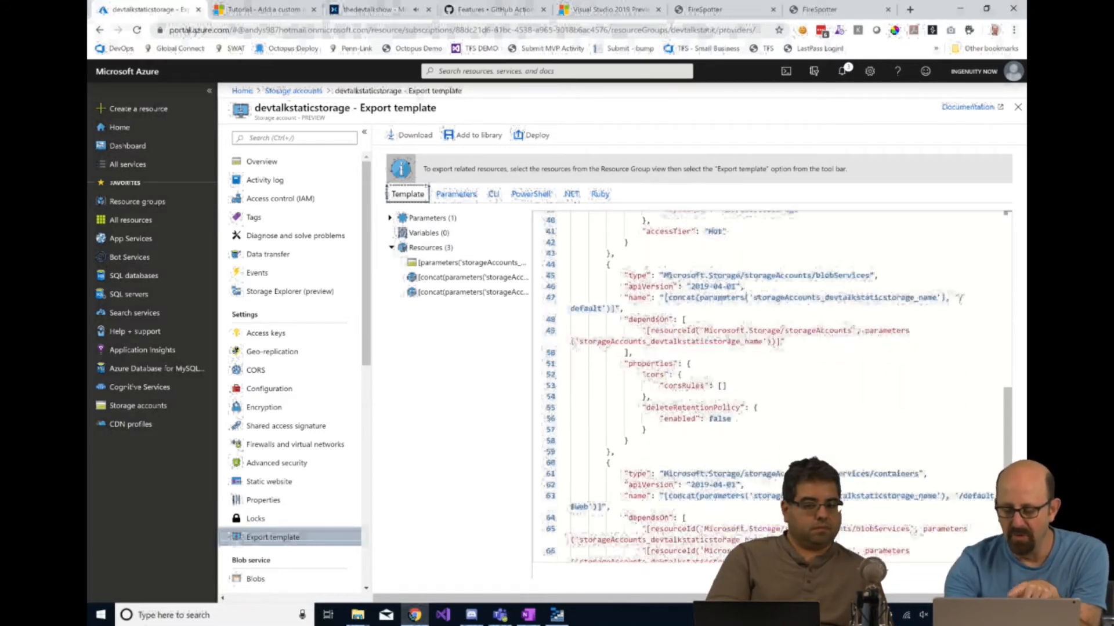
{"action": "scroll", "coordinate": [771, 386], "scroll_direction": "down", "scroll_amount": 1}
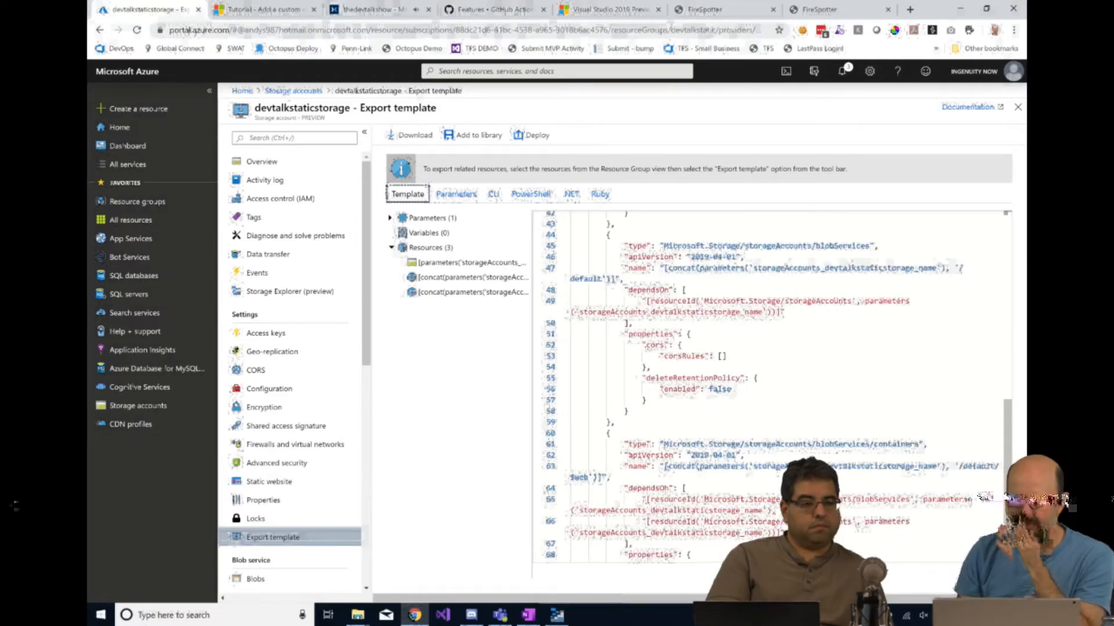
{"action": "scroll", "coordinate": [836, 518], "scroll_direction": "down", "scroll_amount": 1}
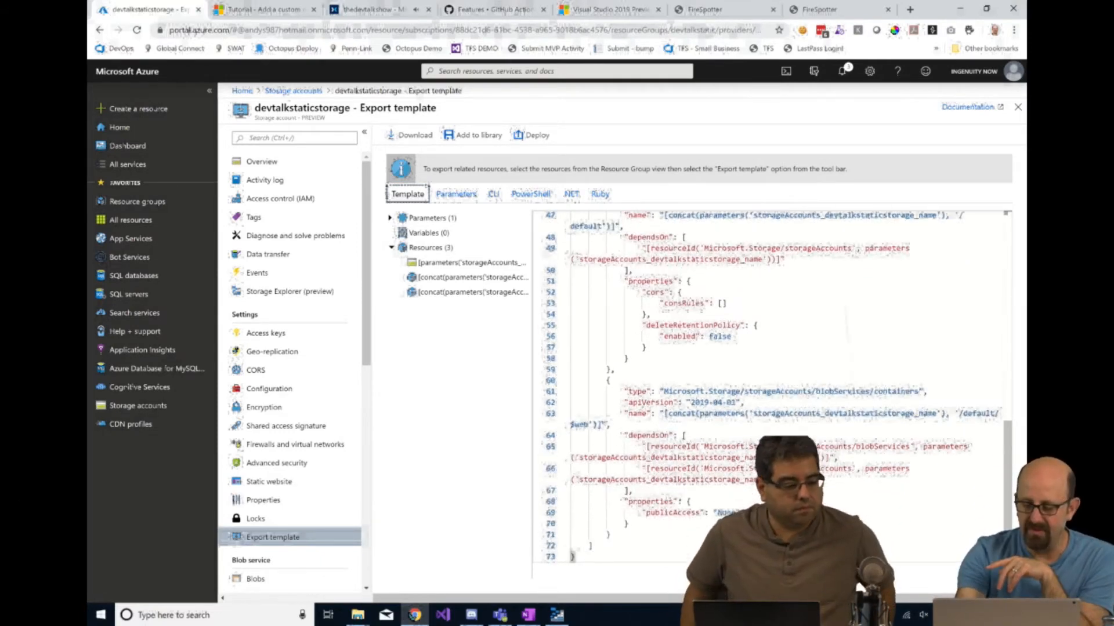
{"action": "scroll", "coordinate": [836, 518], "scroll_direction": "up", "scroll_amount": 2}
{"action": "scroll", "coordinate": [772, 385], "scroll_direction": "up", "scroll_amount": 2}
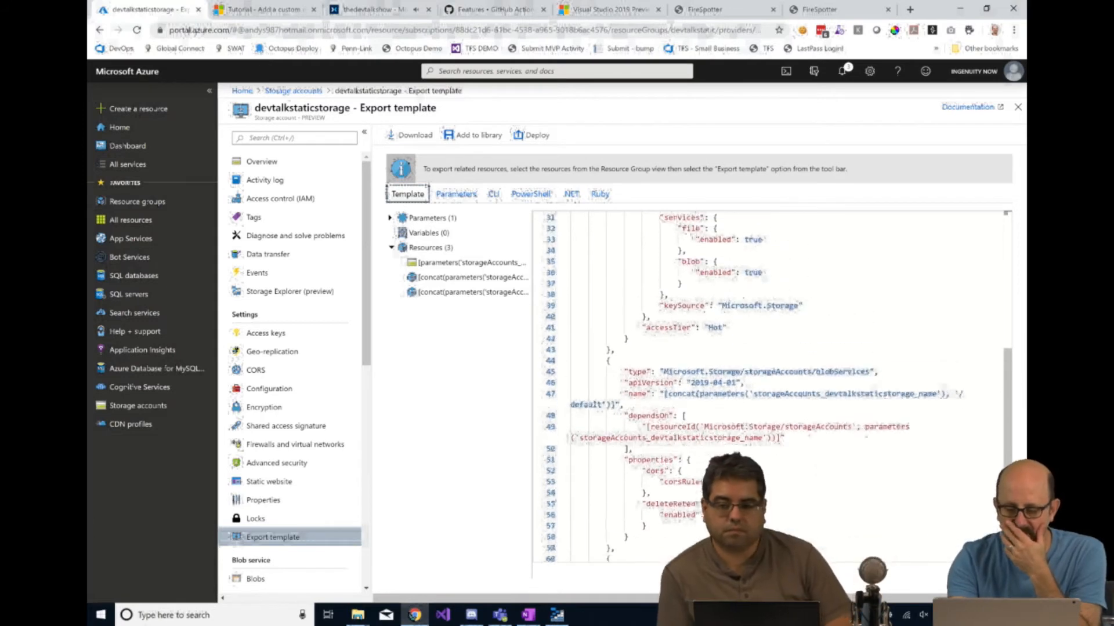
{"action": "scroll", "coordinate": [771, 386], "scroll_direction": "down", "scroll_amount": 5}
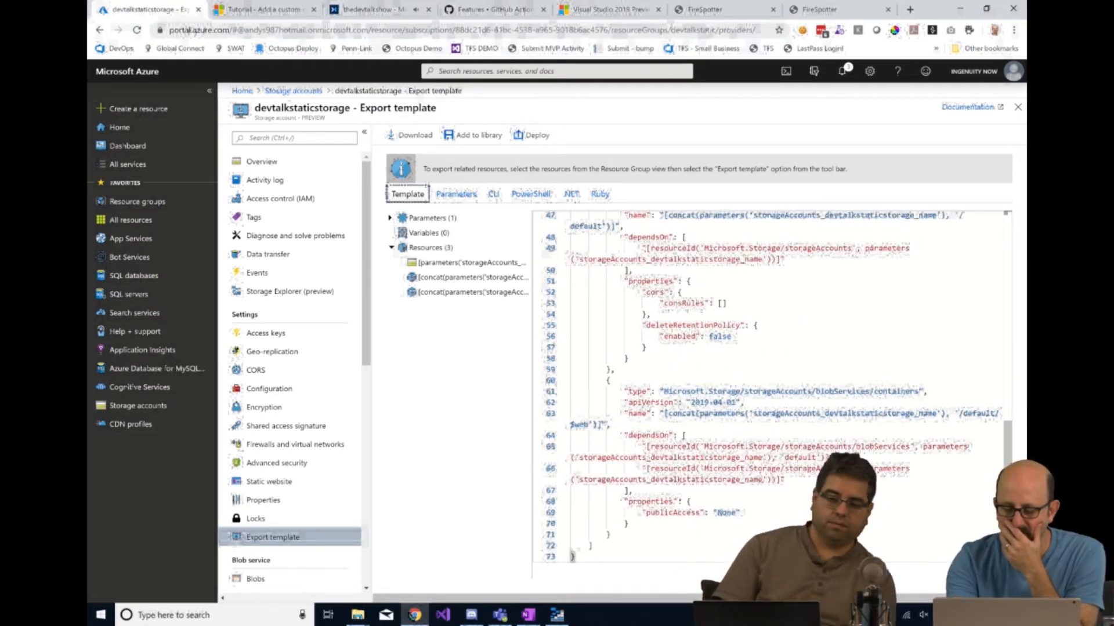